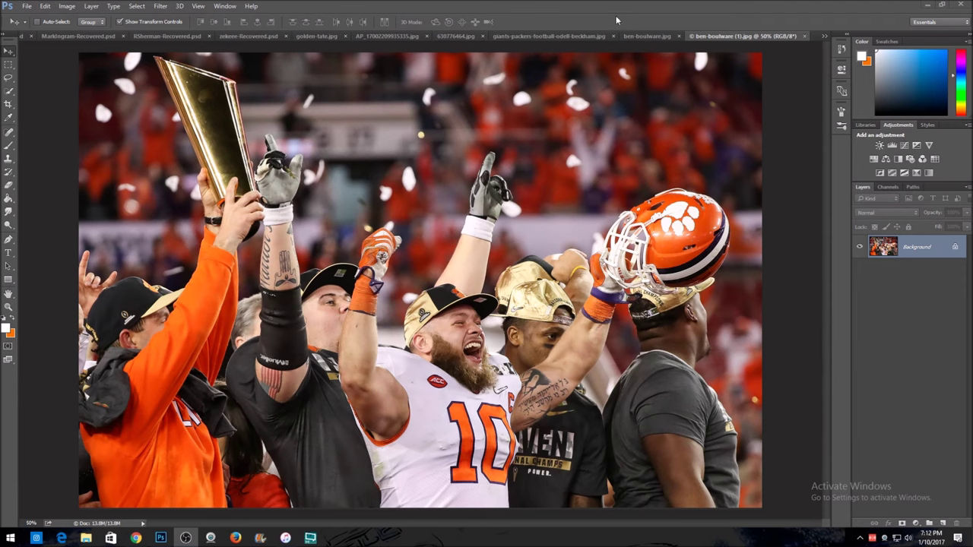
# - Examine the finished Clemson Tigers poster in ben-boulware.jpg, both as a whole and in close-up
pyautogui.click(643, 35)
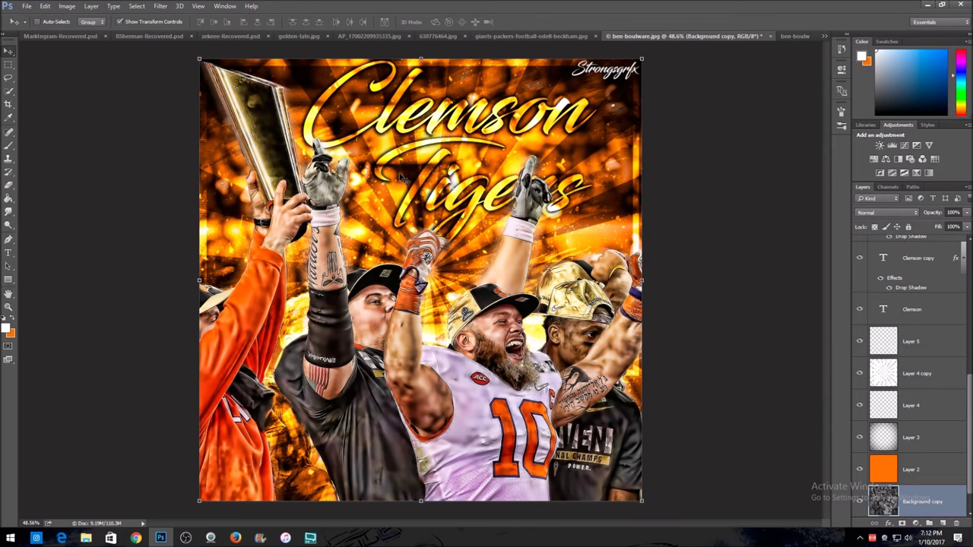
pyautogui.scroll(3, 449, 147)
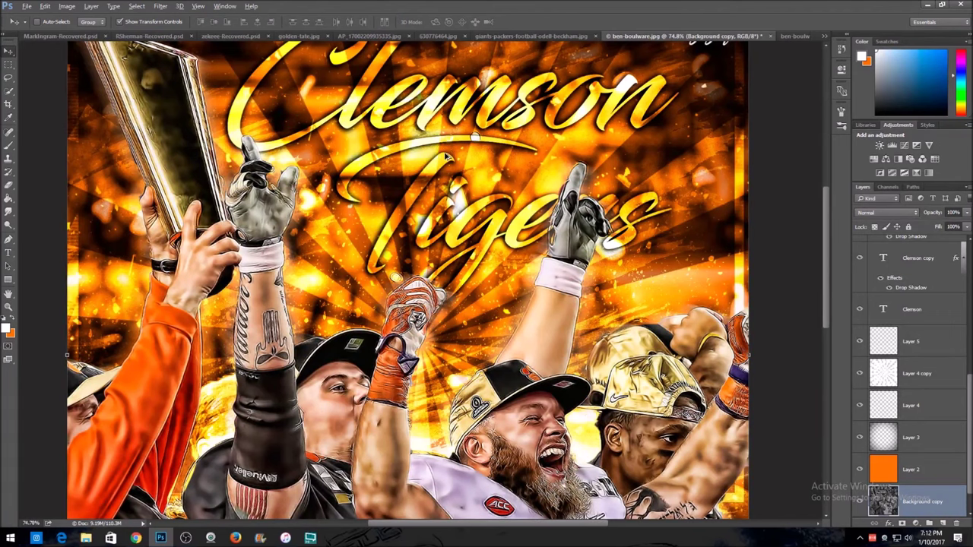
pyautogui.scroll(-3, 446, 155)
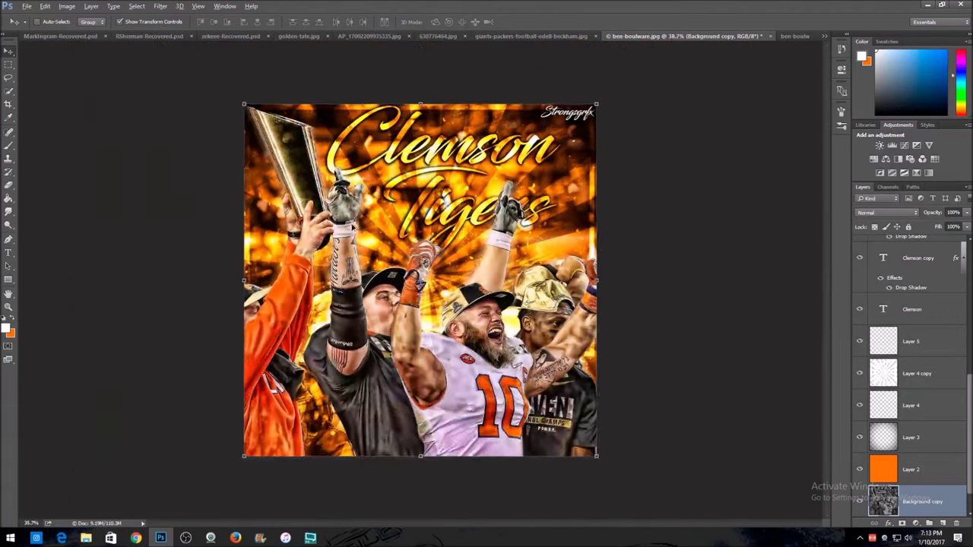
pyautogui.scroll(2, 423, 240)
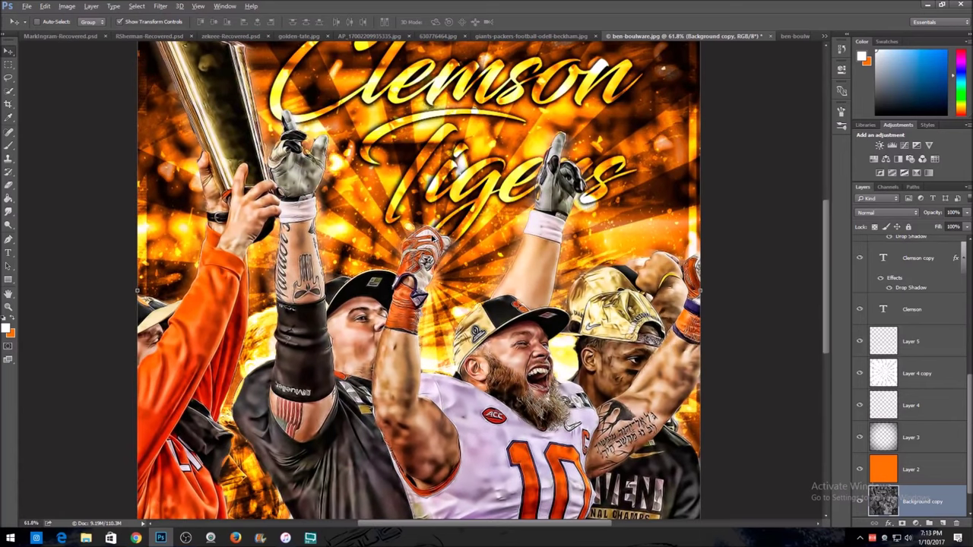
pyautogui.scroll(1, 434, 238)
pyautogui.scroll(-3, 437, 289)
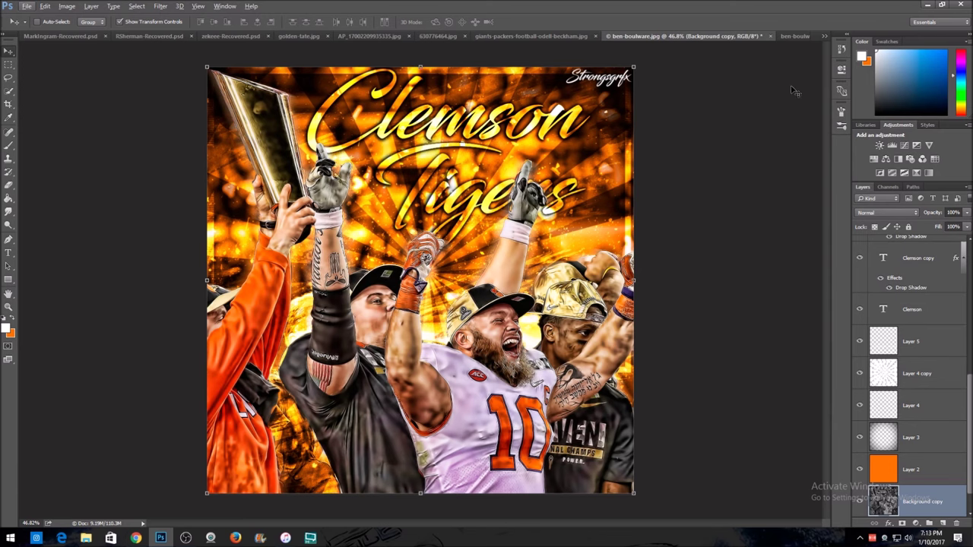
# - Crop the ben-boulware (1).jpg photo to a 1:1 square from the trophy to the gold-capped player, and compare it with the finished poster
pyautogui.click(791, 35)
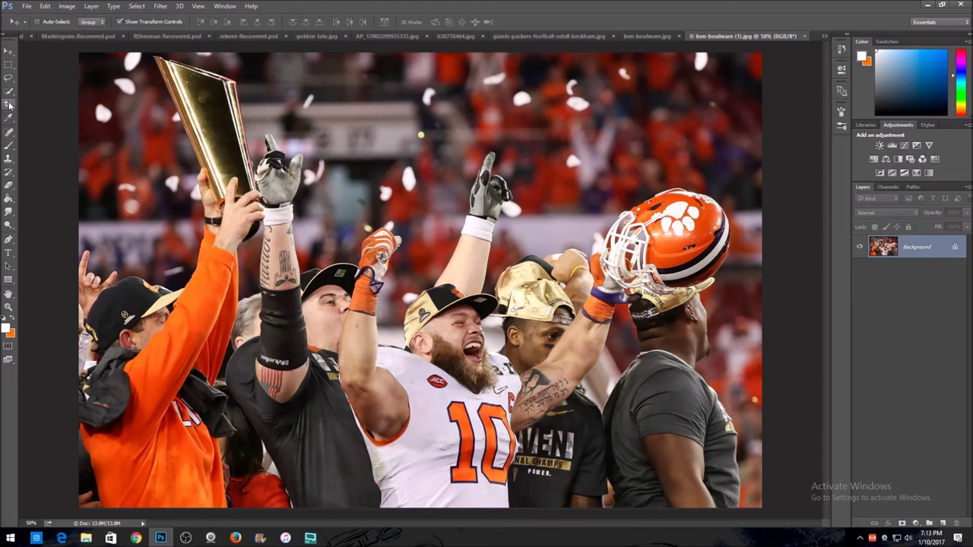
pyautogui.click(9, 104)
pyautogui.moveTo(475, 255); pyautogui.dragTo(524, 255)
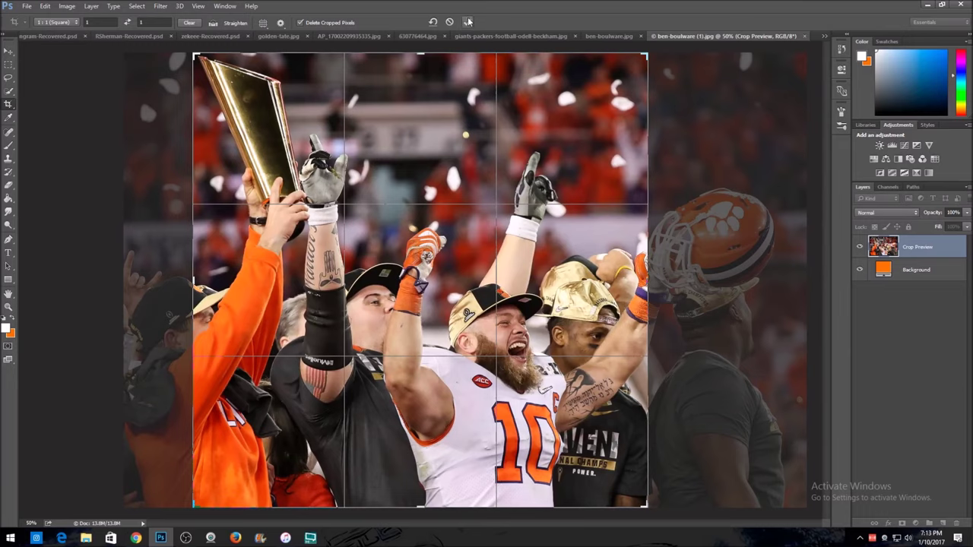
pyautogui.click(468, 21)
pyautogui.click(637, 38)
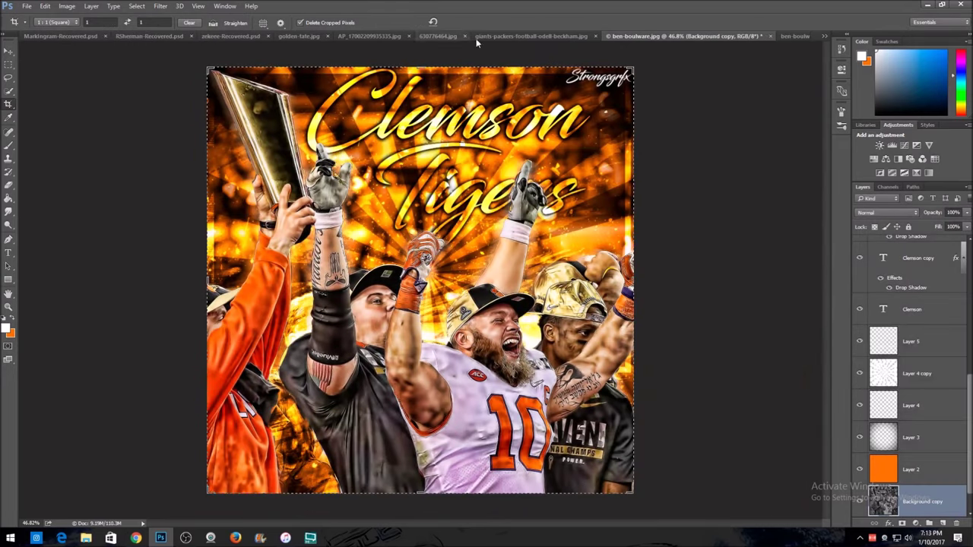
pyautogui.click(798, 35)
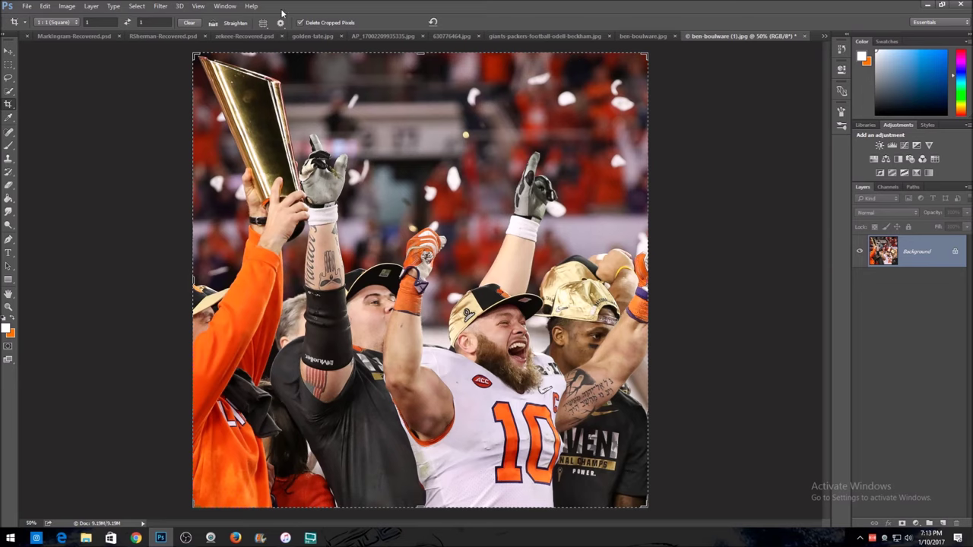
# - Reduce the cropped photo's noise with the Topaz DeNoise 5 filter at an overall strength of 0.24
pyautogui.click(161, 6)
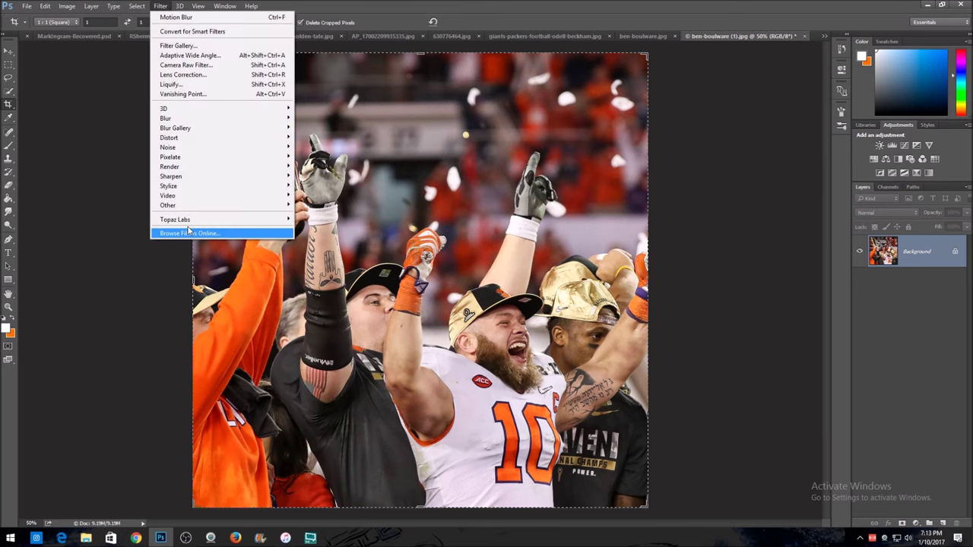
pyautogui.moveTo(187, 221)
pyautogui.click(311, 219)
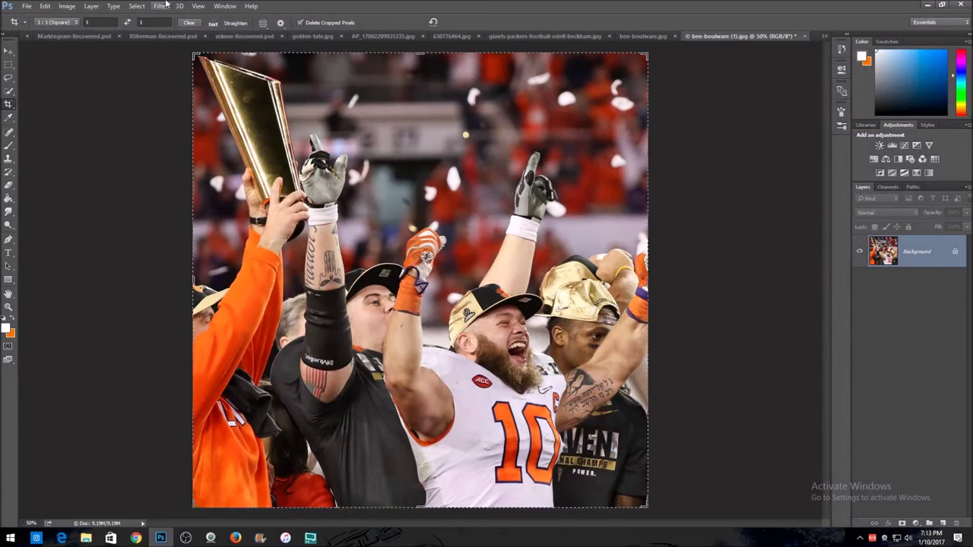
pyautogui.click(163, 6)
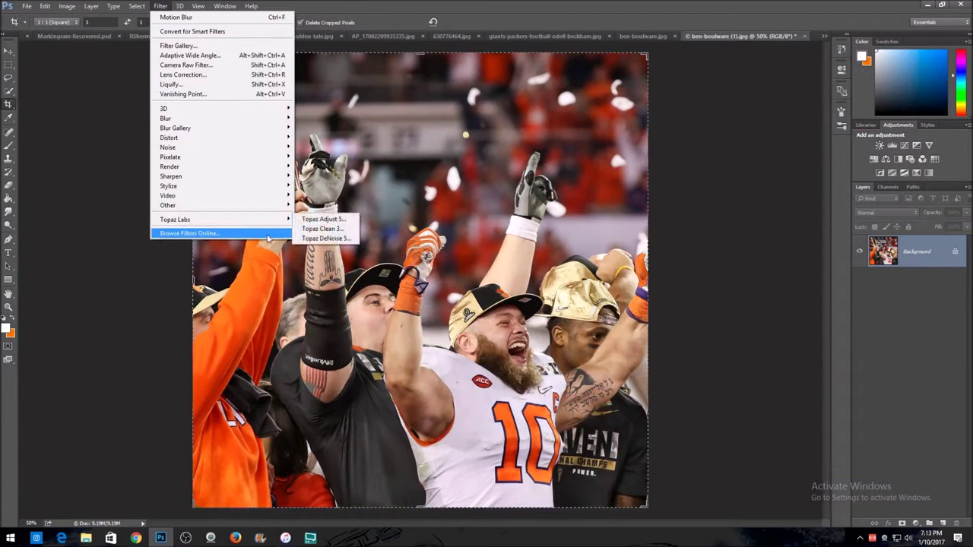
pyautogui.click(326, 238)
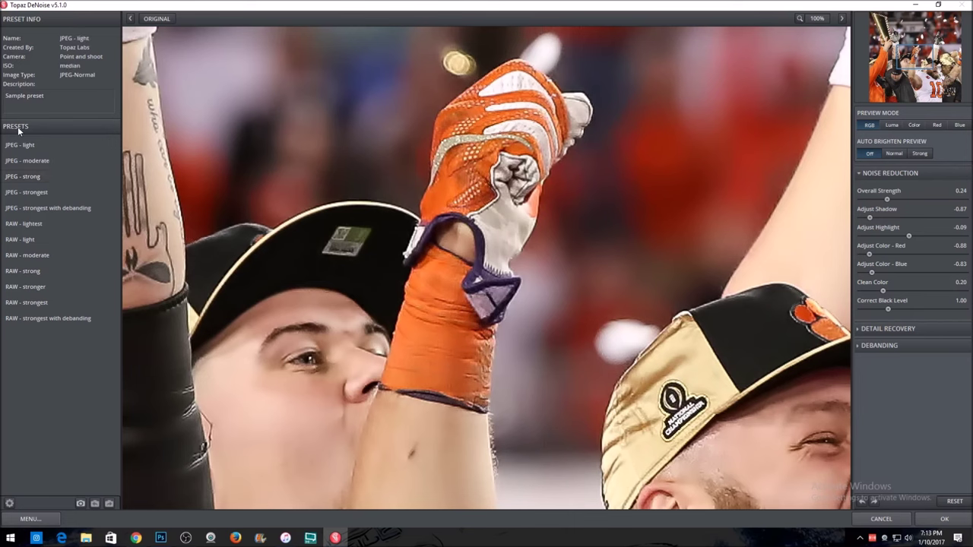
pyautogui.click(58, 159)
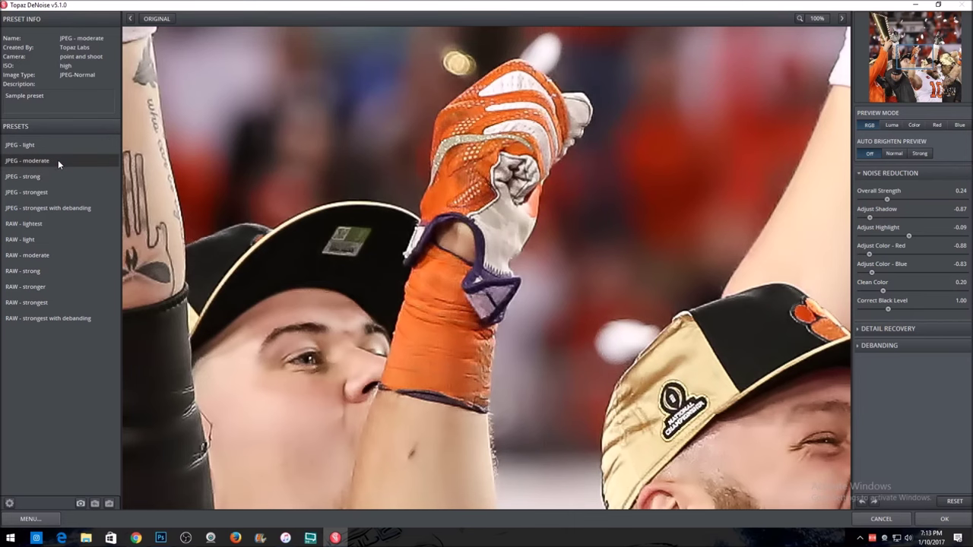
pyautogui.moveTo(304, 424); pyautogui.dragTo(167, 242)
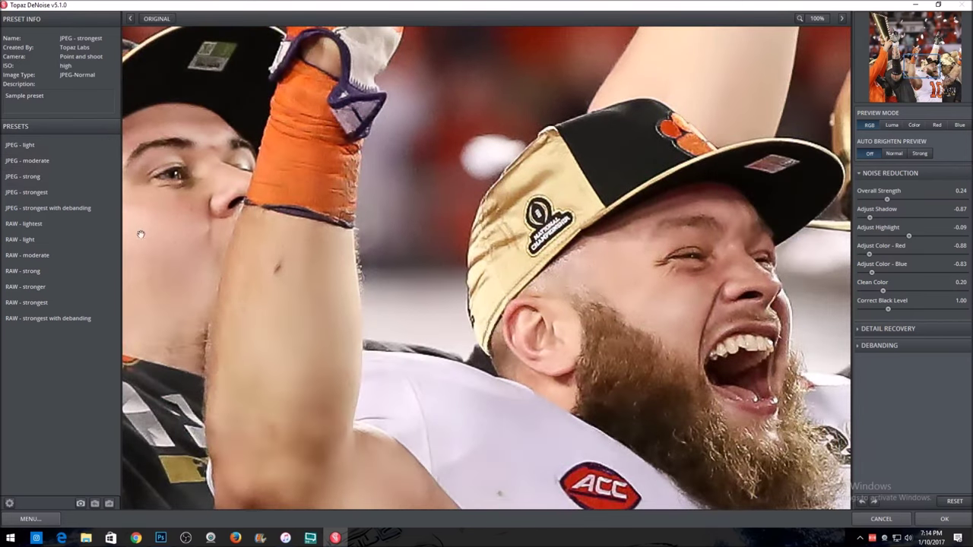
pyautogui.moveTo(886, 200); pyautogui.dragTo(884, 200)
pyautogui.click(944, 518)
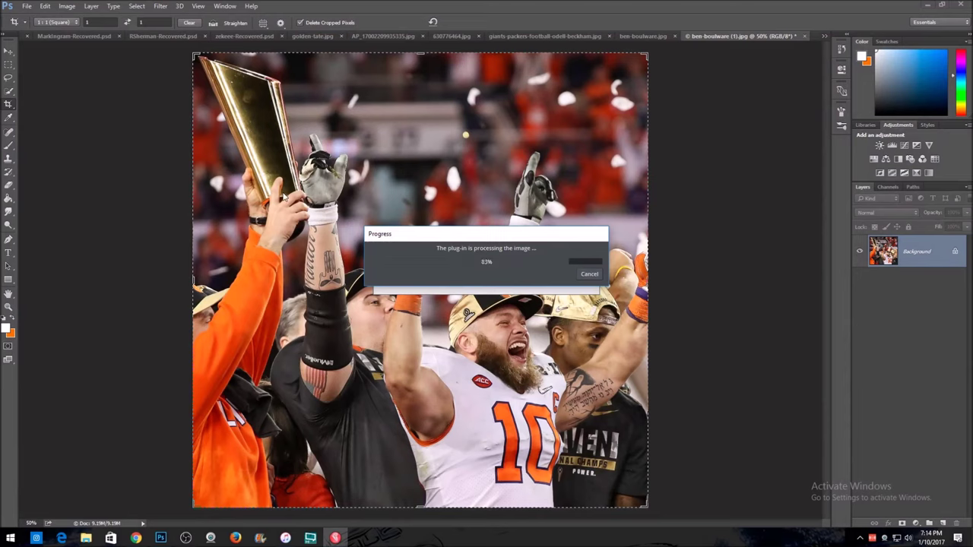
# - Start Topaz Adjust 5 on the photo and choose the Vivacious preset from the Stylized Collection
pyautogui.click(161, 5)
pyautogui.moveTo(251, 218)
pyautogui.click(319, 218)
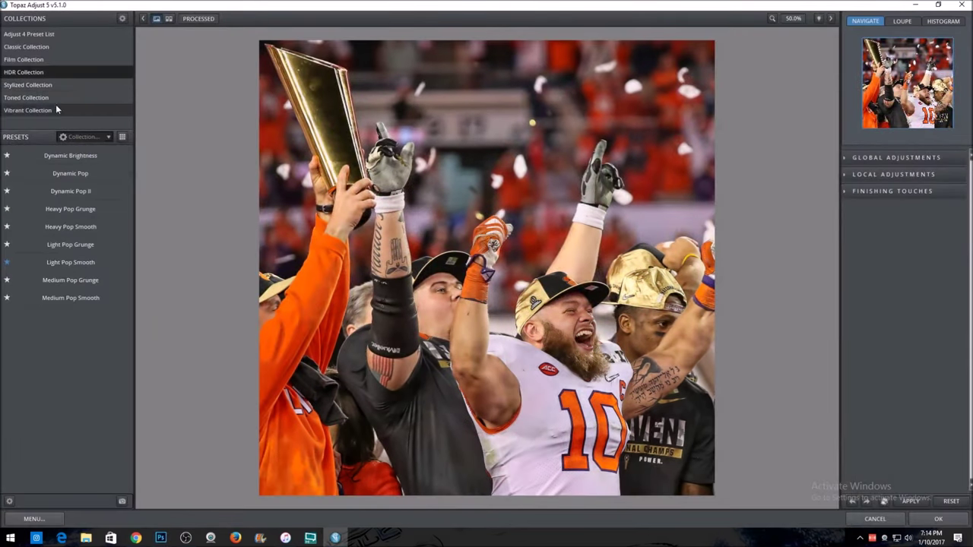
pyautogui.click(44, 85)
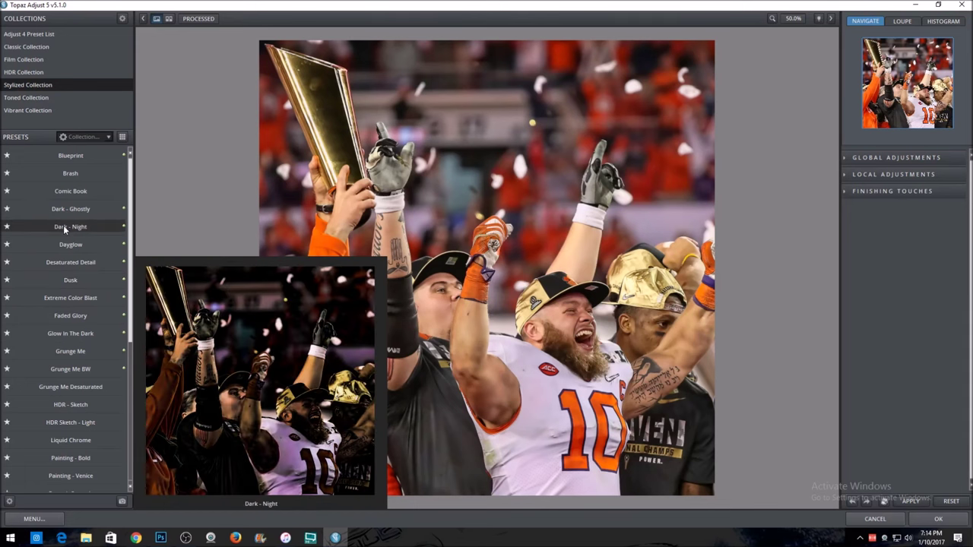
pyautogui.scroll(-1, 15, 476)
pyautogui.scroll(-7, 15, 477)
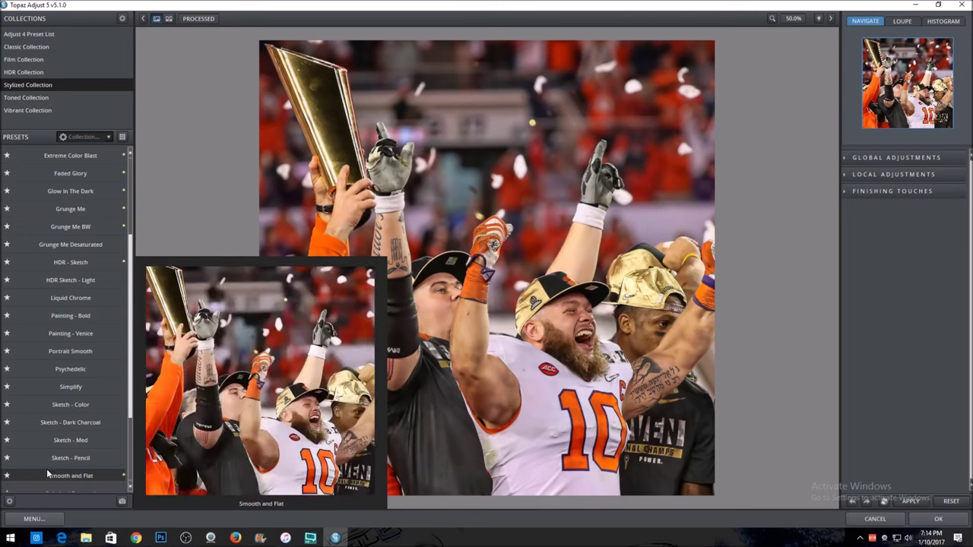
pyautogui.scroll(-6, 55, 406)
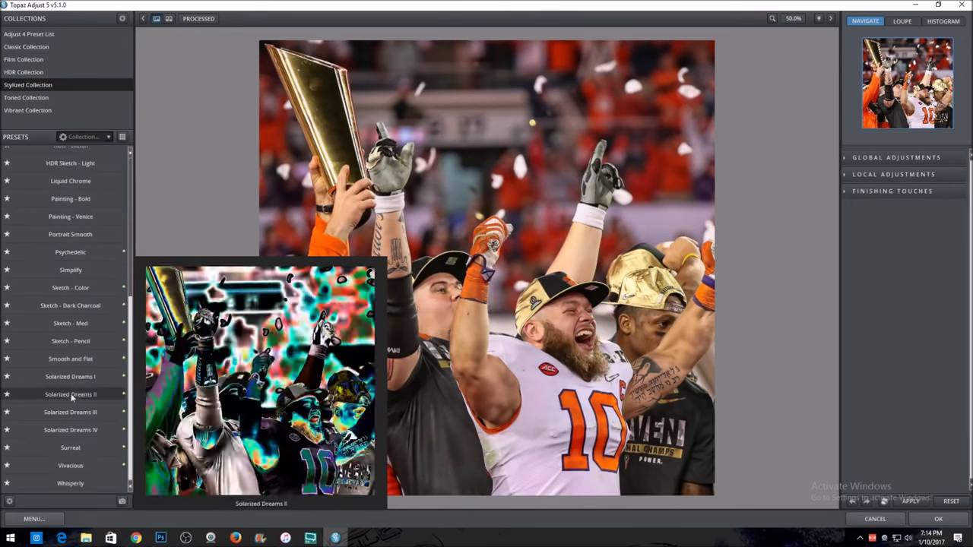
pyautogui.click(82, 472)
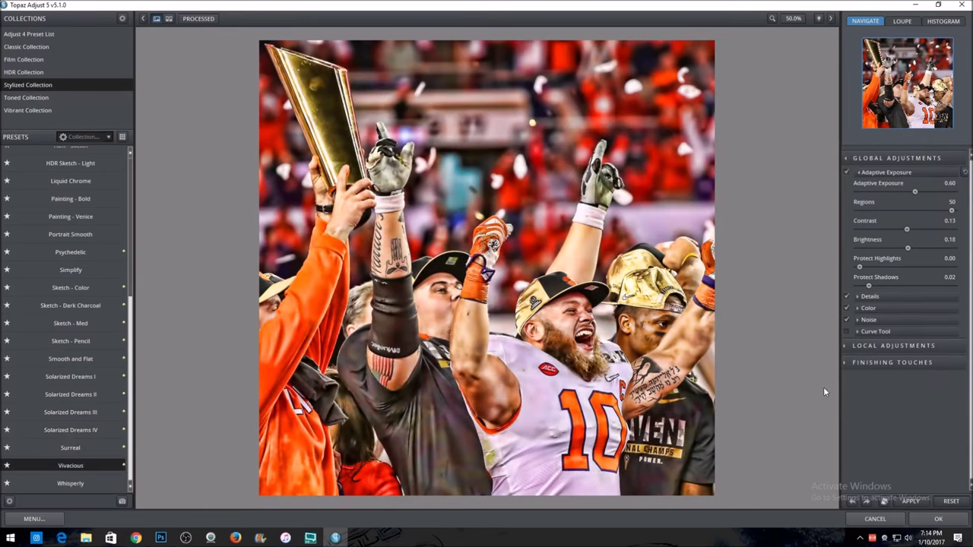
# - Set the Vivacious effect's overall transparency to 0.54 and apply it to the photo
pyautogui.click(887, 362)
pyautogui.click(908, 400)
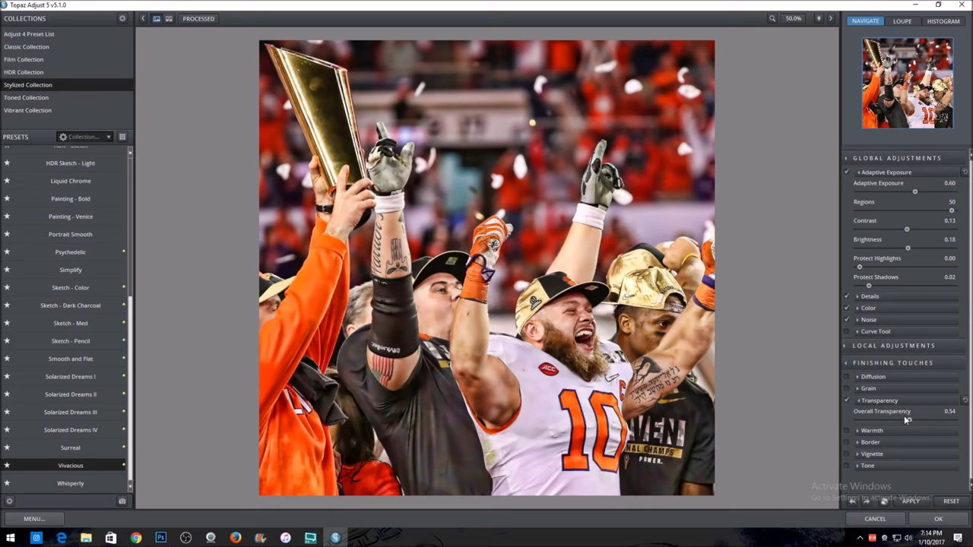
pyautogui.click(916, 503)
# - Add the HDR Collection presets Dynamic Pop and Light Pop Smooth to the photo and finish the Topaz Adjust filter
pyautogui.click(36, 73)
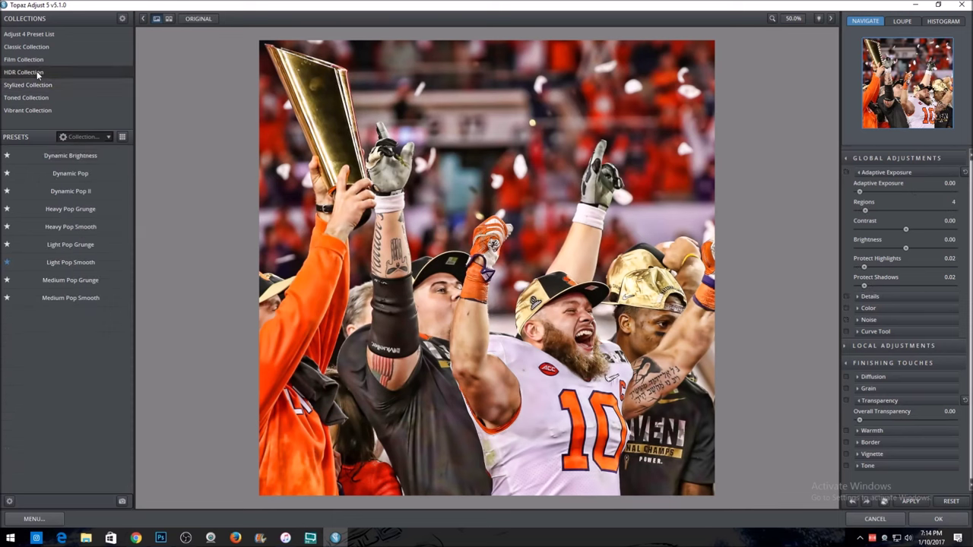
pyautogui.click(64, 173)
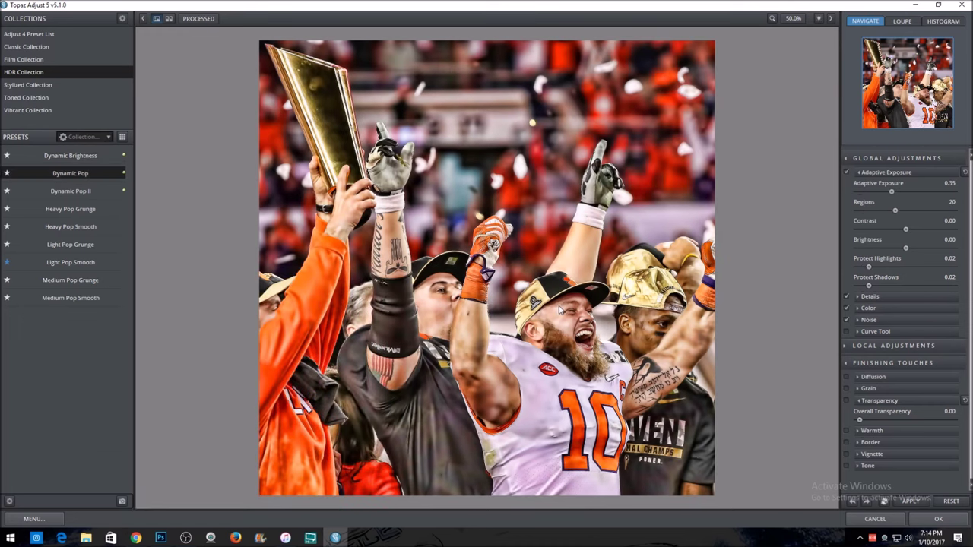
pyautogui.click(910, 501)
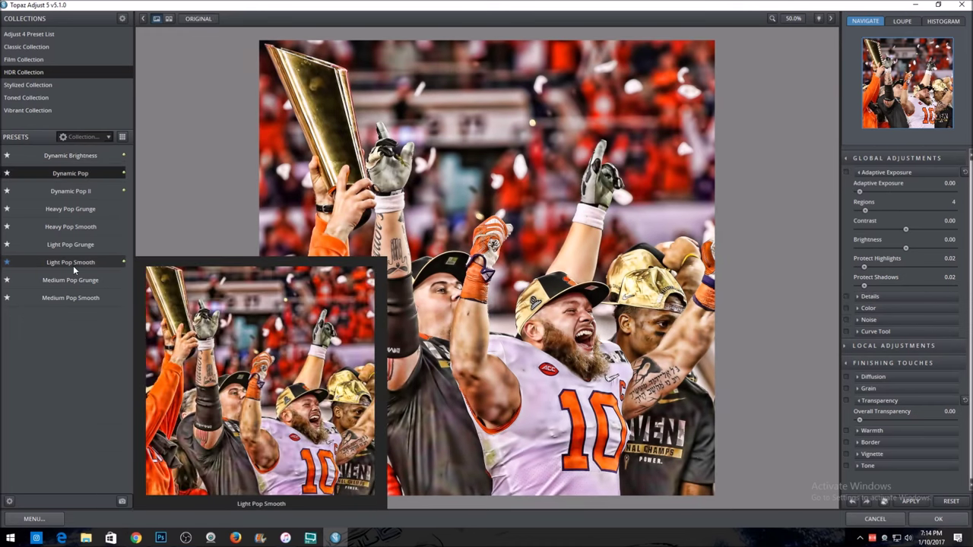
pyautogui.click(71, 262)
pyautogui.click(915, 517)
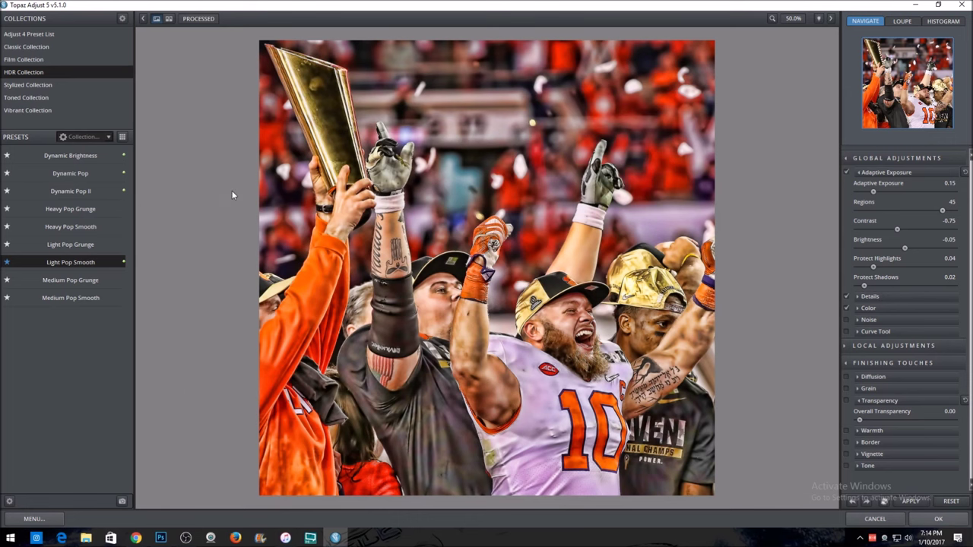
# - Run Topaz DeNoise 5 on the HDR-styled photo with an overall strength of 0.24
pyautogui.click(161, 6)
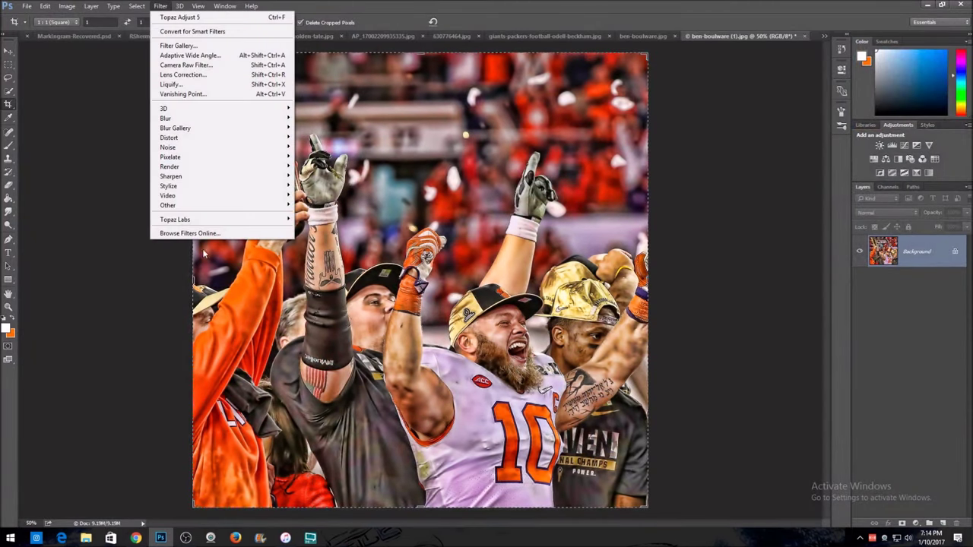
pyautogui.moveTo(200, 218)
pyautogui.click(325, 238)
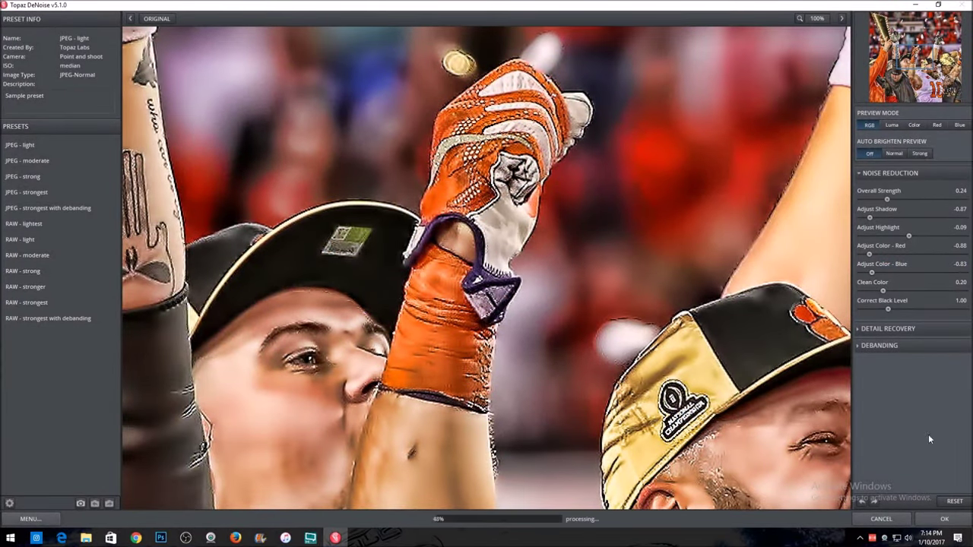
pyautogui.click(943, 519)
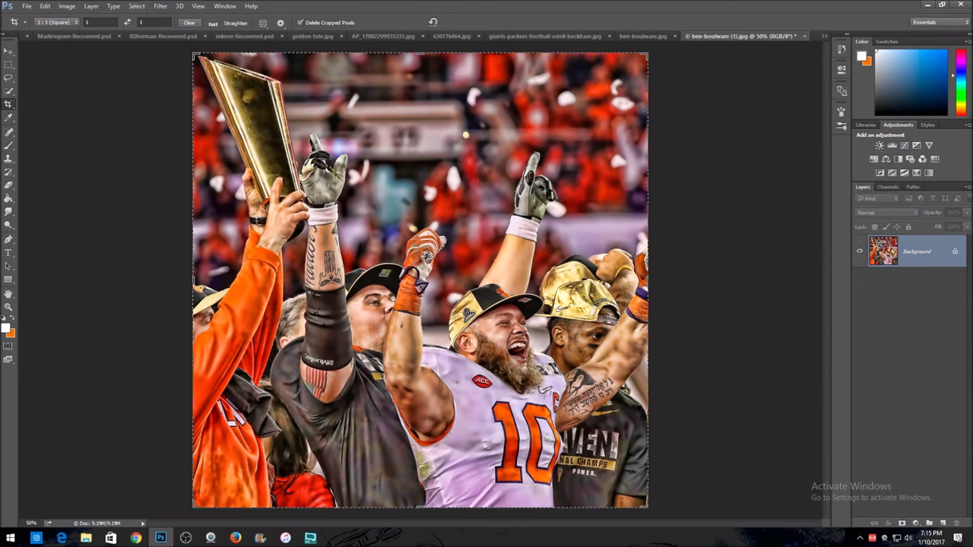
pyautogui.click(158, 7)
pyautogui.moveTo(278, 220)
pyautogui.click(319, 218)
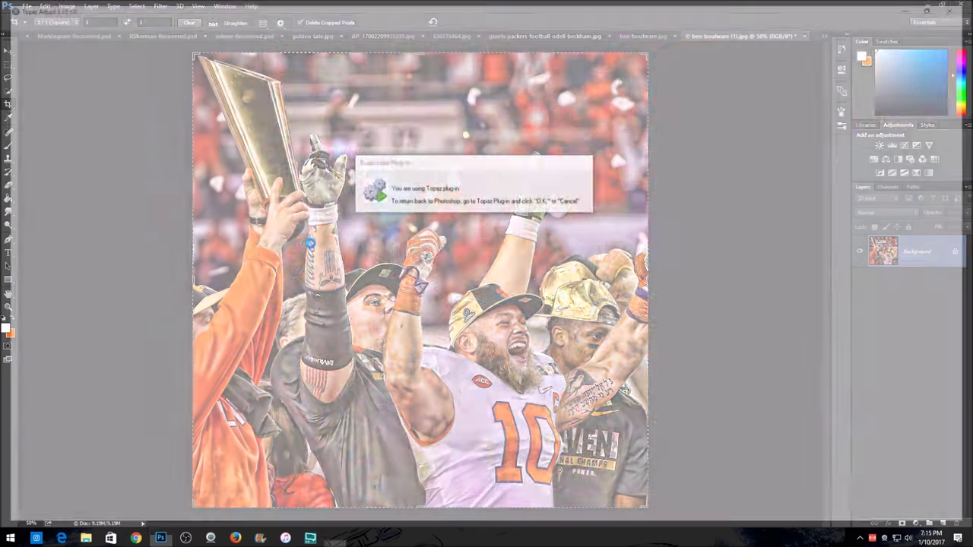
pyautogui.click(904, 524)
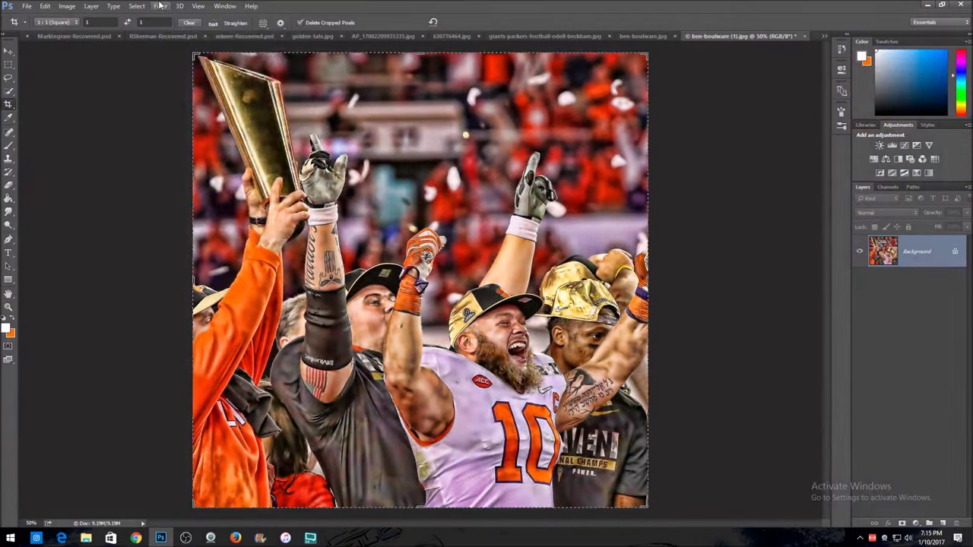
# - Stylize the photo with Topaz Clean 3, using clean strength 3 and radius 8, edge accent 3, edge radius 3.02 and sharpness 1.00
pyautogui.click(160, 6)
pyautogui.moveTo(250, 220)
pyautogui.click(325, 228)
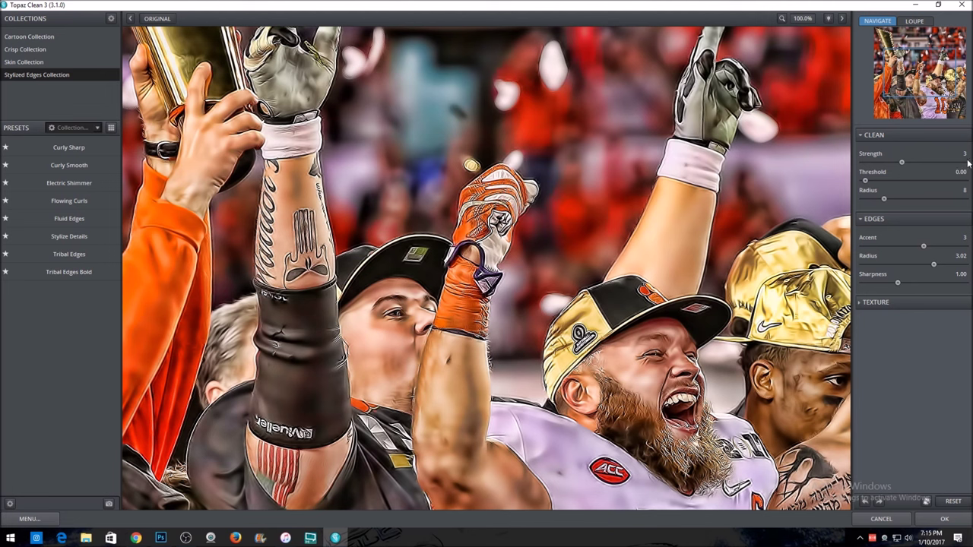
pyautogui.click(942, 519)
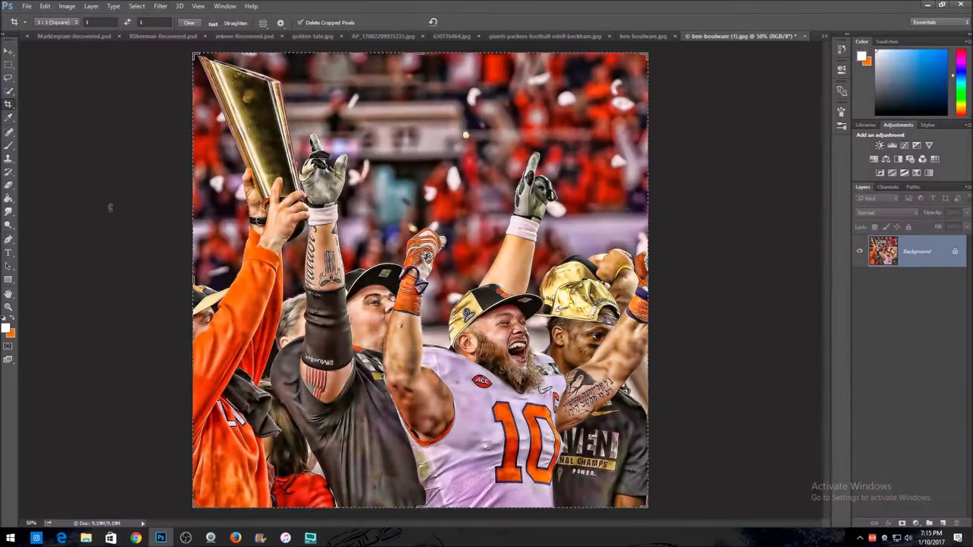
# - Apply a Hue/Saturation adjustment to the photo using the Increase Saturation preset
pyautogui.click(67, 5)
pyautogui.moveTo(83, 32)
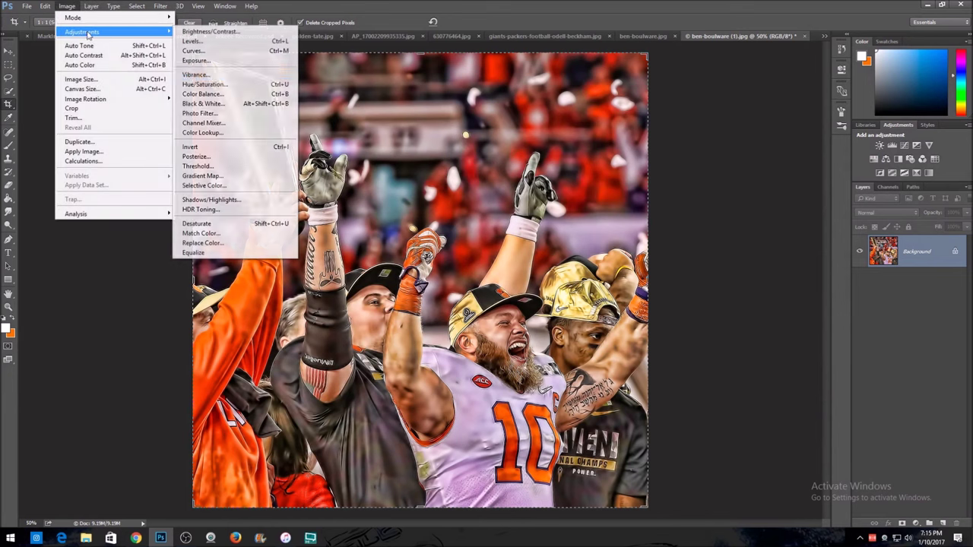
pyautogui.click(212, 84)
pyautogui.click(175, 124)
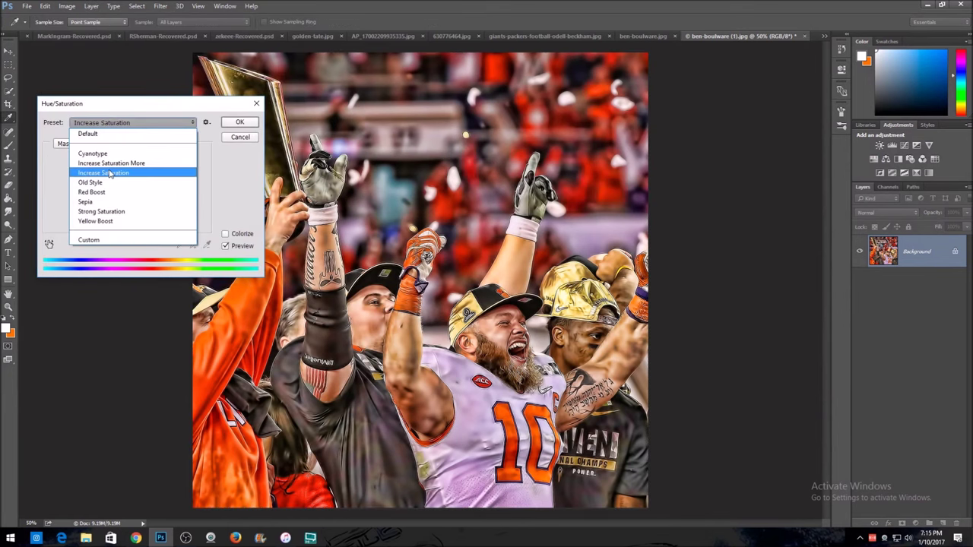
pyautogui.click(121, 174)
pyautogui.click(240, 123)
# - Quick-select the trophy, the man in orange, the raised arms and the bearded player in the number 10 jersey
pyautogui.press('w')
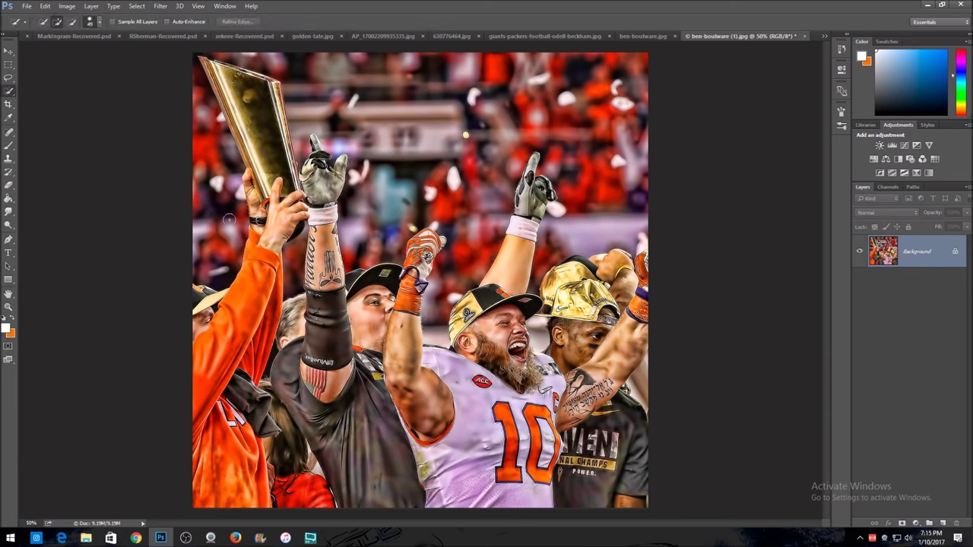
pyautogui.moveTo(261, 171)
pyautogui.mouseDown()
pyautogui.moveTo(236, 106)
pyautogui.moveTo(251, 94)
pyautogui.moveTo(222, 70)
pyautogui.mouseUp()
pyautogui.moveTo(255, 221)
pyautogui.mouseDown()
pyautogui.moveTo(260, 246)
pyautogui.moveTo(242, 322)
pyautogui.moveTo(231, 329)
pyautogui.moveTo(192, 296)
pyautogui.mouseUp()
pyautogui.moveTo(204, 459)
pyautogui.mouseDown()
pyautogui.moveTo(238, 498)
pyautogui.moveTo(266, 441)
pyautogui.moveTo(251, 409)
pyautogui.mouseUp()
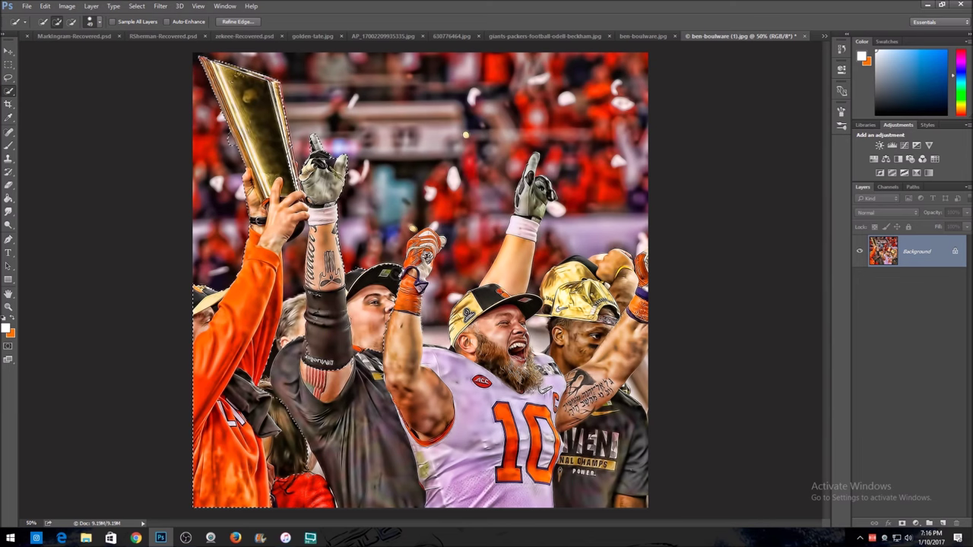
pyautogui.moveTo(427, 257); pyautogui.dragTo(400, 362)
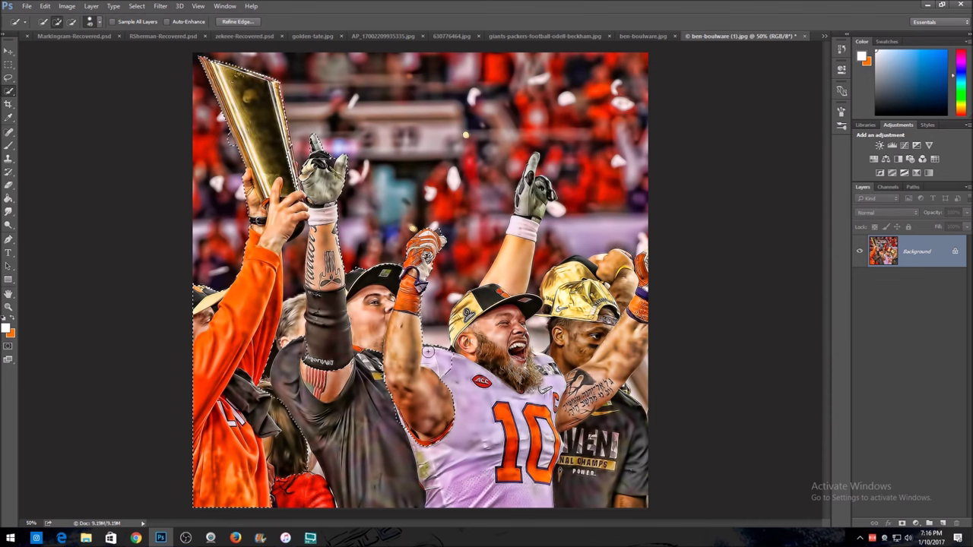
pyautogui.moveTo(472, 343)
pyautogui.mouseDown()
pyautogui.moveTo(530, 168)
pyautogui.moveTo(544, 204)
pyautogui.mouseUp()
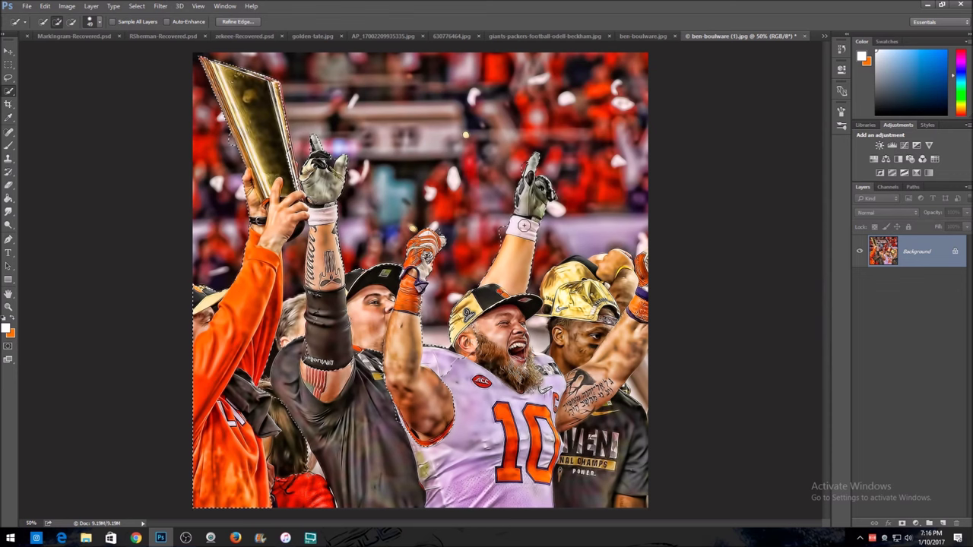
pyautogui.moveTo(516, 347)
pyautogui.mouseDown()
pyautogui.moveTo(501, 368)
pyautogui.moveTo(530, 393)
pyautogui.moveTo(507, 462)
pyautogui.mouseUp()
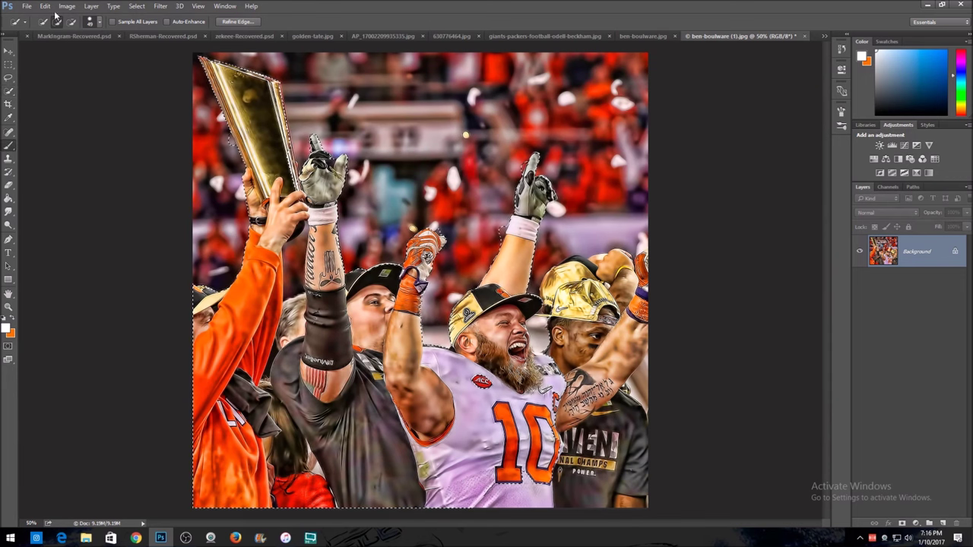
pyautogui.press('b')
pyautogui.rightClick(102, 225)
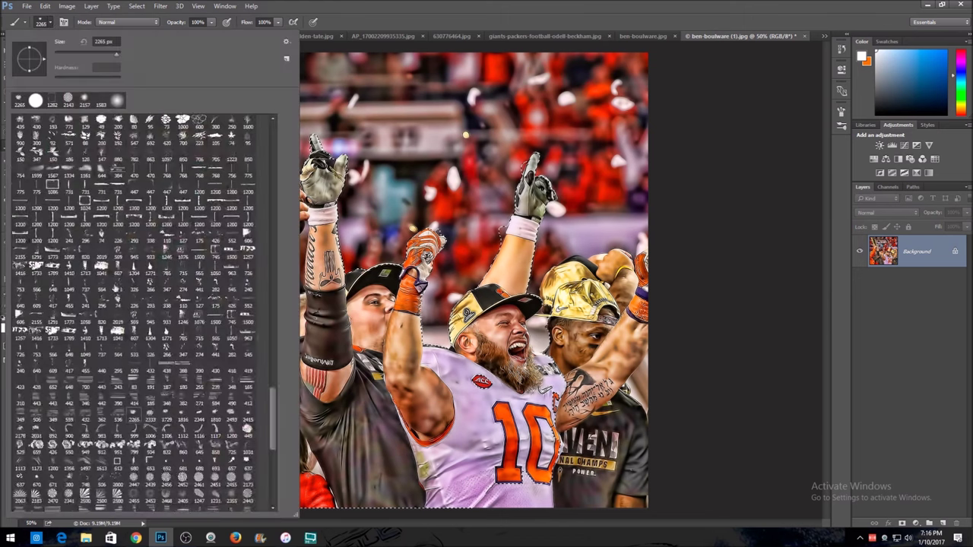
pyautogui.click(63, 25)
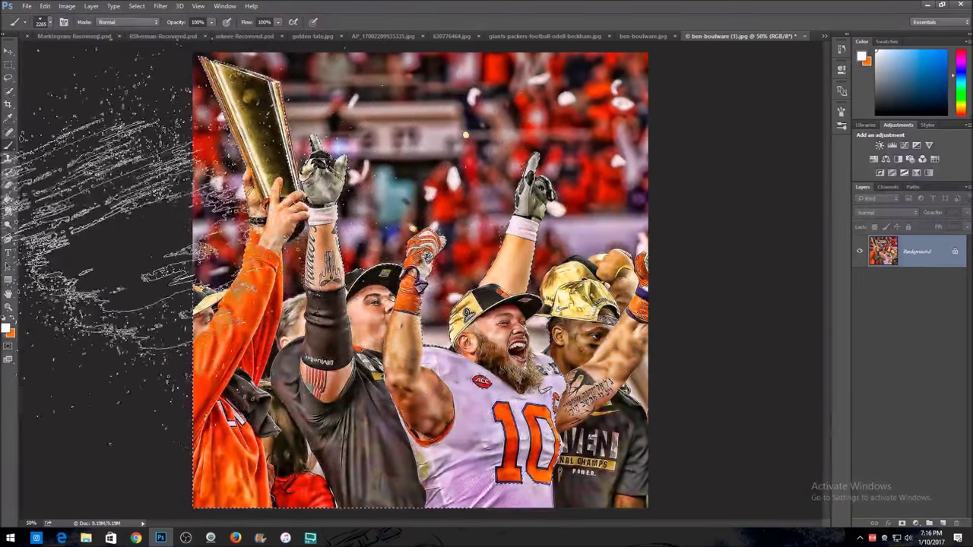
pyautogui.click(9, 90)
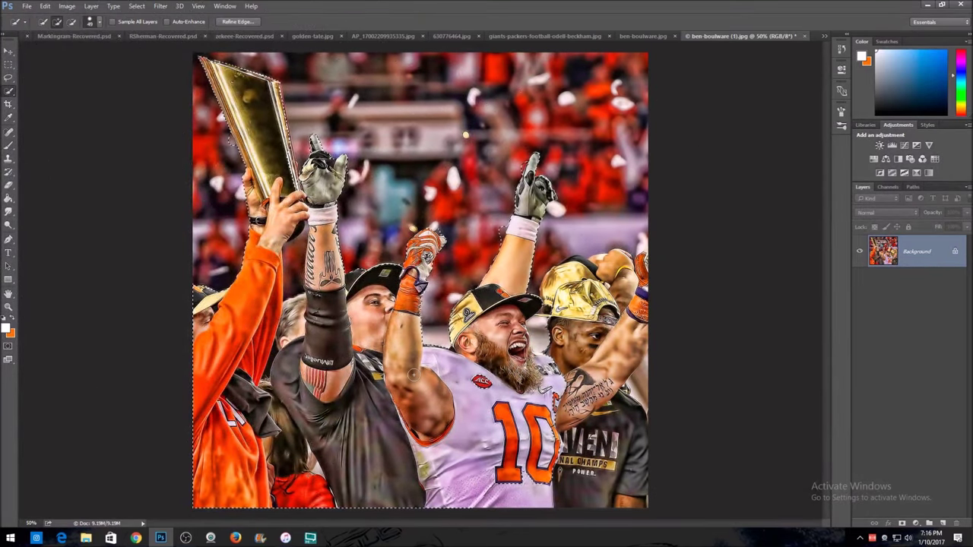
# - Extend the selection to the black-shirted player beside number 10 and refine its edges by adding missing areas and subtracting stray background
pyautogui.moveTo(586, 390)
pyautogui.mouseDown()
pyautogui.moveTo(579, 426)
pyautogui.moveTo(625, 456)
pyautogui.moveTo(633, 487)
pyautogui.mouseUp()
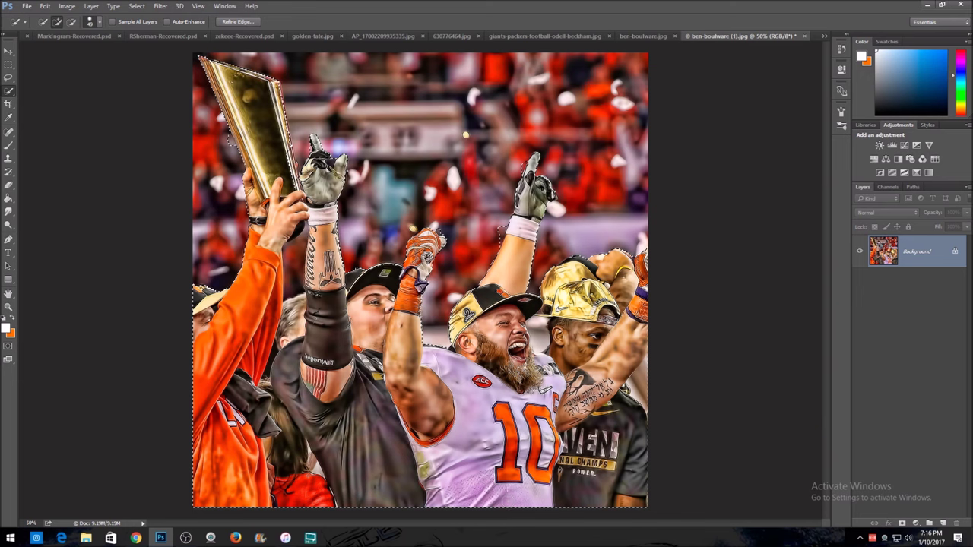
pyautogui.click(71, 21)
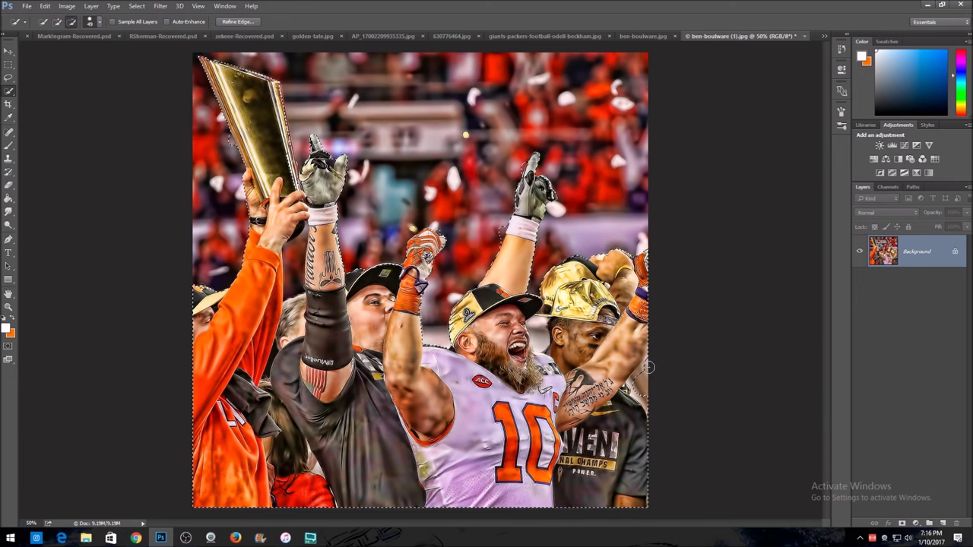
pyautogui.click(57, 21)
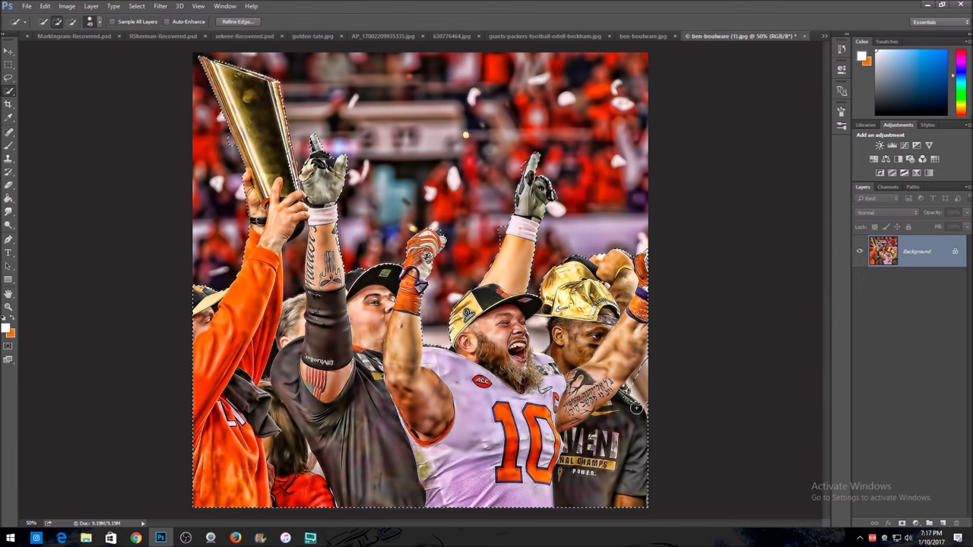
pyautogui.click(72, 22)
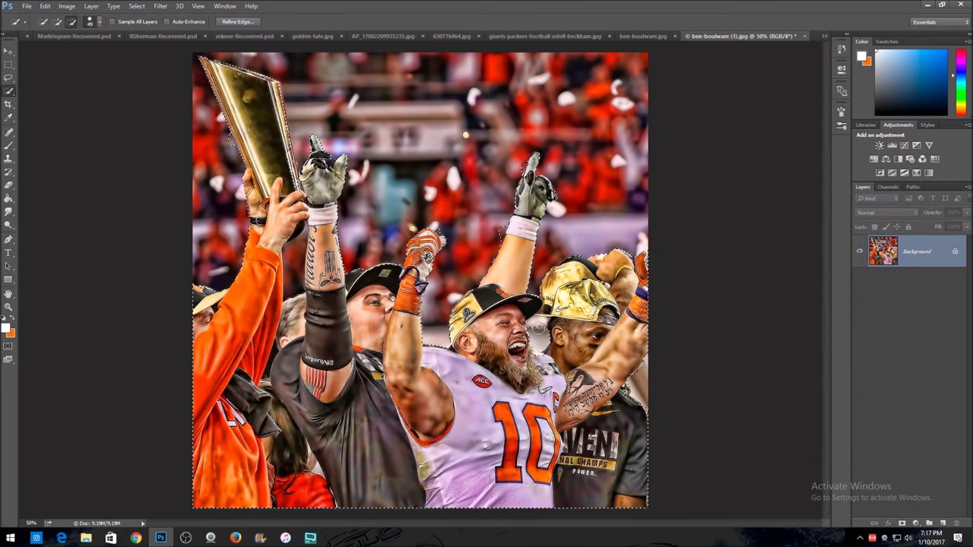
pyautogui.click(57, 21)
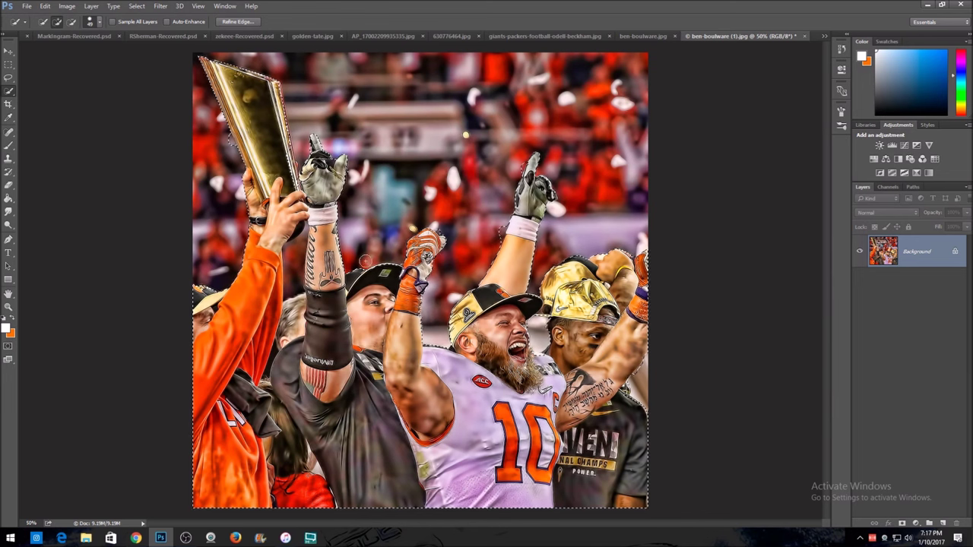
pyautogui.click(72, 21)
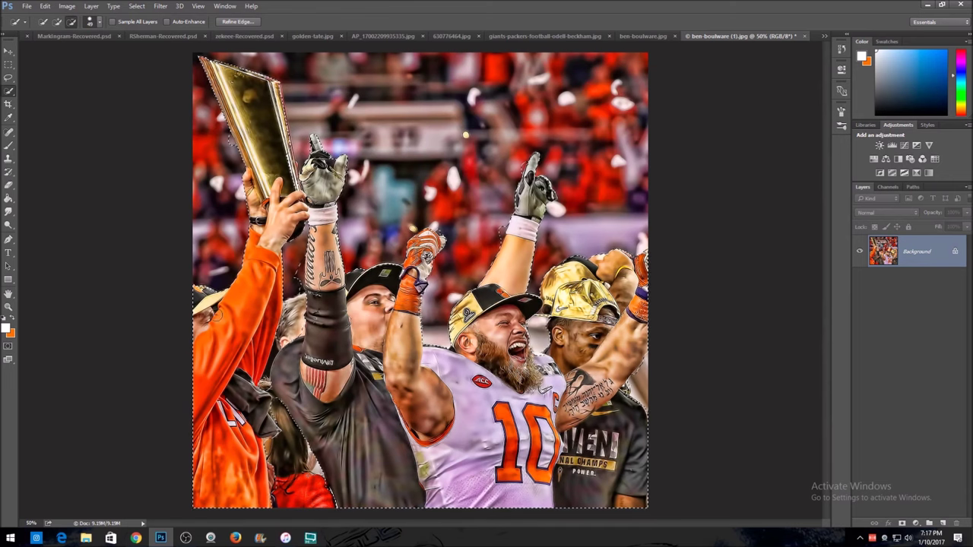
pyautogui.click(57, 21)
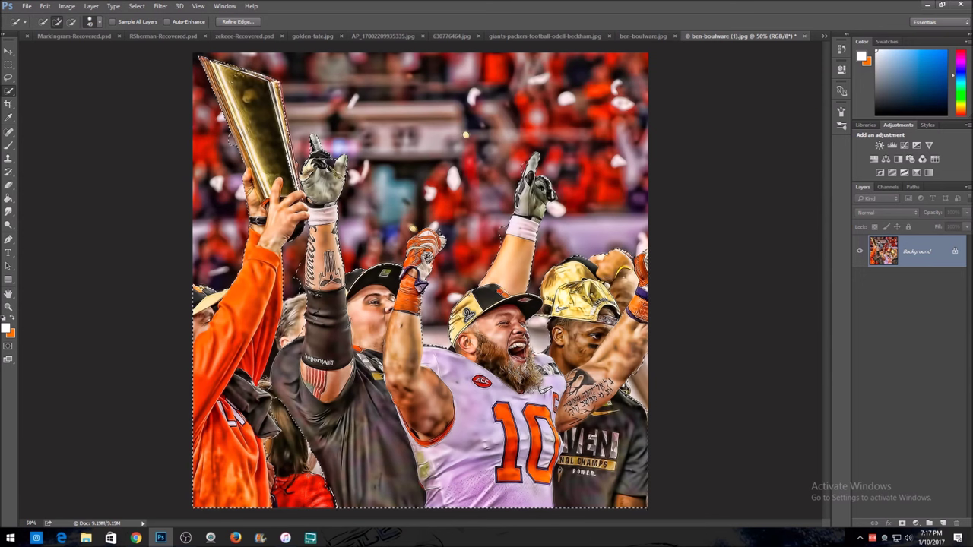
pyautogui.click(72, 21)
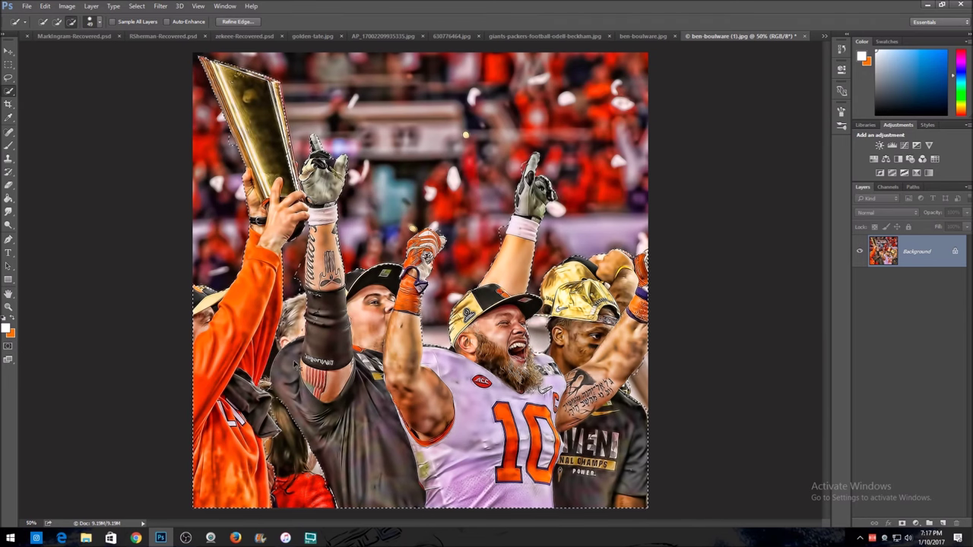
# - Copy the selected figures onto a new layer and hide the Background layer
pyautogui.hotkey('ctrl', 'j')
pyautogui.click(859, 283)
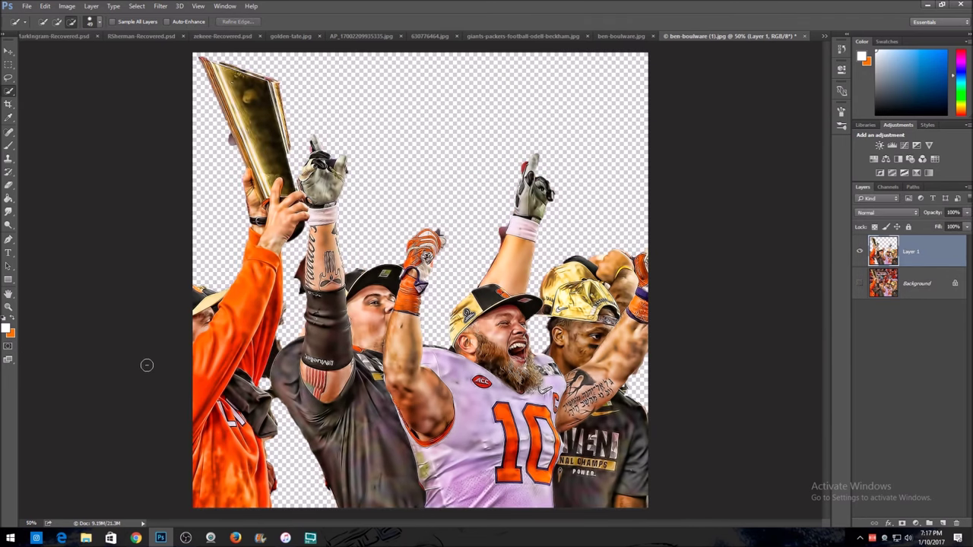
# - Erase the background leftovers beside the bearded player's raised glove and in the lower gap between the orange and black shirts
pyautogui.click(8, 186)
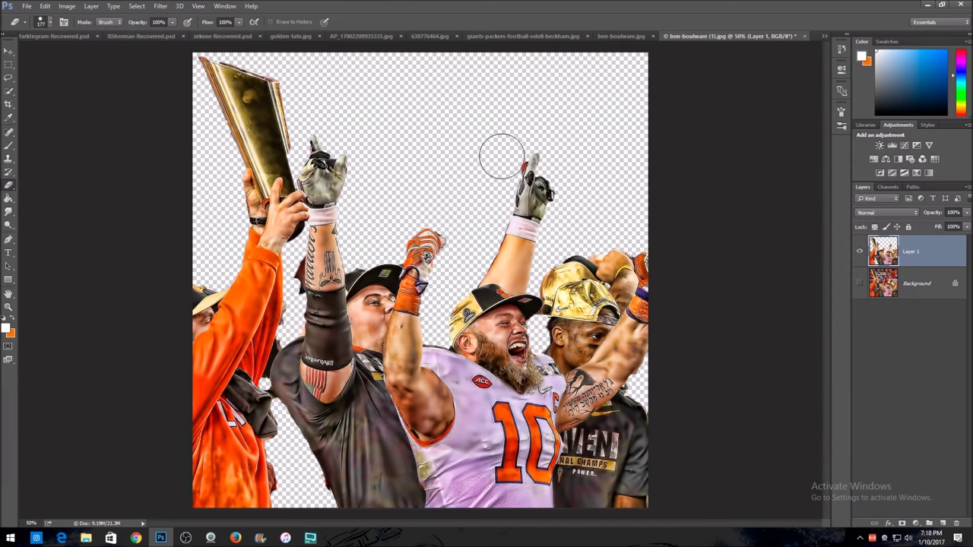
pyautogui.click(507, 156)
pyautogui.moveTo(306, 493)
pyautogui.mouseDown()
pyautogui.moveTo(288, 457)
pyautogui.moveTo(288, 490)
pyautogui.mouseUp()
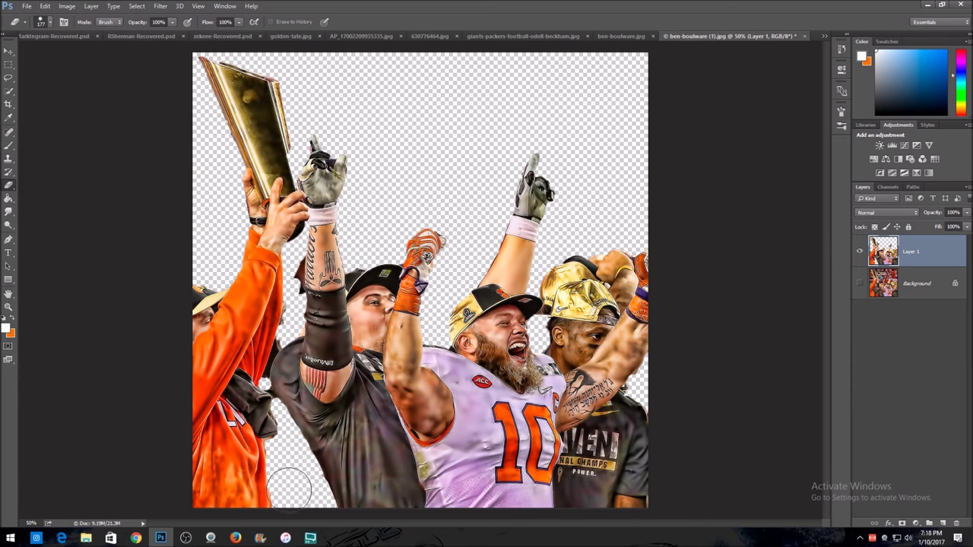
# - Set the eraser size to 59 px and erase leftovers between the orange sleeve and the tattooed forearm
pyautogui.click(842, 113)
pyautogui.click(750, 194)
pyautogui.press('alt')
pyautogui.moveTo(298, 256); pyautogui.dragTo(297, 271)
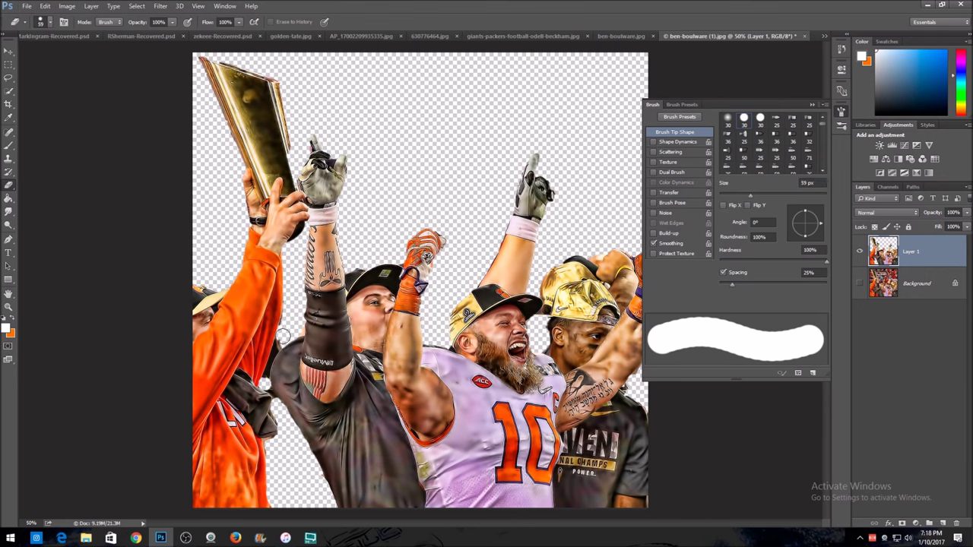
# - Set the eraser size to 18 px and clean the dark fringe along the orange sleeve and the black-shirted shoulder
pyautogui.scroll(3, 284, 335)
pyautogui.scroll(-3, 449, 328)
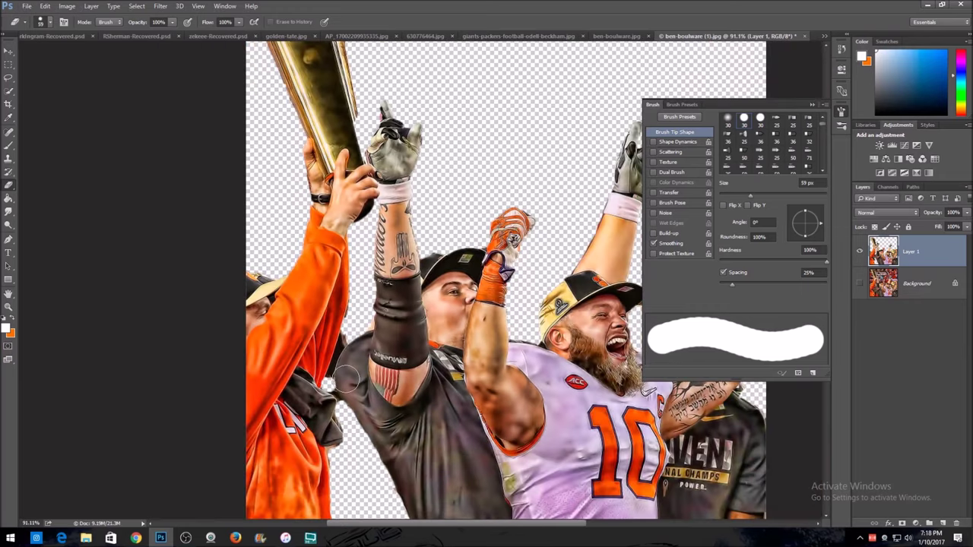
pyautogui.scroll(2, 346, 378)
pyautogui.moveTo(759, 185); pyautogui.dragTo(735, 186)
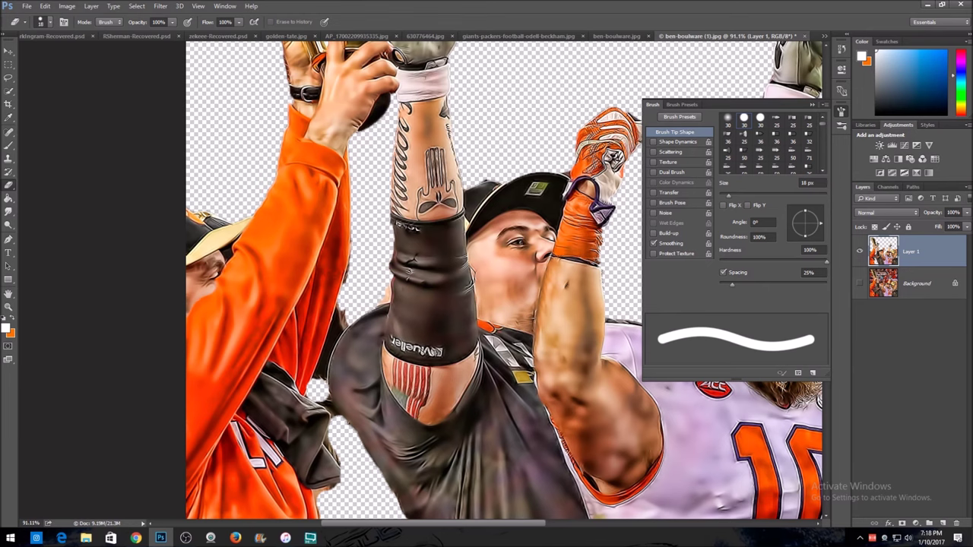
pyautogui.moveTo(340, 304)
pyautogui.mouseDown()
pyautogui.moveTo(315, 382)
pyautogui.moveTo(349, 303)
pyautogui.moveTo(326, 388)
pyautogui.moveTo(338, 420)
pyautogui.moveTo(320, 400)
pyautogui.mouseUp()
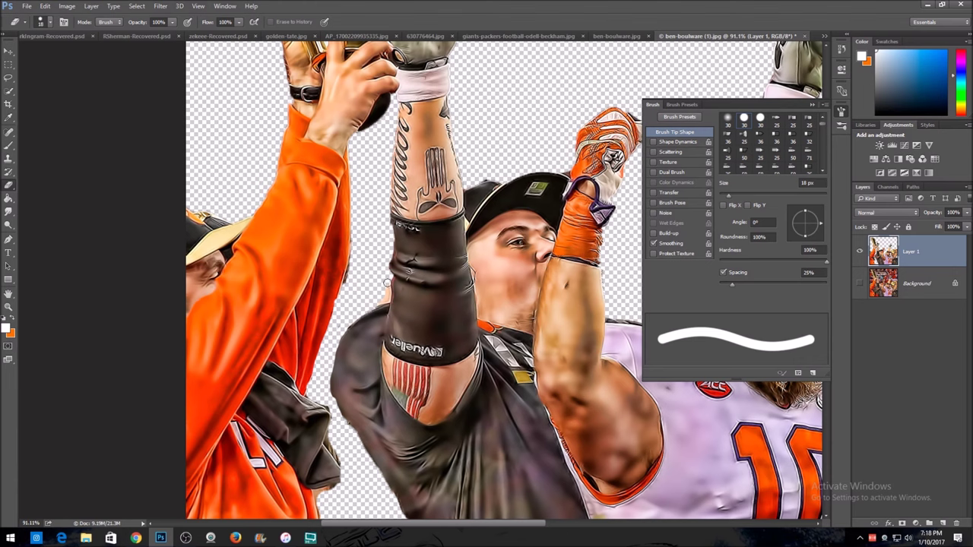
pyautogui.moveTo(345, 285); pyautogui.dragTo(354, 232)
# - Toggle the Background layer's visibility to compare the cutout with the full photo
pyautogui.scroll(-4, 420, 280)
pyautogui.scroll(3, 421, 279)
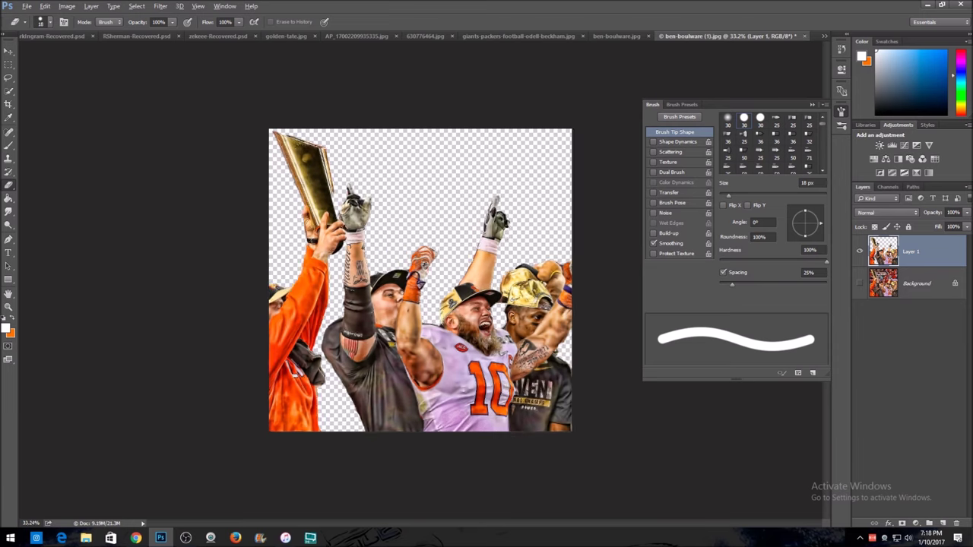
pyautogui.scroll(1, 532, 314)
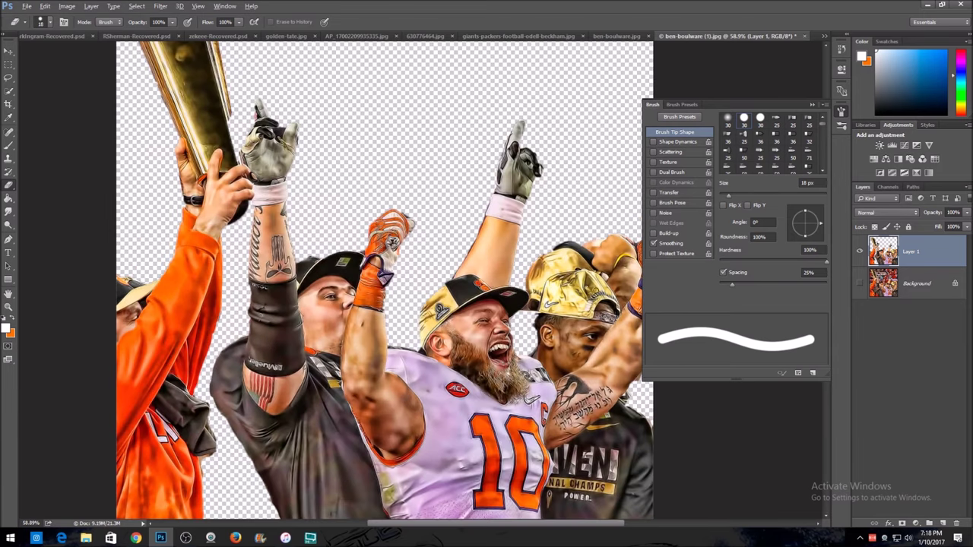
pyautogui.click(859, 284)
pyautogui.click(861, 284)
pyautogui.click(860, 284)
pyautogui.scroll(-1, 379, 326)
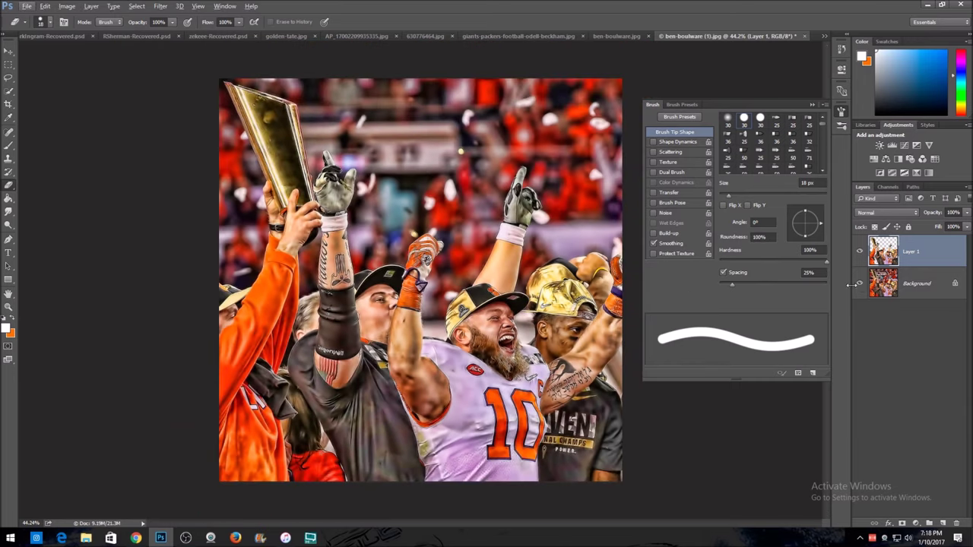
pyautogui.click(859, 284)
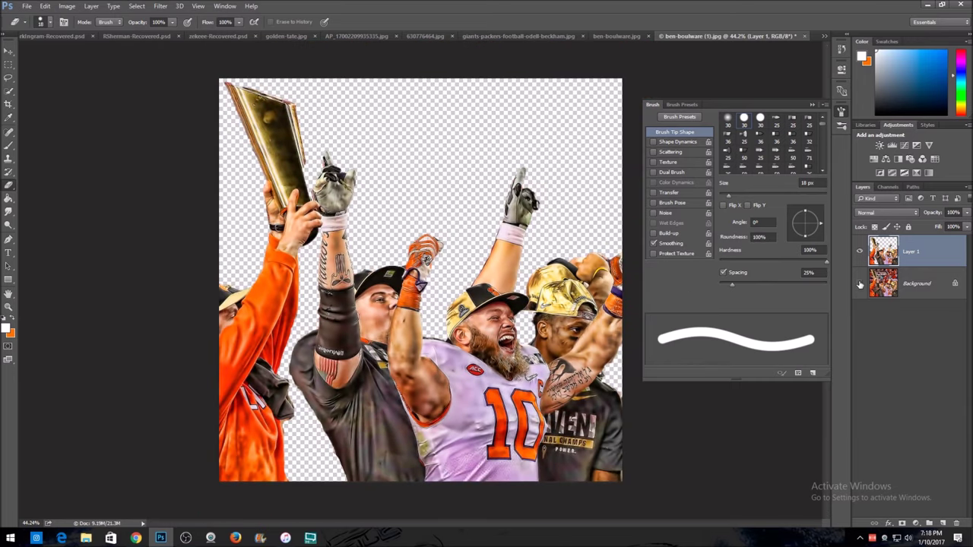
# - Show the Background layer again and duplicate it beneath the cutout layer
pyautogui.click(859, 284)
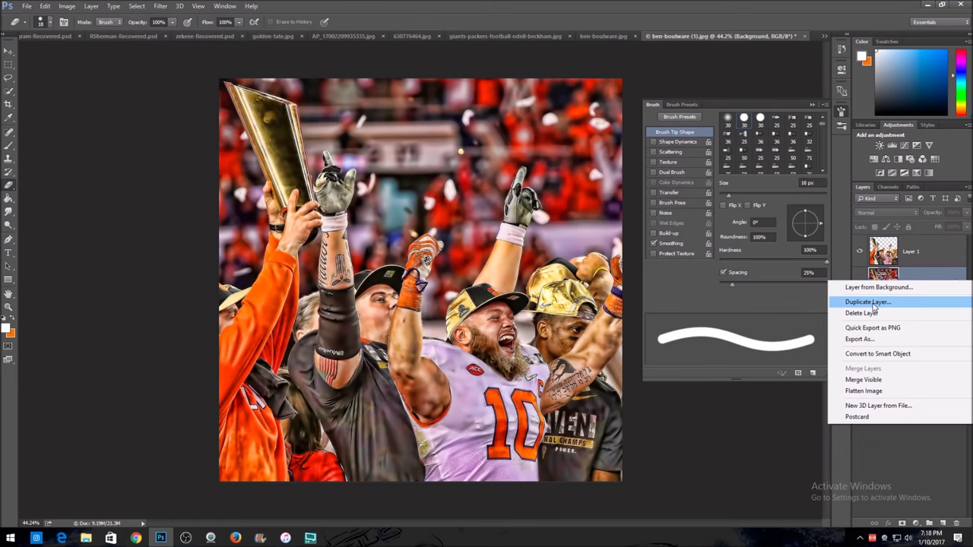
pyautogui.click(868, 302)
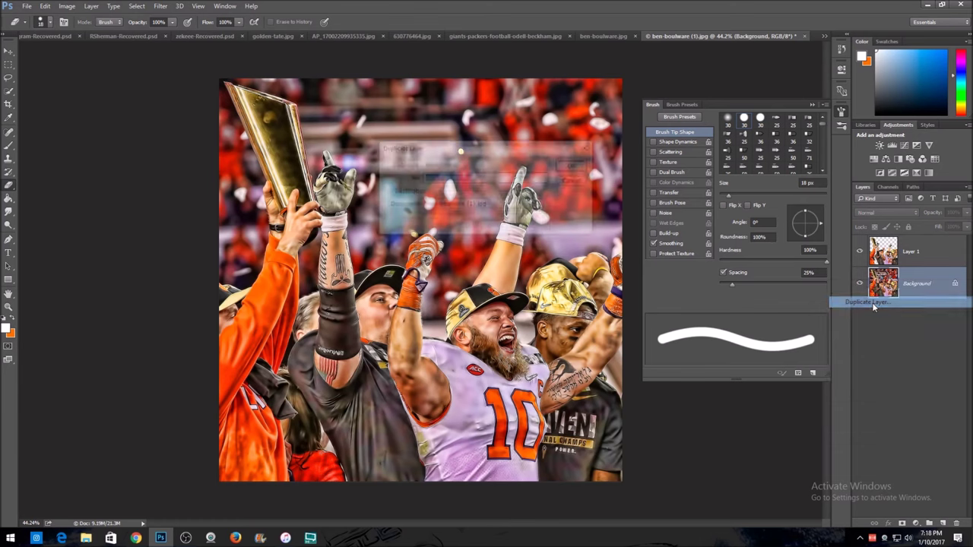
pyautogui.click(575, 164)
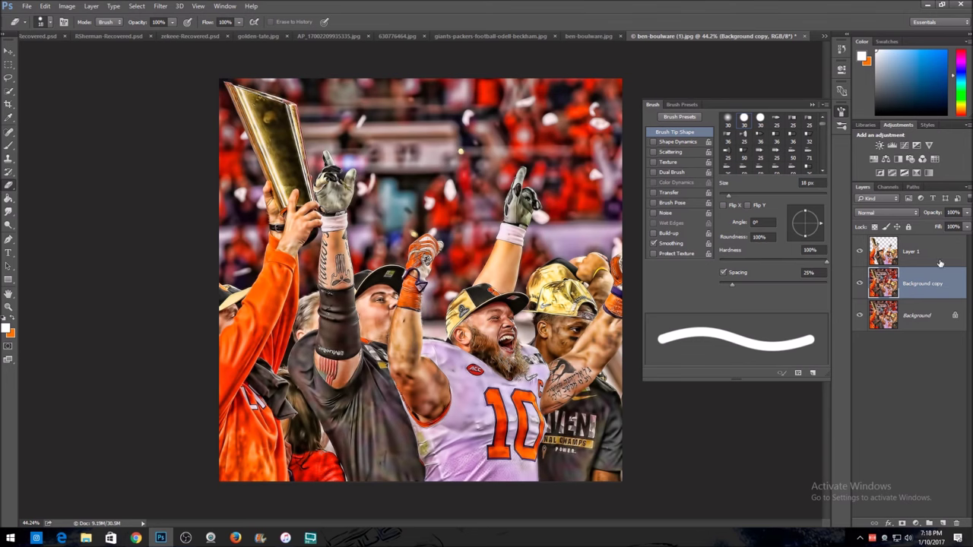
# - Convert the Background copy layer to monochrome with the Black & White adjustment
pyautogui.rightClick(920, 282)
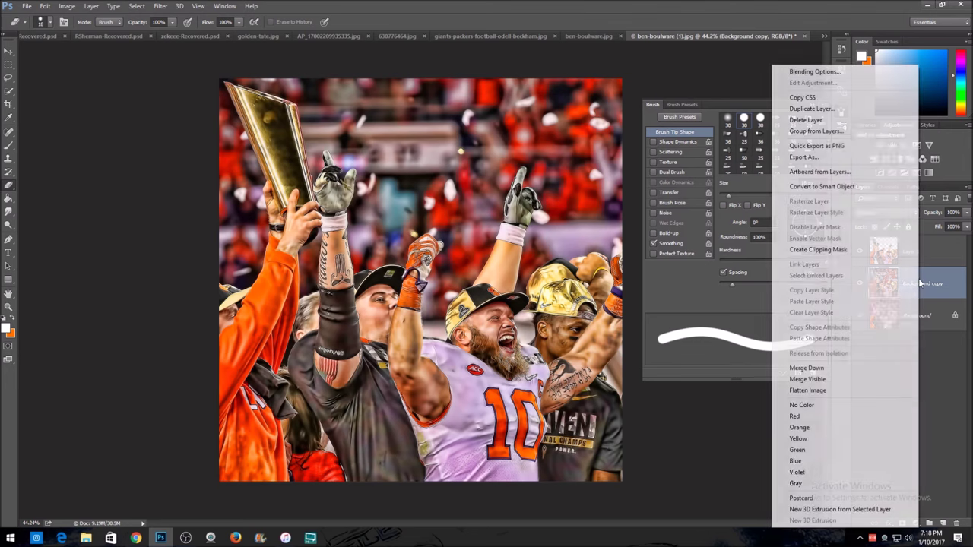
pyautogui.click(954, 285)
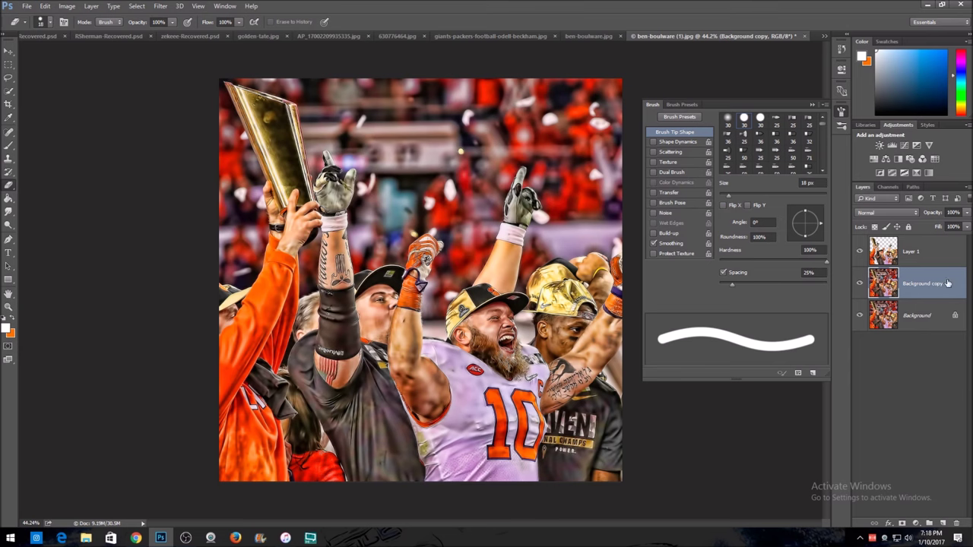
pyautogui.click(67, 6)
pyautogui.moveTo(79, 33)
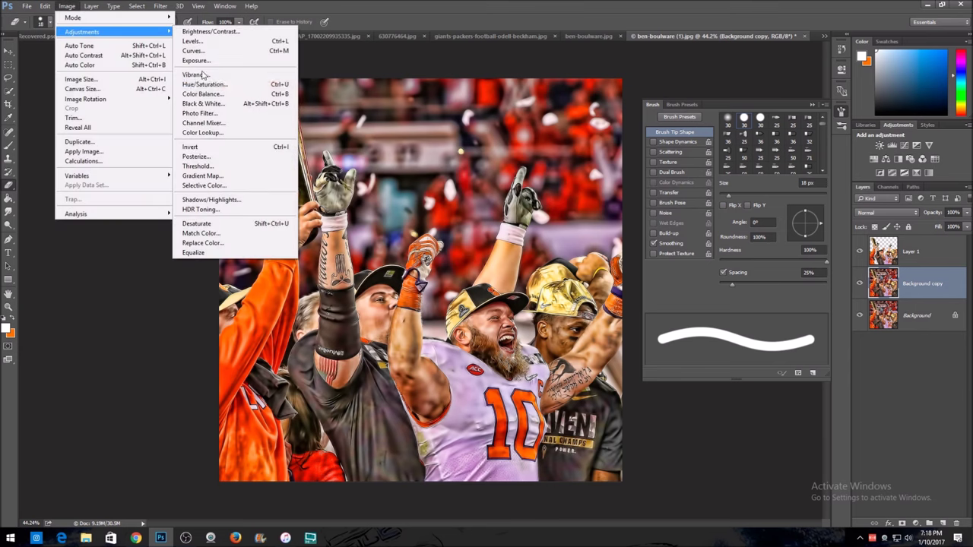
pyautogui.click(199, 104)
pyautogui.click(188, 274)
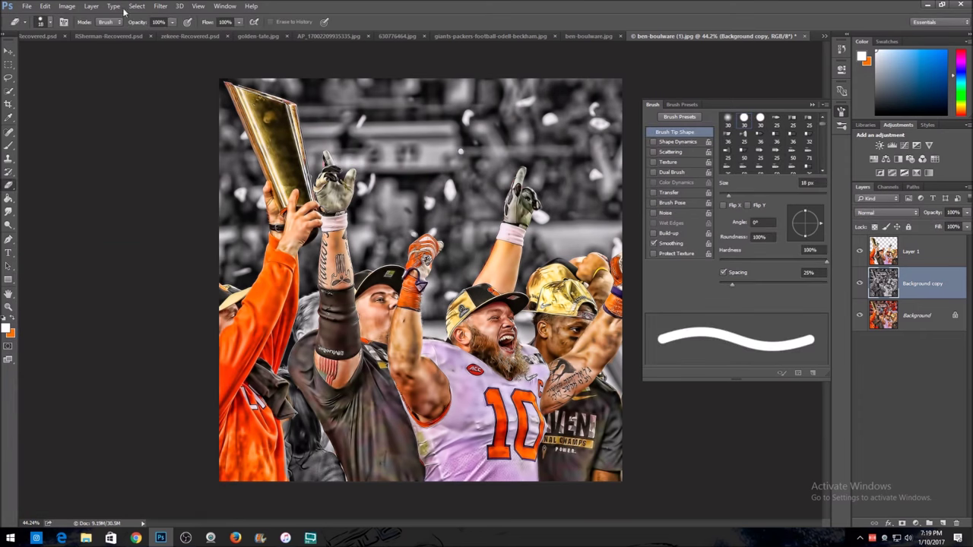
# - Darken the Background copy layer with Hue/Saturation by lowering its lightness to about -25
pyautogui.click(67, 6)
pyautogui.moveTo(82, 36)
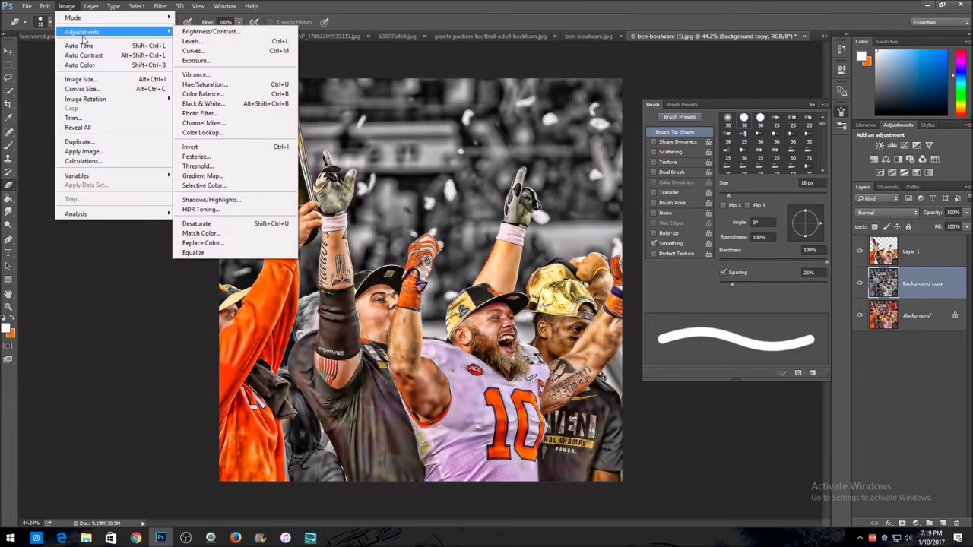
pyautogui.click(202, 84)
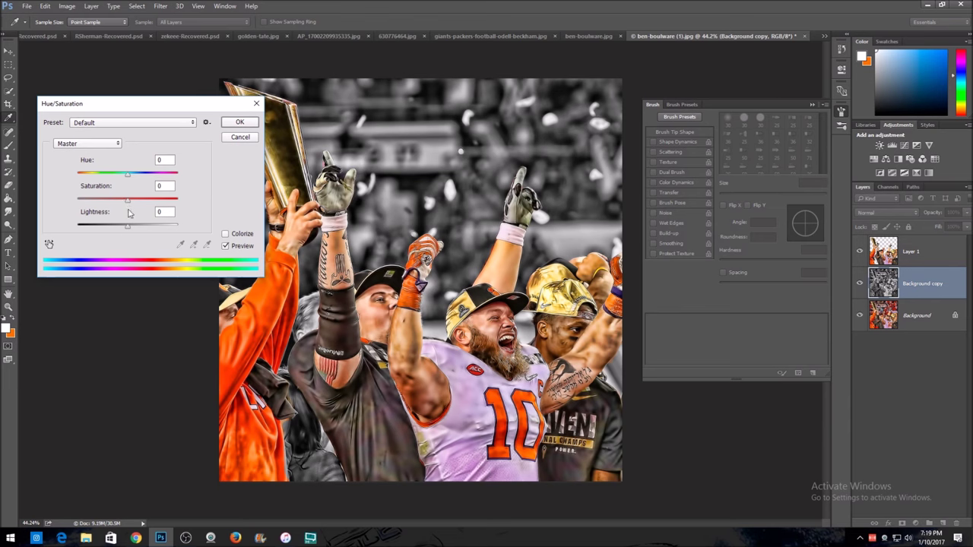
pyautogui.moveTo(125, 229); pyautogui.dragTo(116, 236)
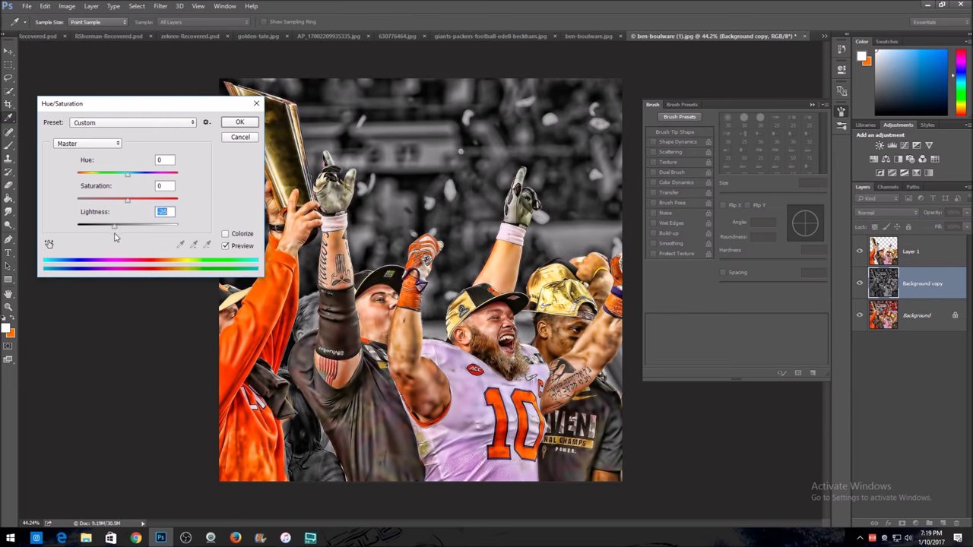
pyautogui.click(239, 122)
pyautogui.press('e')
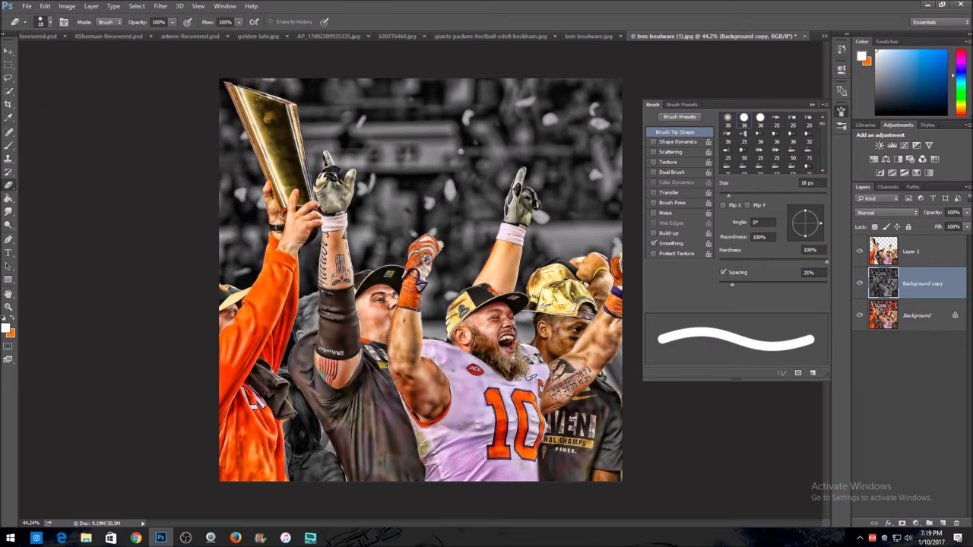
pyautogui.click(942, 523)
pyautogui.click(14, 320)
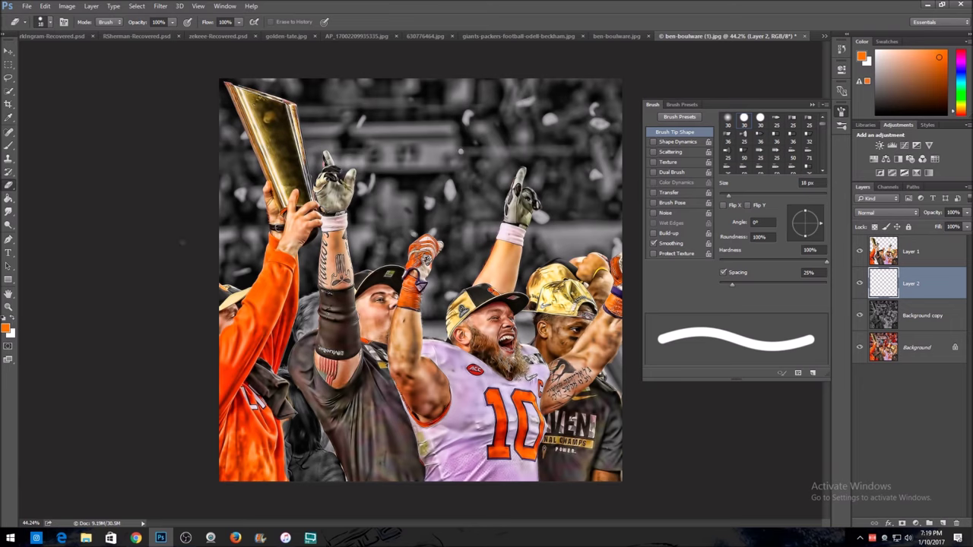
pyautogui.click(8, 118)
pyautogui.moveTo(281, 264)
pyautogui.mouseDown()
pyautogui.moveTo(294, 282)
pyautogui.moveTo(275, 276)
pyautogui.mouseUp()
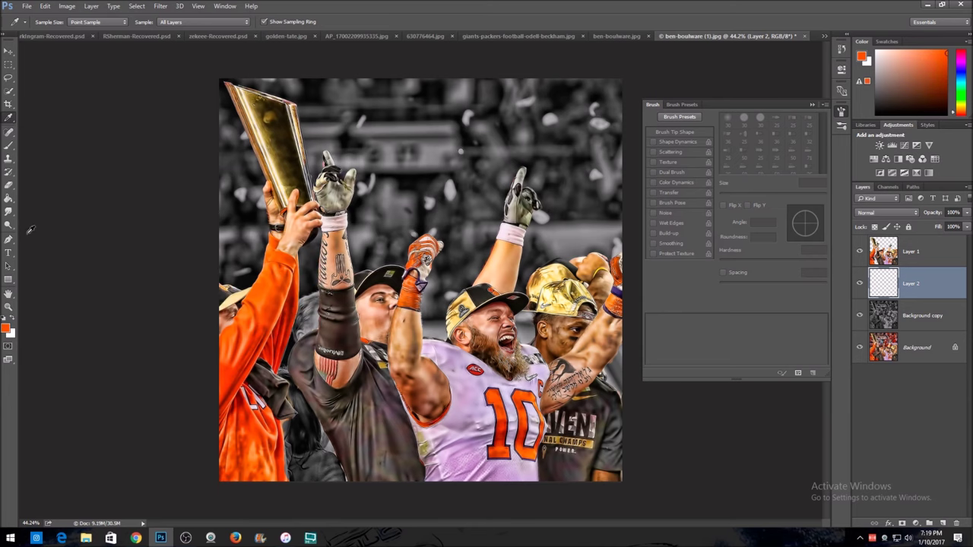
pyautogui.press('Delete')
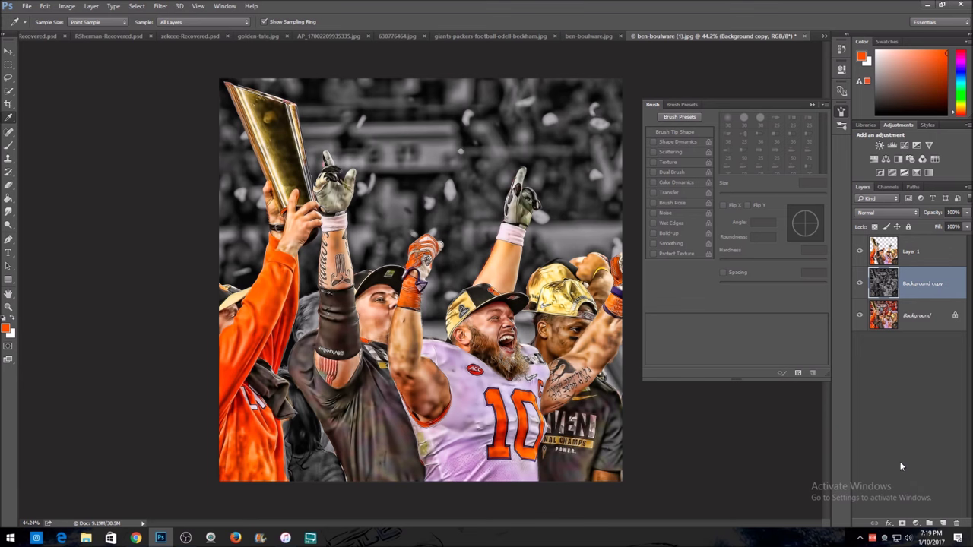
# - Fill a new layer beneath the cutout with orange sampled from the player's wristband and set its blend mode to Overlay
pyautogui.click(941, 523)
pyautogui.click(303, 309)
pyautogui.moveTo(303, 309); pyautogui.dragTo(411, 286)
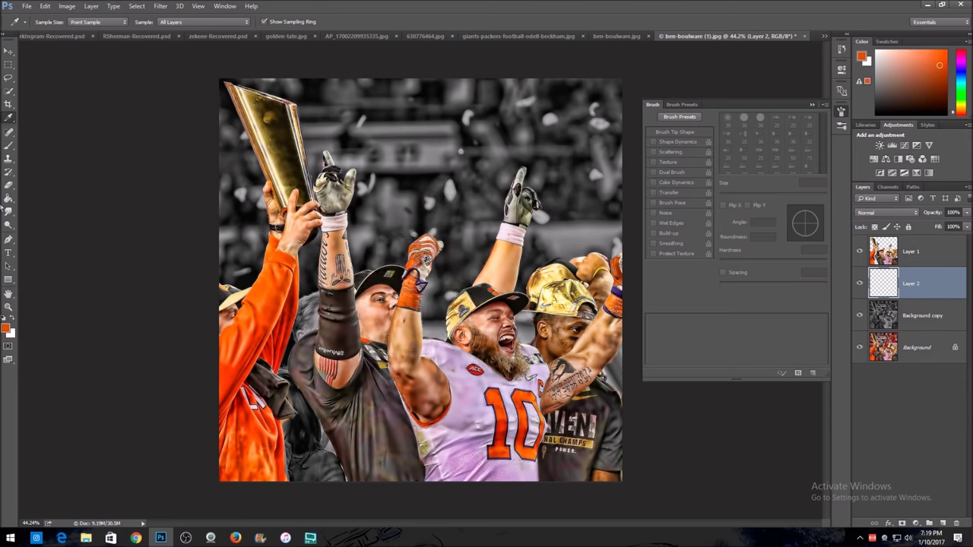
pyautogui.click(8, 197)
pyautogui.click(426, 115)
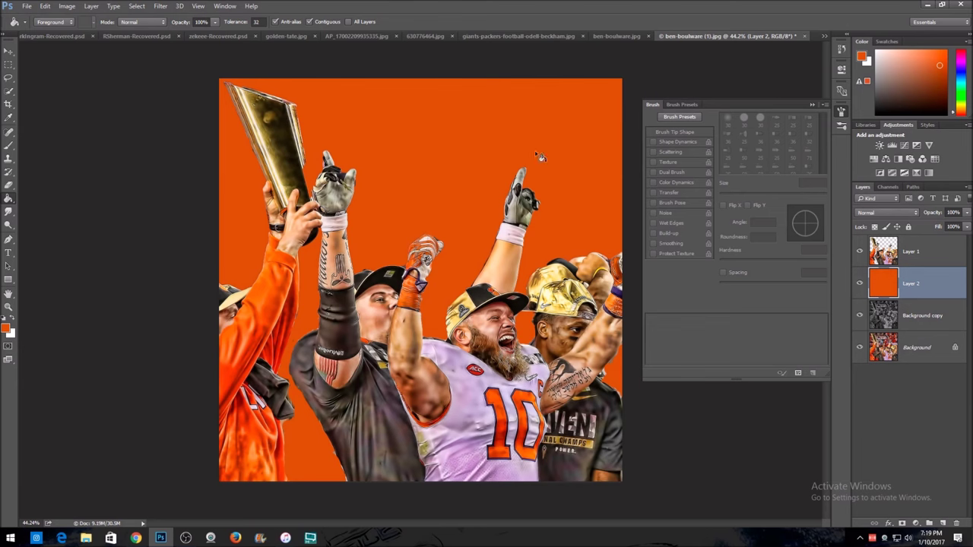
pyautogui.click(865, 215)
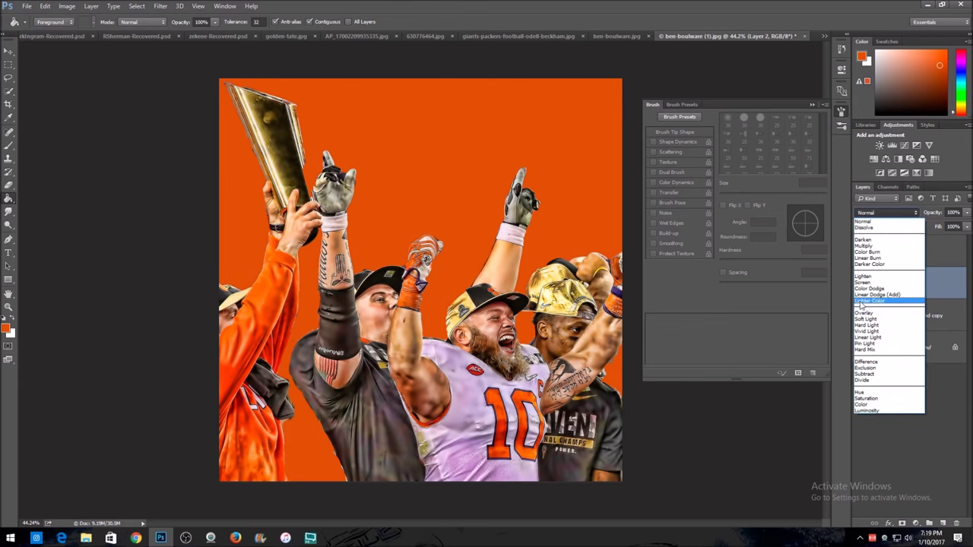
pyautogui.click(871, 312)
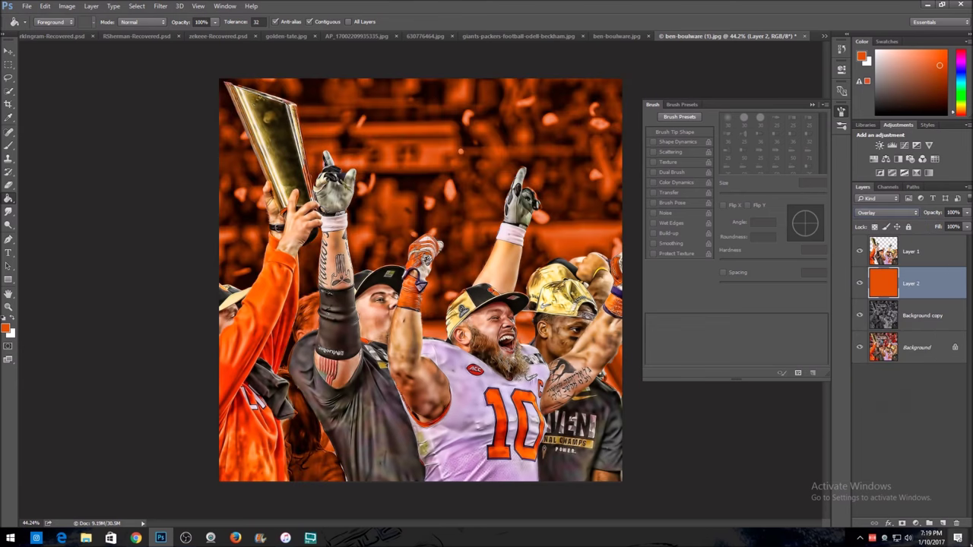
# - Add another layer directly beneath the cutout and fill it with solid black using the Paint Bucket
pyautogui.click(942, 524)
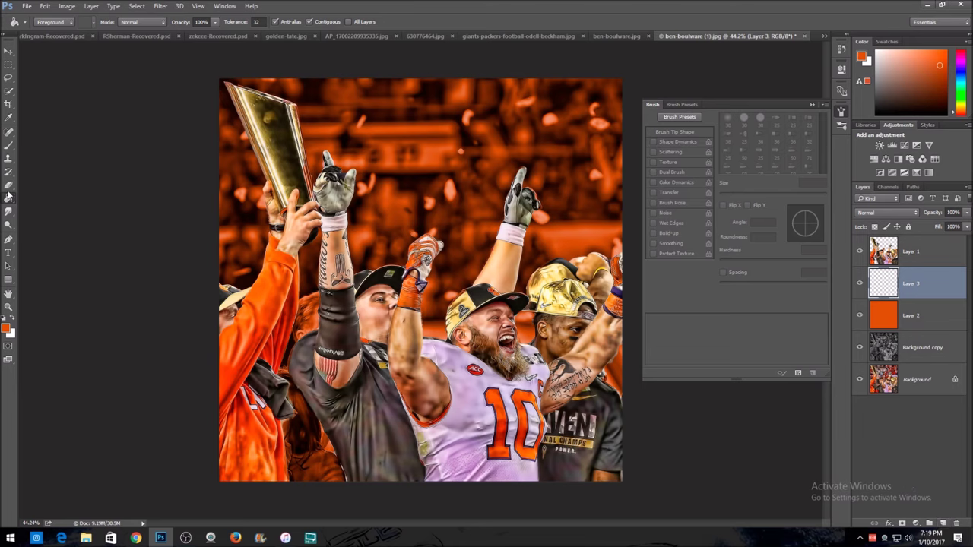
pyautogui.click(11, 319)
pyautogui.click(6, 329)
pyautogui.moveTo(203, 369); pyautogui.dragTo(417, 406)
pyautogui.click(360, 276)
pyautogui.click(475, 95)
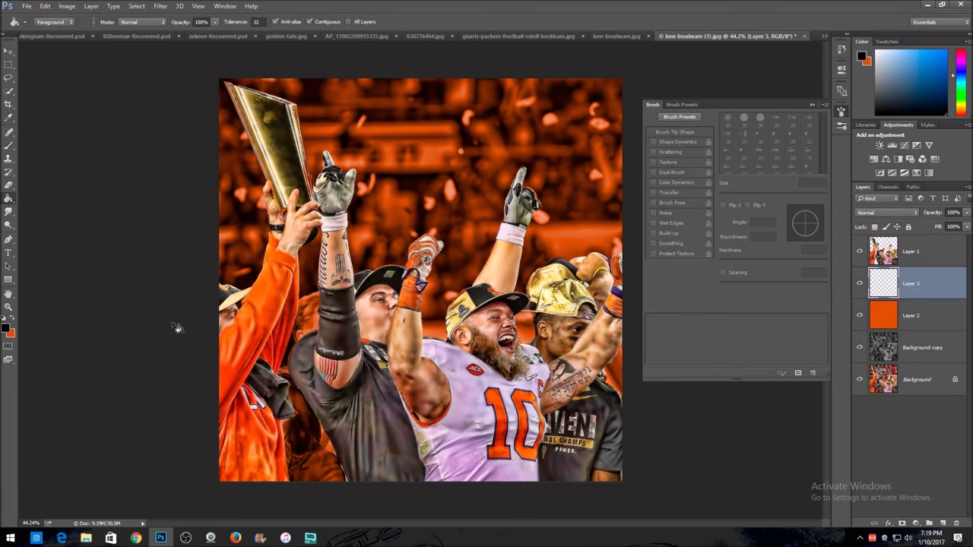
# - Set the foreground colour to pure white (ffffff)
pyautogui.click(9, 184)
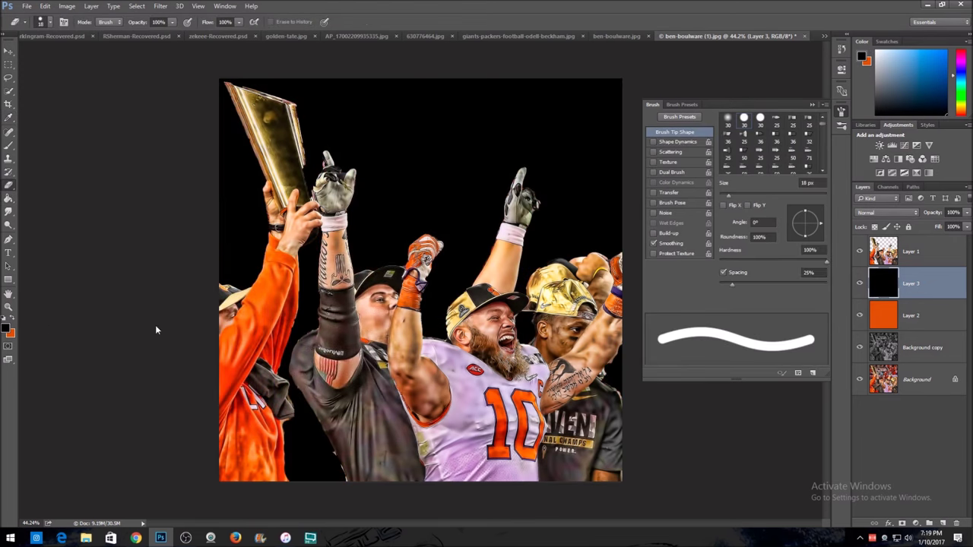
pyautogui.click(5, 331)
pyautogui.moveTo(175, 319); pyautogui.dragTo(71, 126)
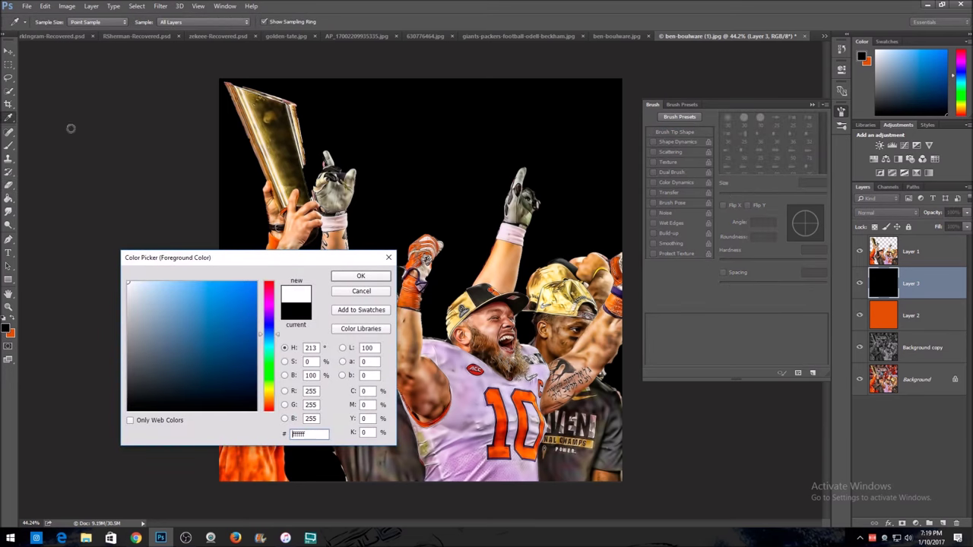
pyautogui.click(360, 276)
pyautogui.click(9, 145)
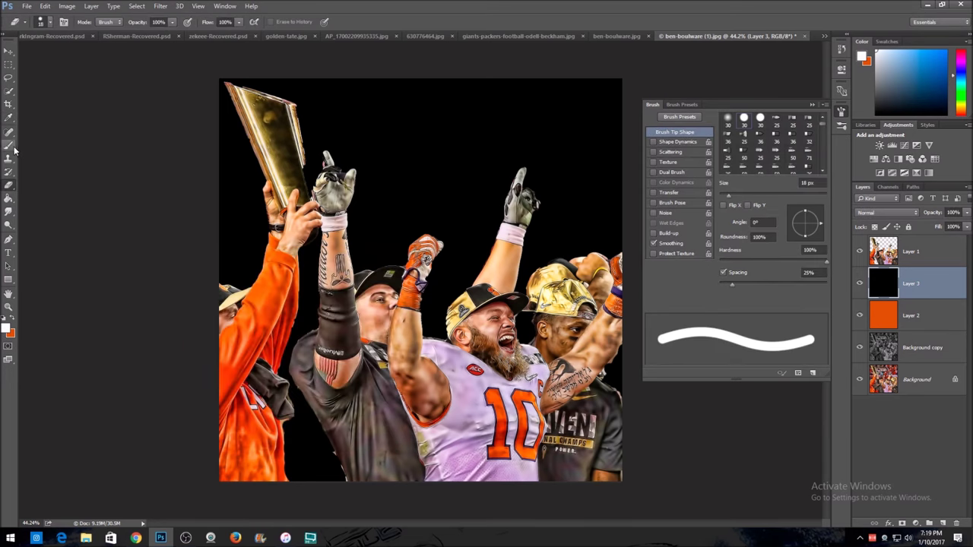
pyautogui.click(207, 280)
pyautogui.hotkey('ctrl', 'z')
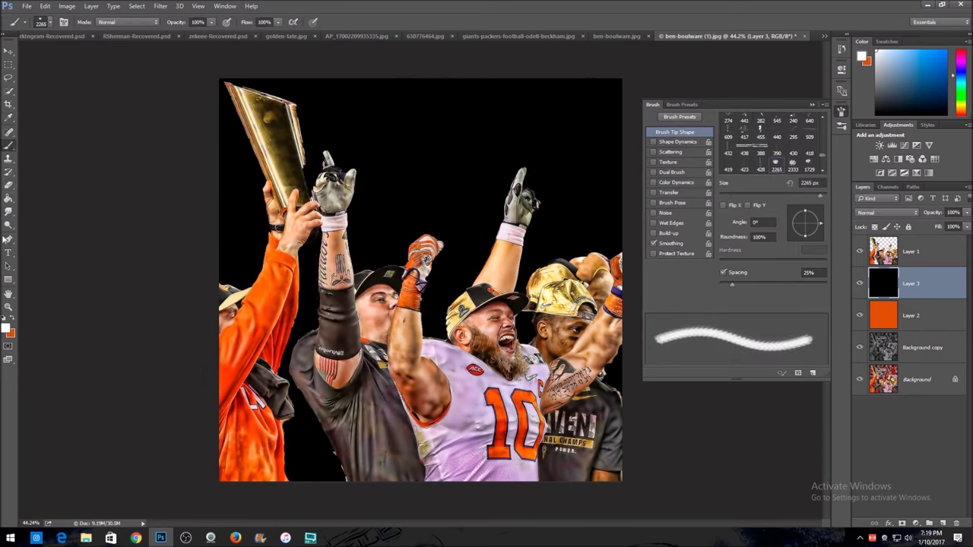
# - Set a soft round eraser with 0% hardness to 2038 px and erase the middle of the black layer to leave a dark vignette
pyautogui.click(10, 184)
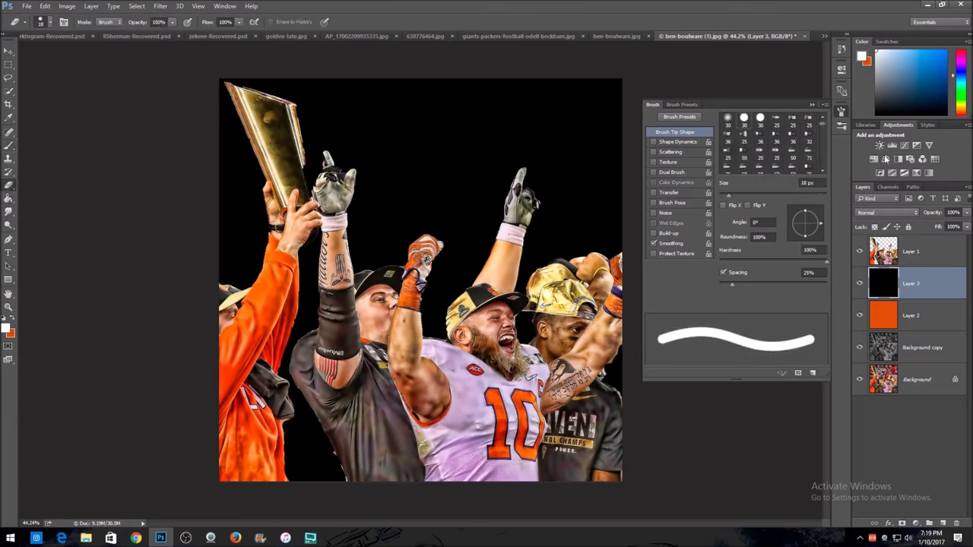
pyautogui.click(729, 120)
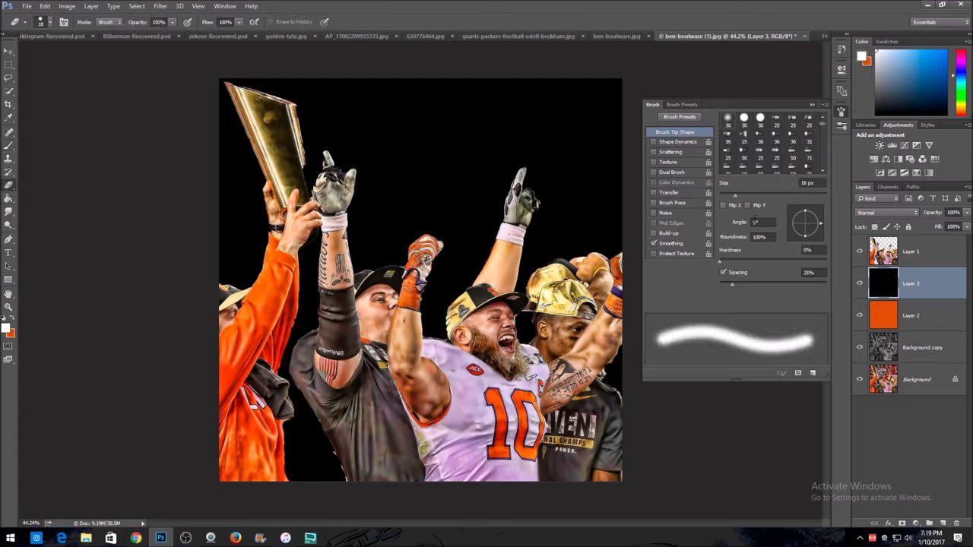
pyautogui.moveTo(765, 186); pyautogui.dragTo(828, 192)
pyautogui.moveTo(769, 194); pyautogui.dragTo(820, 195)
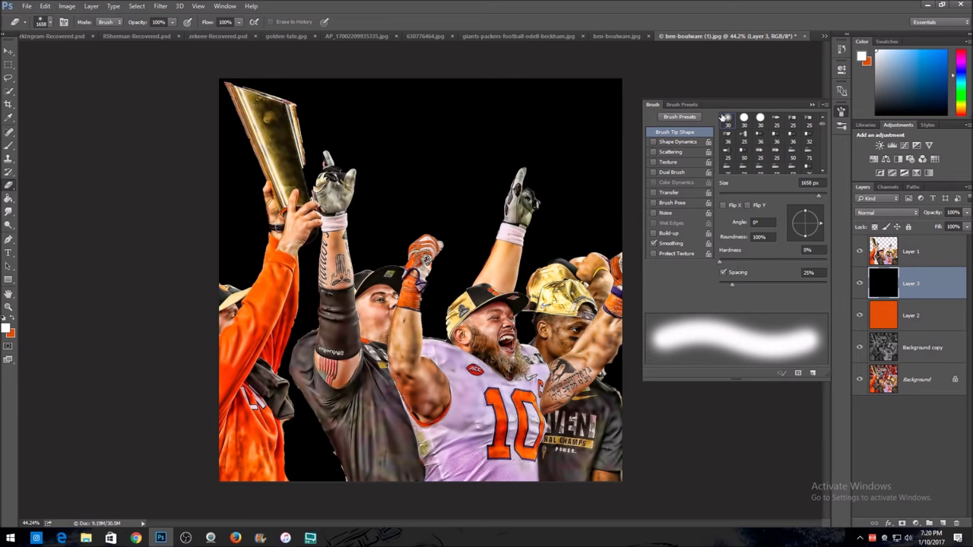
pyautogui.click(818, 195)
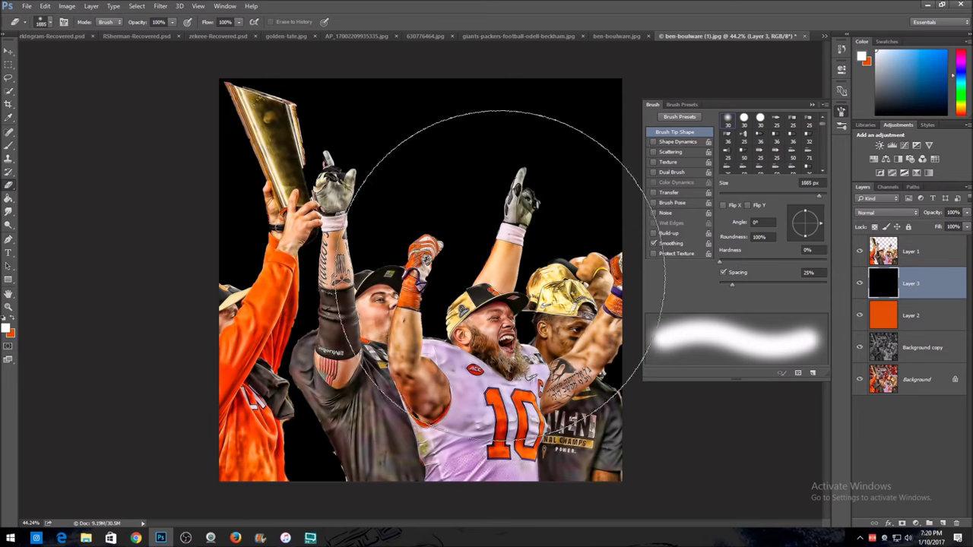
pyautogui.moveTo(758, 187); pyautogui.dragTo(775, 183)
pyautogui.click(477, 291)
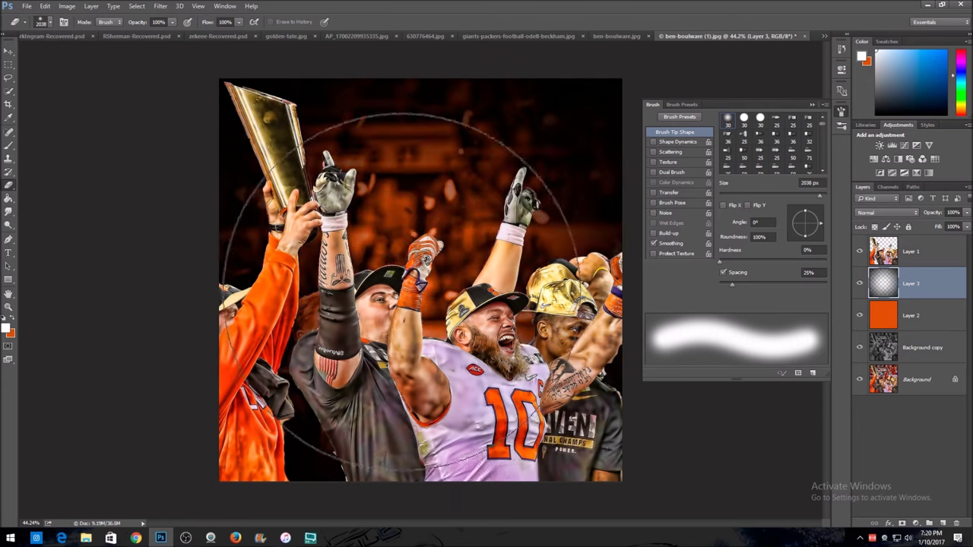
pyautogui.click(415, 274)
pyautogui.click(421, 275)
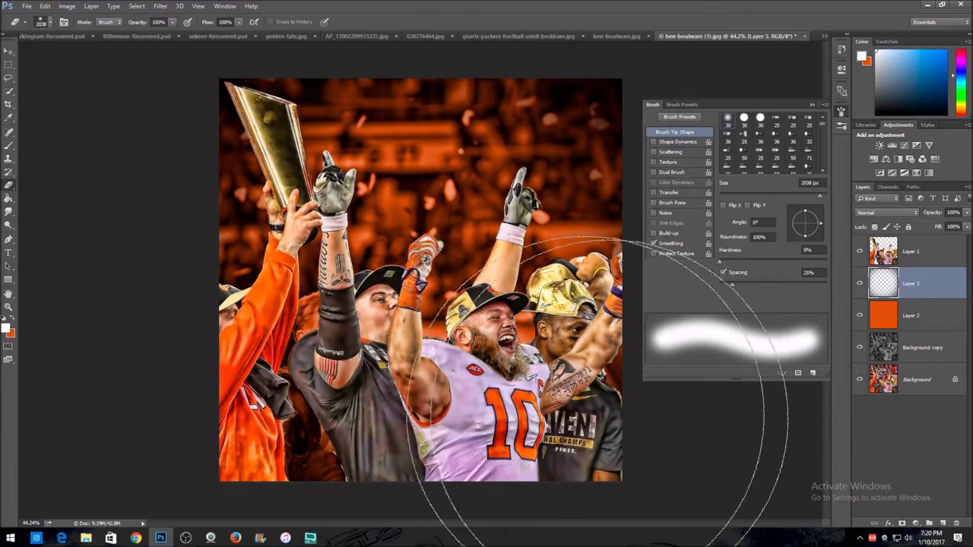
# - Add a new layer above the black vignette layer and choose the 1583 px speckle brush angled at -94°
pyautogui.click(942, 523)
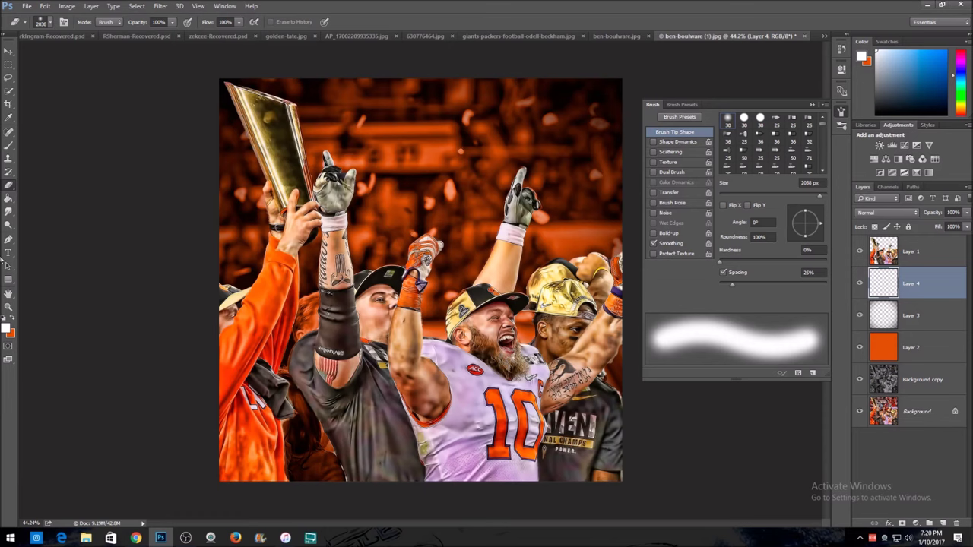
pyautogui.click(7, 146)
pyautogui.click(8, 144)
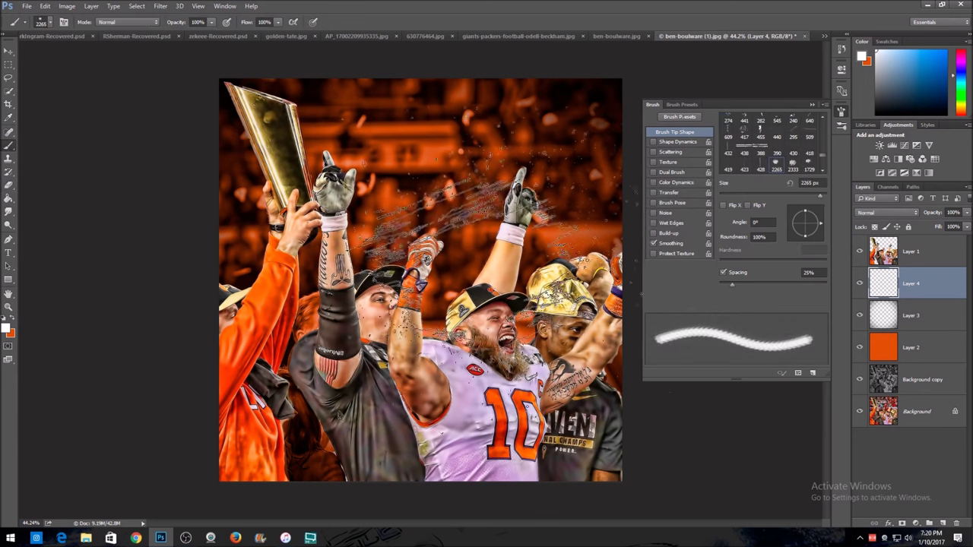
pyautogui.scroll(-3, 757, 164)
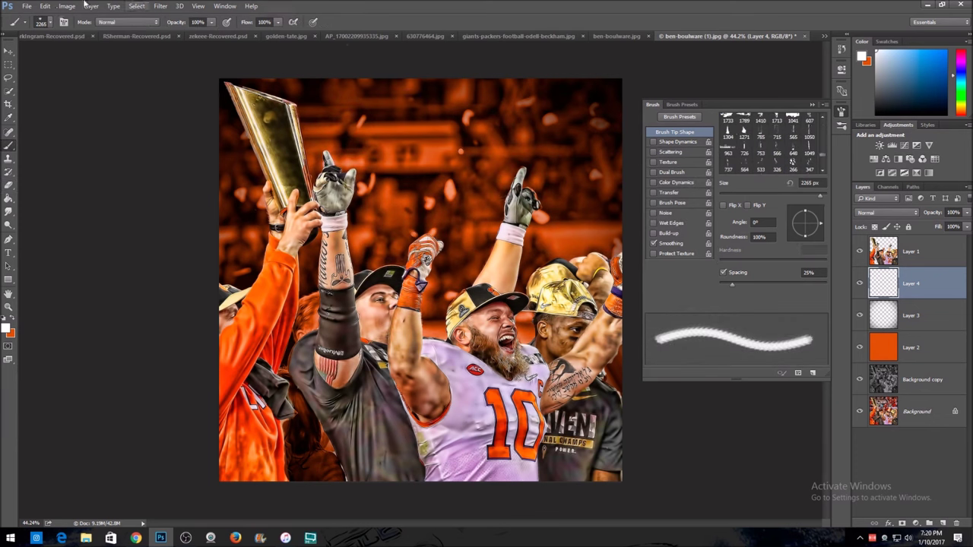
pyautogui.click(50, 23)
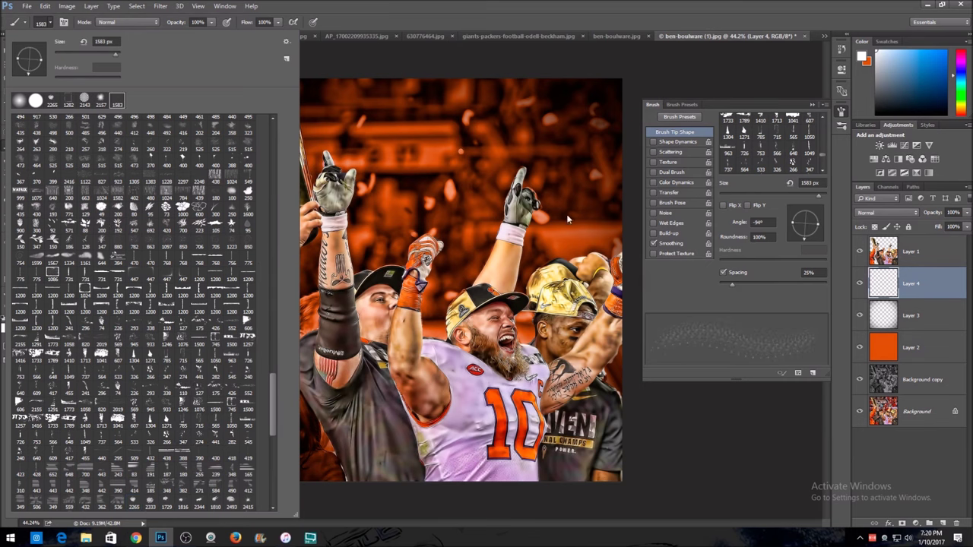
# - Consult the finished ben-boulware.jpg poster and stamp white specks across the orange crowd on the new layer of the working document
pyautogui.click(622, 36)
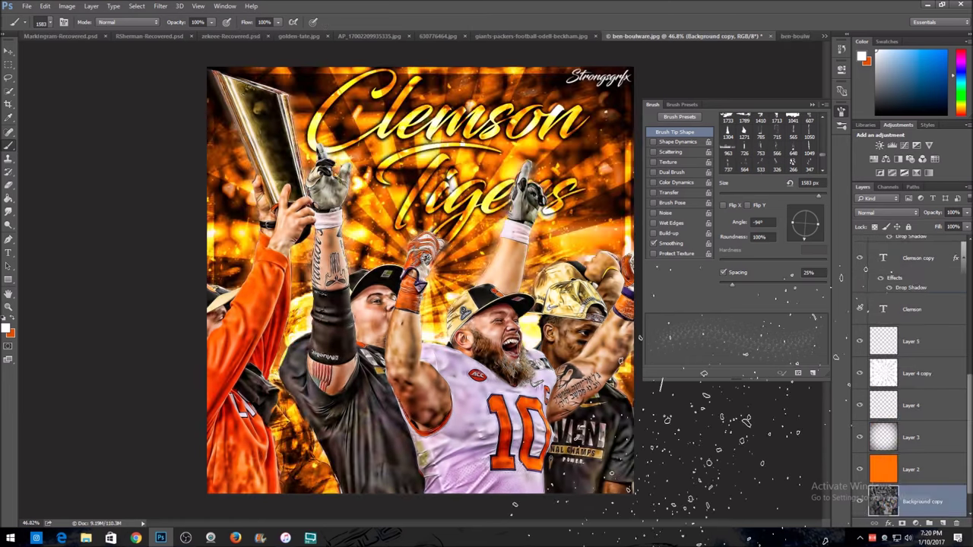
pyautogui.click(794, 36)
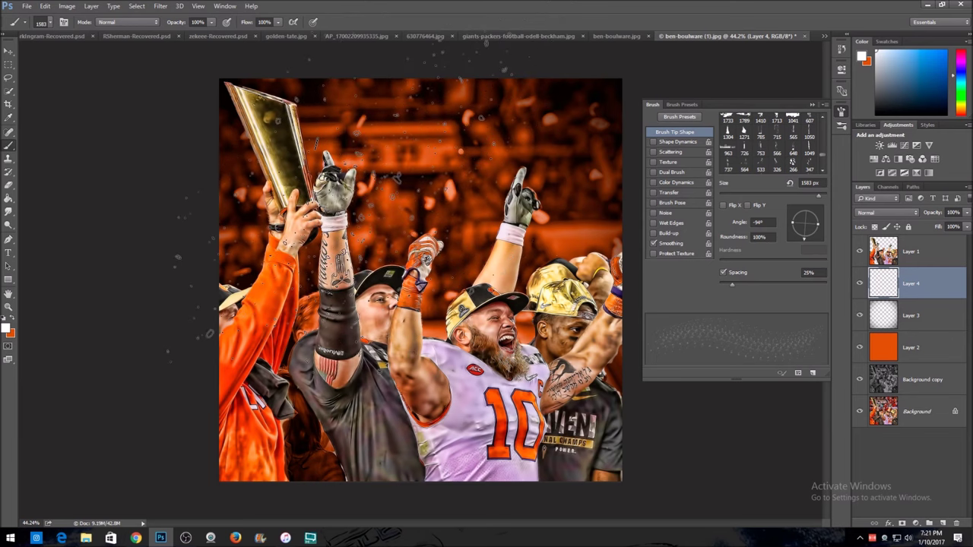
pyautogui.click(343, 198)
pyautogui.click(394, 266)
pyautogui.click(548, 268)
pyautogui.click(266, 199)
pyautogui.click(456, 205)
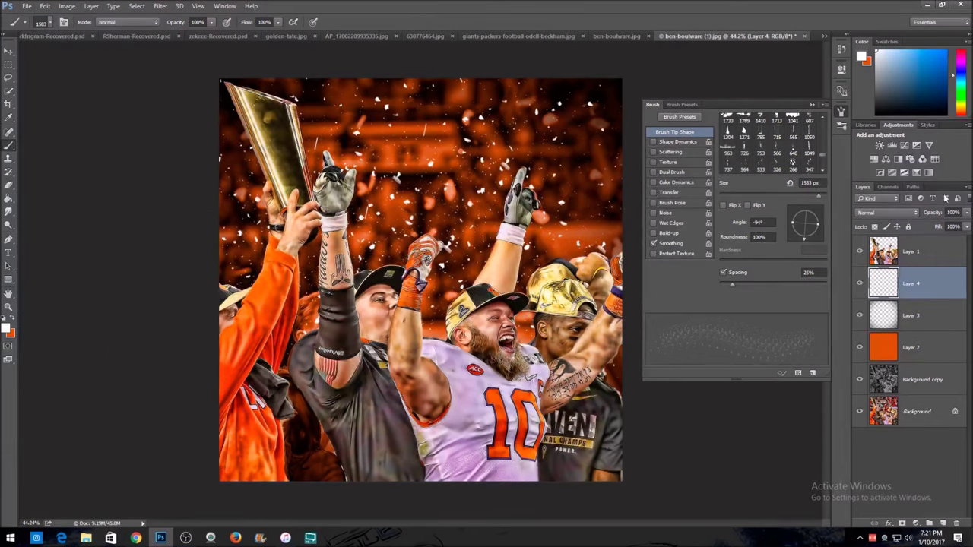
# - Set the white speck layer's blend mode to Overlay and duplicate the layer within the same document
pyautogui.click(884, 213)
pyautogui.click(892, 313)
pyautogui.rightClick(921, 294)
pyautogui.click(806, 107)
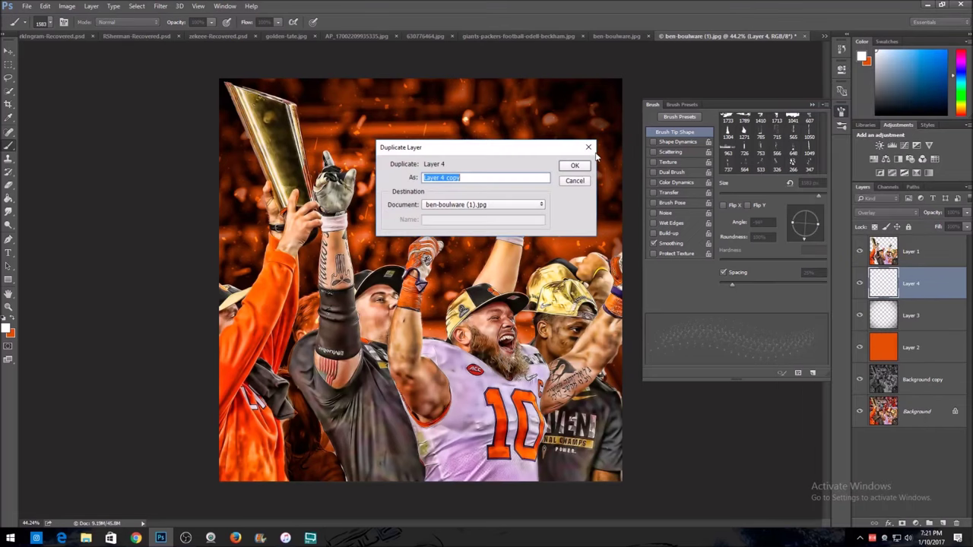
pyautogui.click(575, 166)
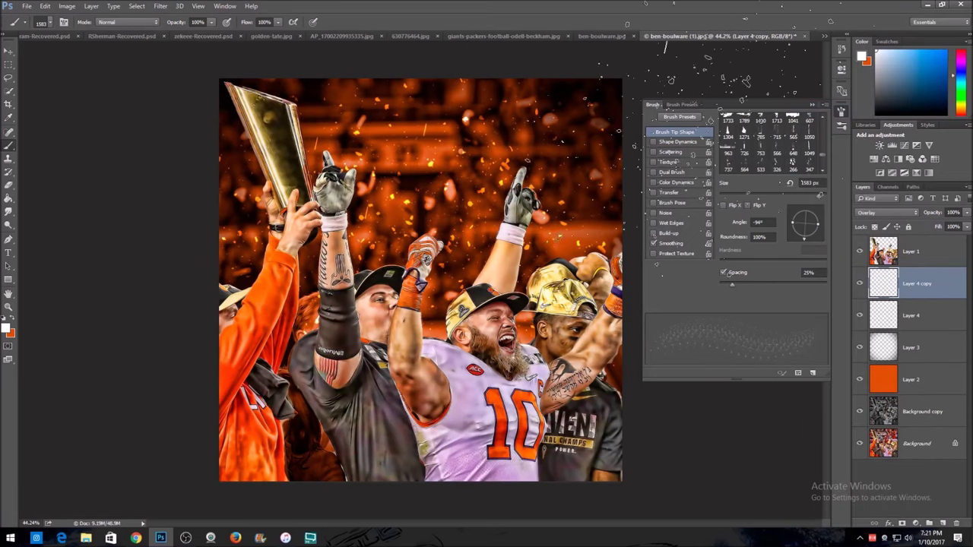
# - Add a new layer above the speck layers and choose the 2143 px sunburst brush
pyautogui.click(943, 523)
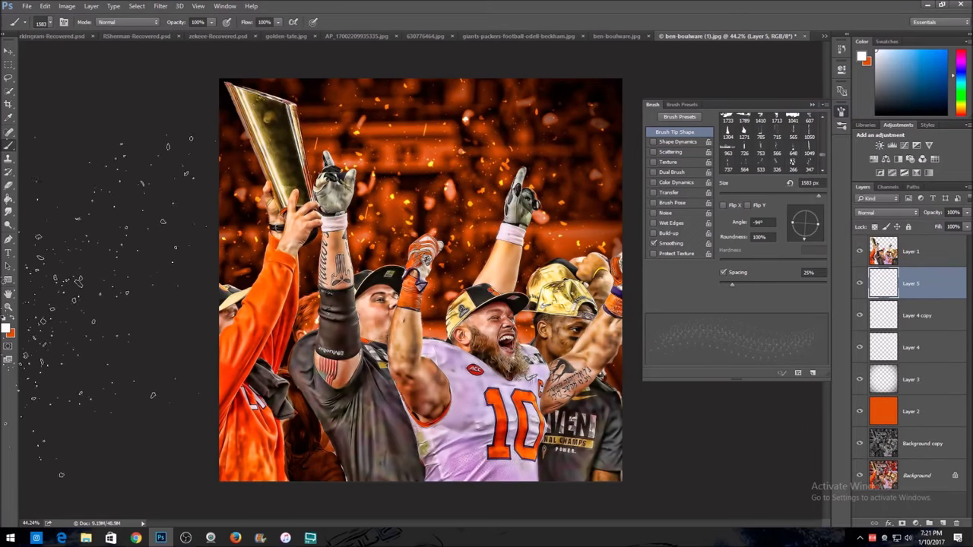
pyautogui.click(50, 23)
pyautogui.click(100, 100)
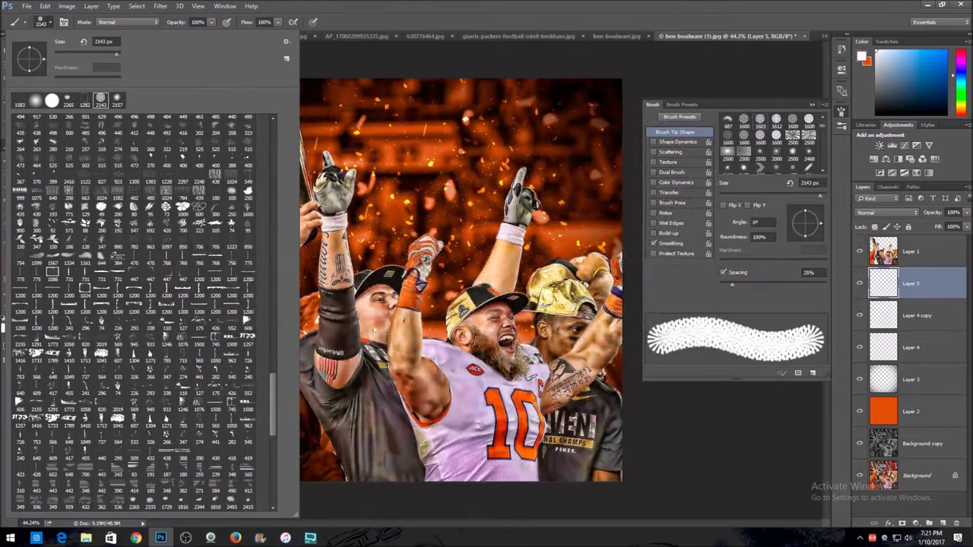
pyautogui.click(752, 183)
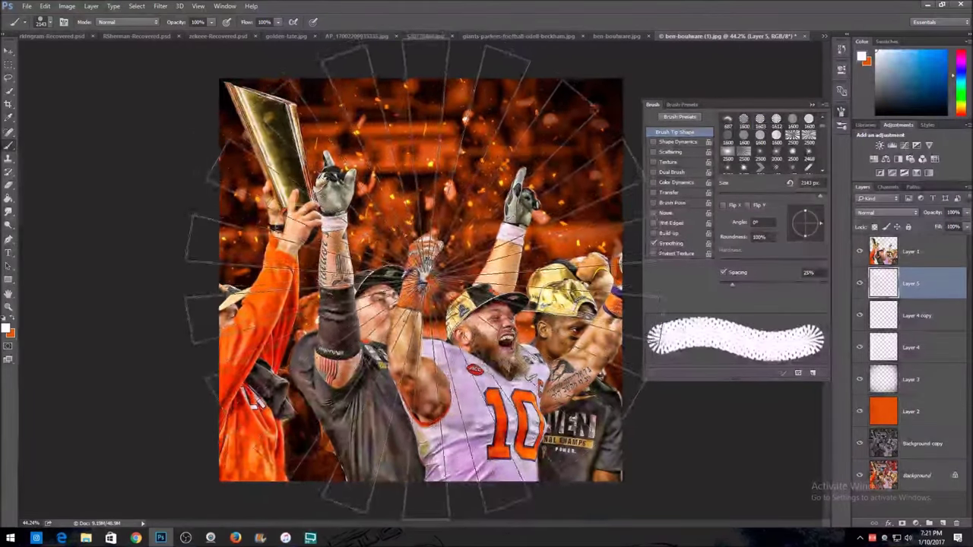
# - Try stamping the white sunburst on the new layer with its blend mode set to Overlay, and undo the attempt
pyautogui.click(424, 259)
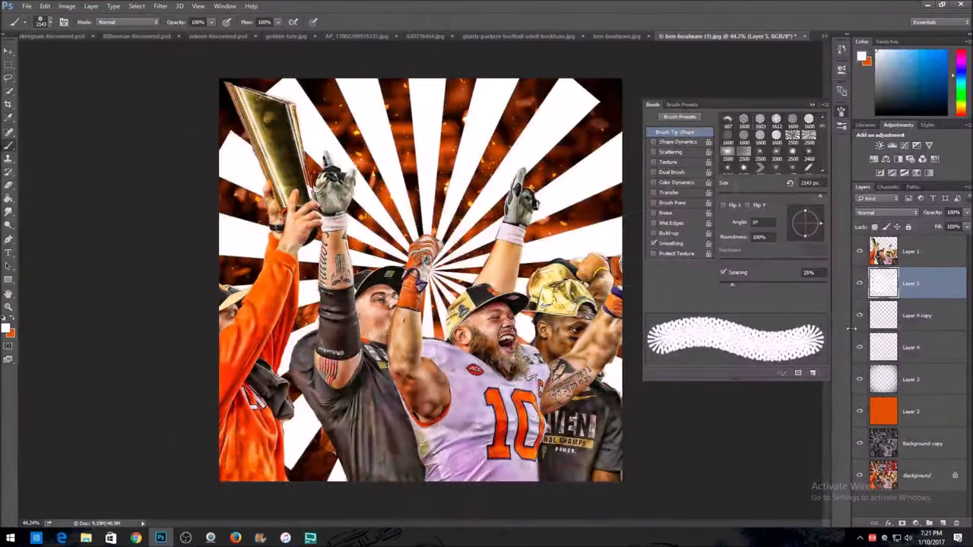
pyautogui.click(894, 215)
pyautogui.click(880, 319)
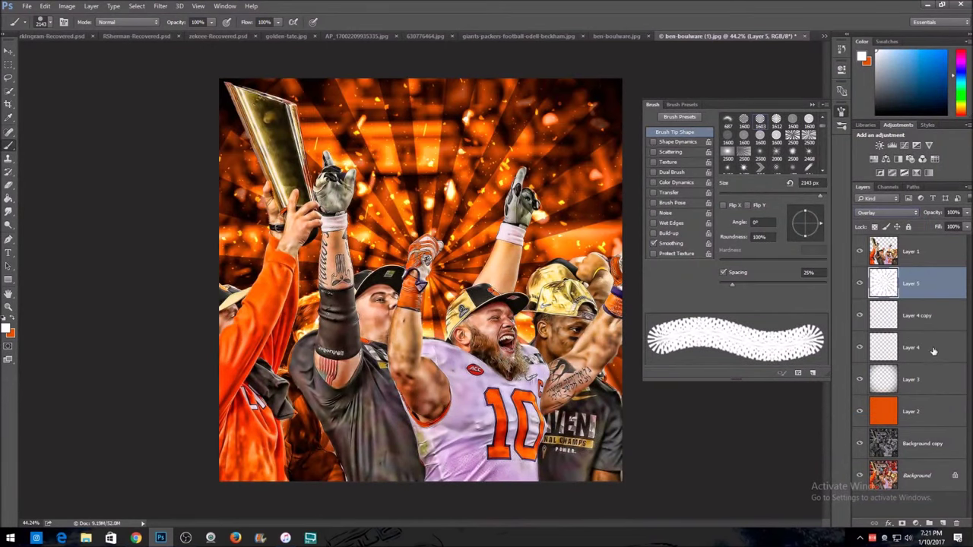
pyautogui.hotkey('ctrl', 'alt', 'z')
pyautogui.hotkey('ctrl', 'alt', 'z')
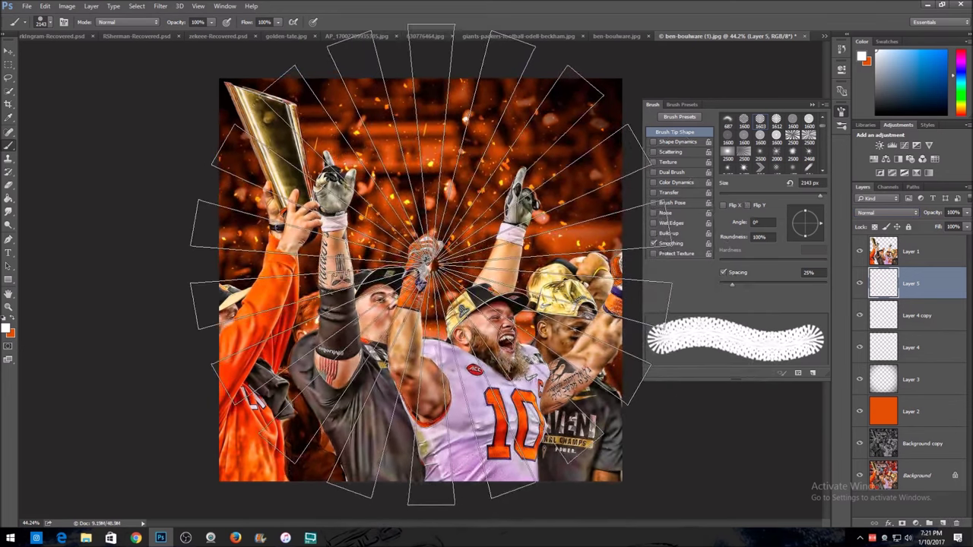
# - Stamp the white sunburst centred on the raised orange-gloved hand and nudge it into place
pyautogui.click(431, 262)
pyautogui.click(8, 51)
pyautogui.moveTo(491, 224); pyautogui.dragTo(492, 223)
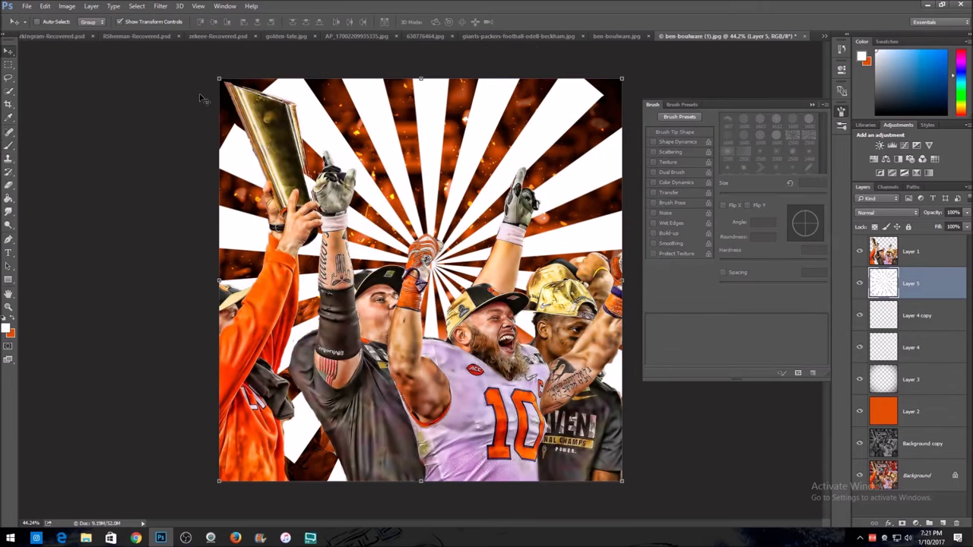
# - Enlarge the sunburst to 103.52% past the canvas's upper-left corner and set its blend mode to Overlay
pyautogui.click(219, 79)
pyautogui.moveTo(219, 79); pyautogui.dragTo(204, 65)
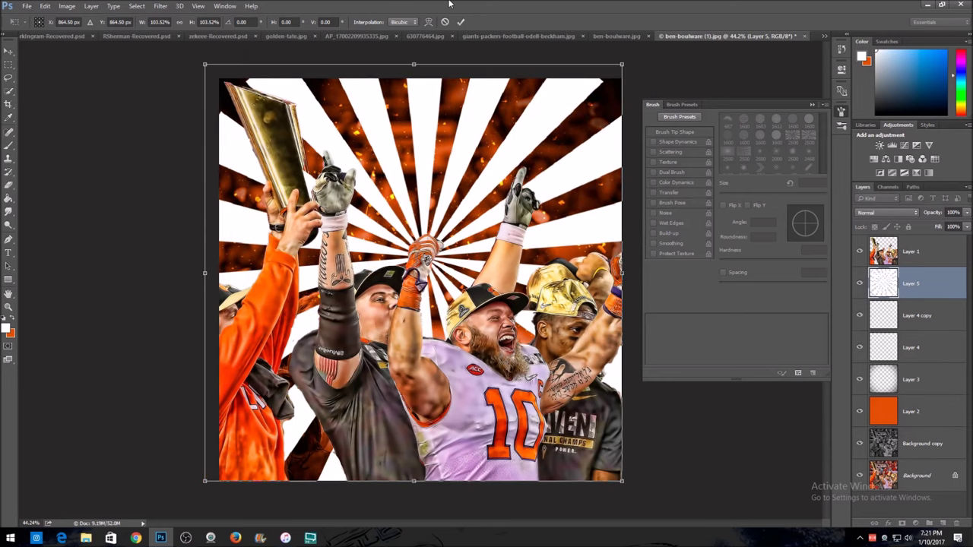
pyautogui.press('Return')
pyautogui.click(886, 212)
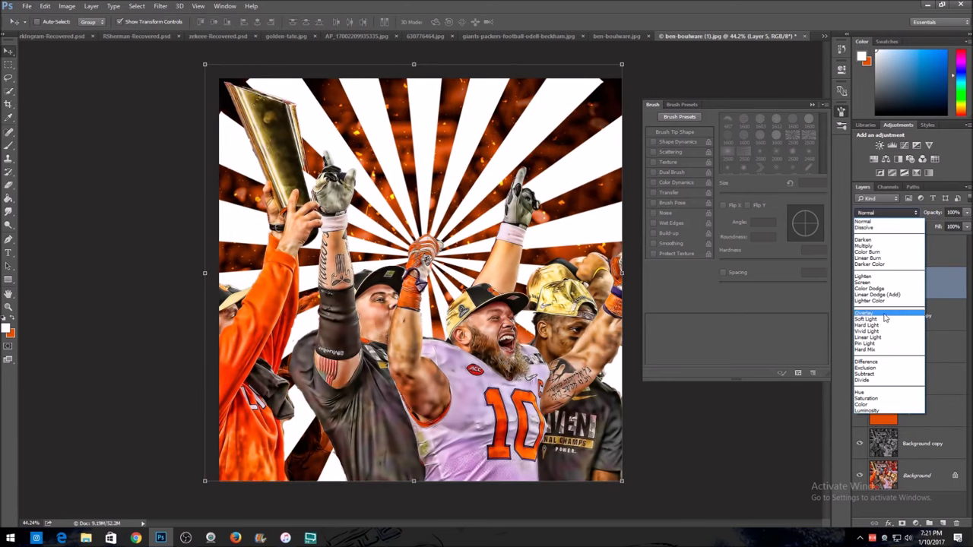
pyautogui.click(870, 320)
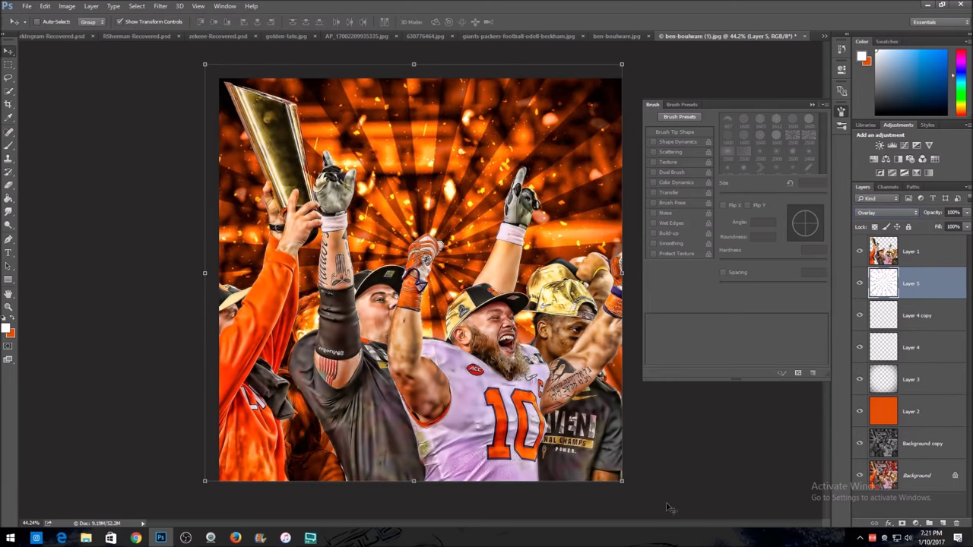
# - Add a new layer above the sunburst and choose the 2265 px splatter brush
pyautogui.click(943, 523)
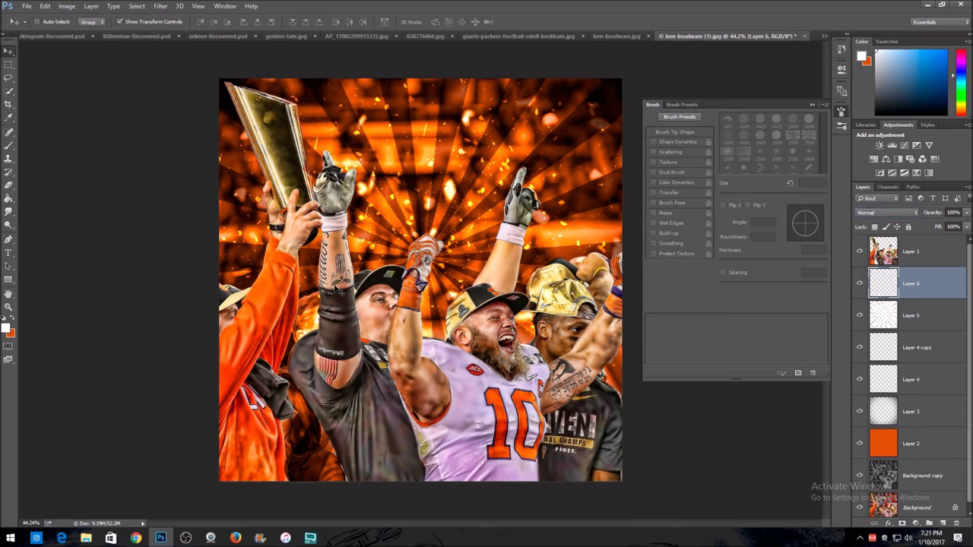
pyautogui.click(8, 145)
pyautogui.click(51, 23)
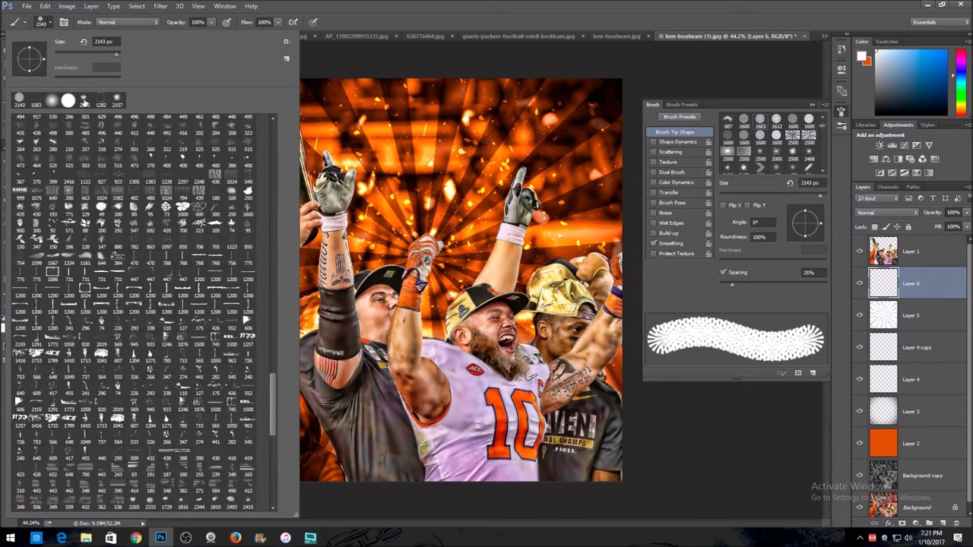
pyautogui.click(84, 102)
# - Stamp white splatter texture across the whole background behind the players and set the layer's blend mode to Overlay
pyautogui.click(521, 319)
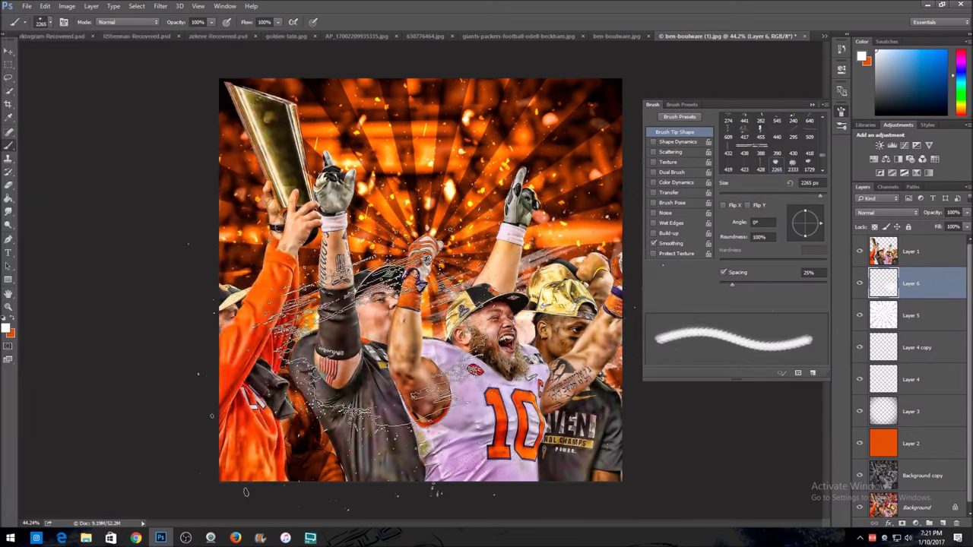
pyautogui.click(258, 371)
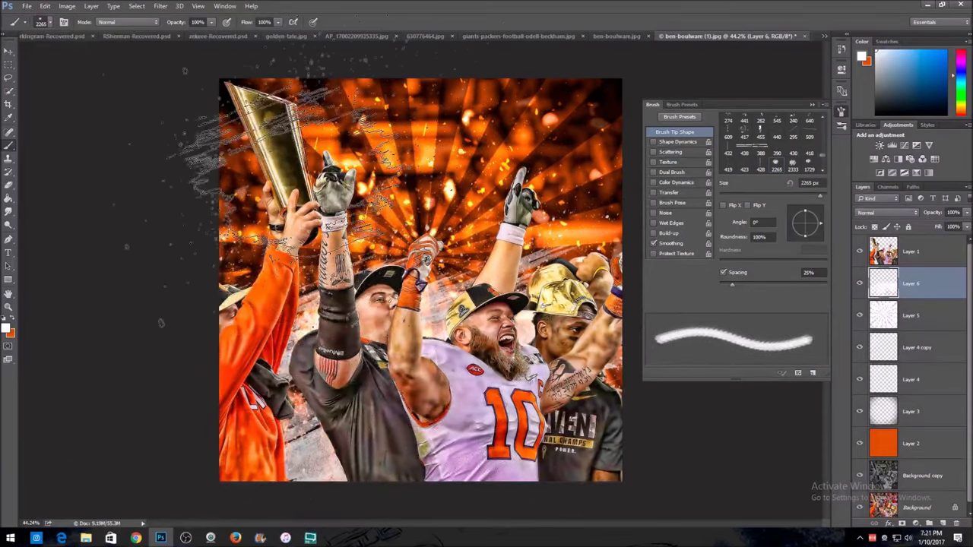
pyautogui.click(277, 186)
pyautogui.click(544, 175)
pyautogui.click(403, 262)
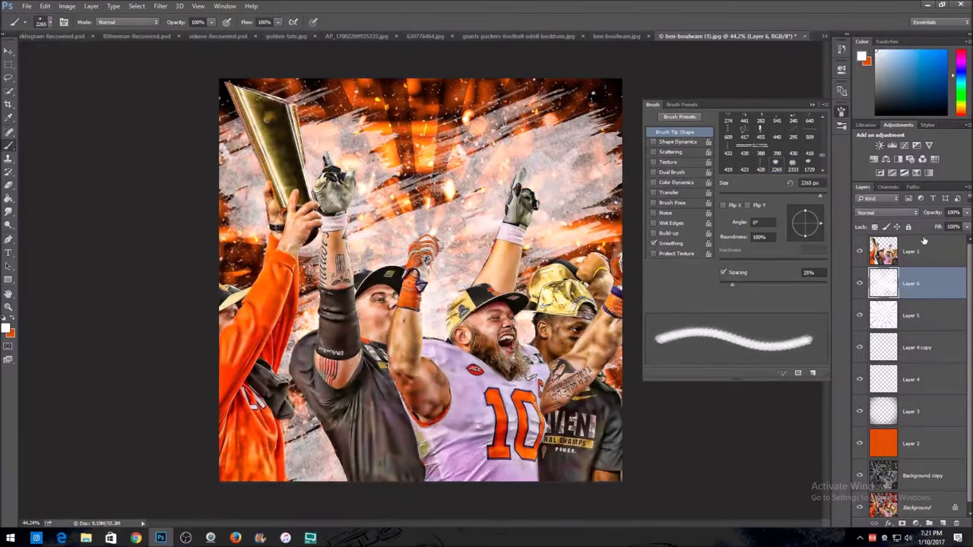
pyautogui.click(886, 213)
pyautogui.click(885, 308)
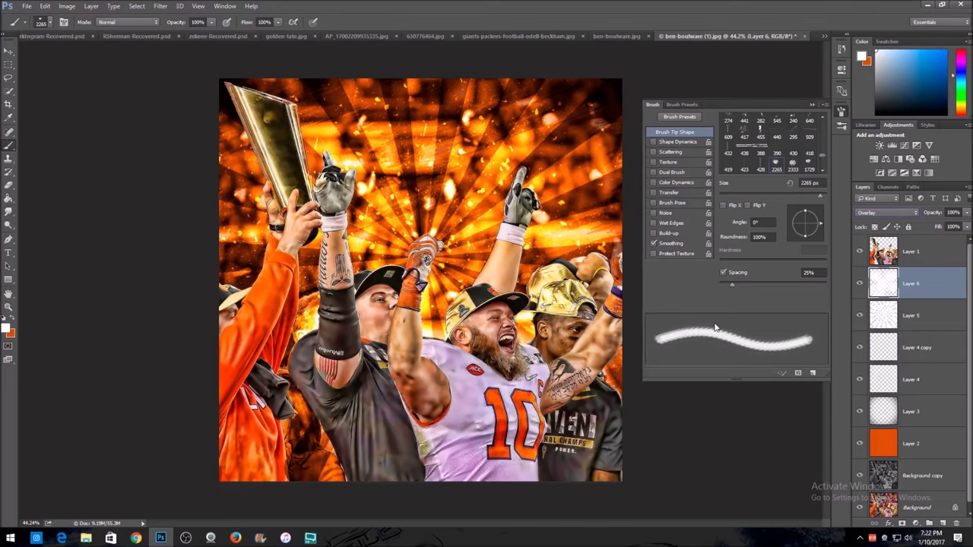
# - Examine the layers of the finished ben-boulware.jpg poster, toggling individual layers' visibility, and return to the working document
pyautogui.click(637, 35)
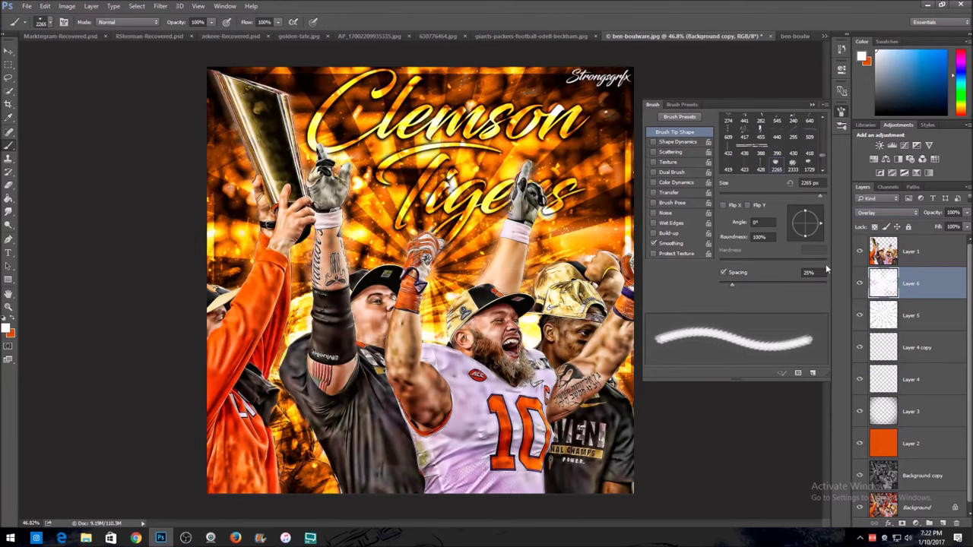
pyautogui.scroll(-1, 907, 447)
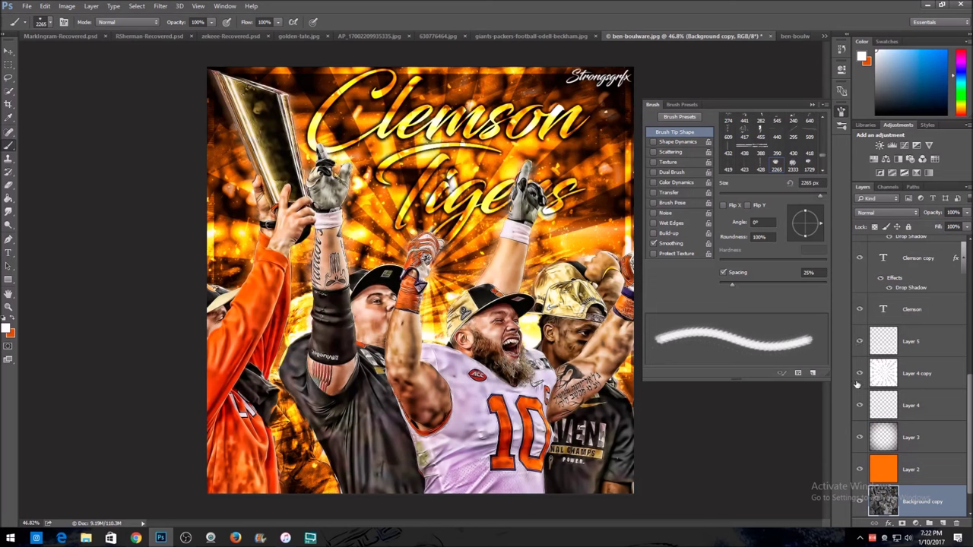
pyautogui.scroll(5, 859, 403)
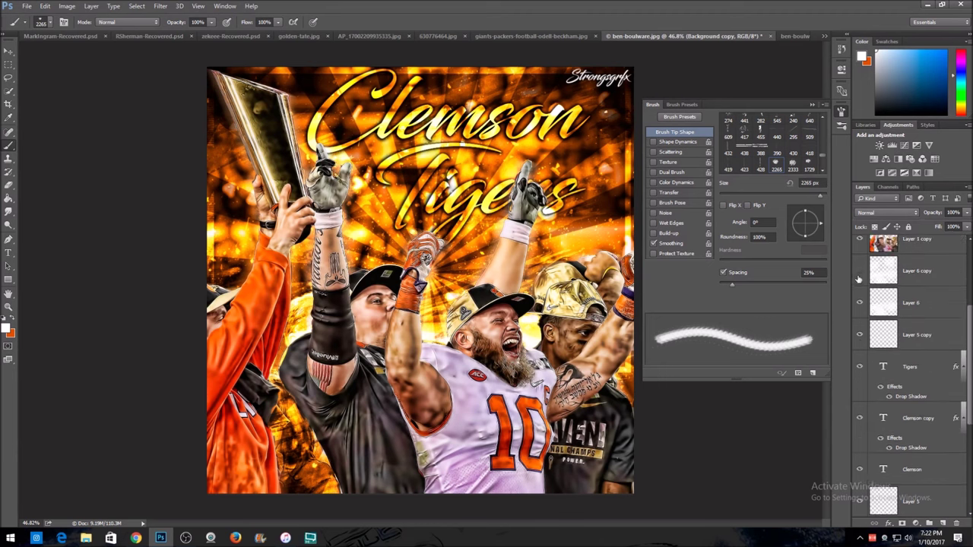
pyautogui.click(858, 279)
pyautogui.click(858, 278)
pyautogui.scroll(1, 858, 279)
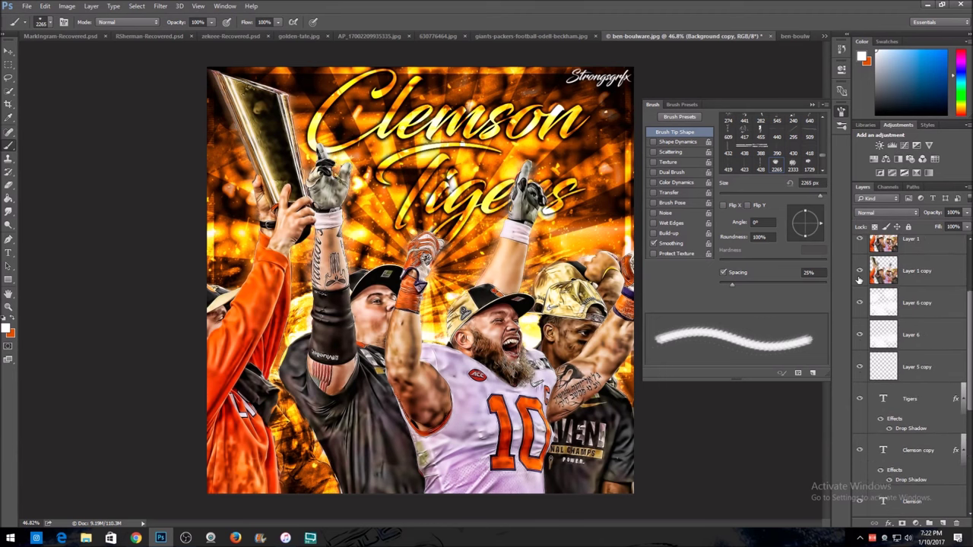
pyautogui.click(856, 362)
pyautogui.click(856, 362)
pyautogui.click(784, 35)
# - Try a duplicate of the splatter layer and delete the duplicate
pyautogui.rightClick(936, 286)
pyautogui.click(829, 110)
pyautogui.click(574, 165)
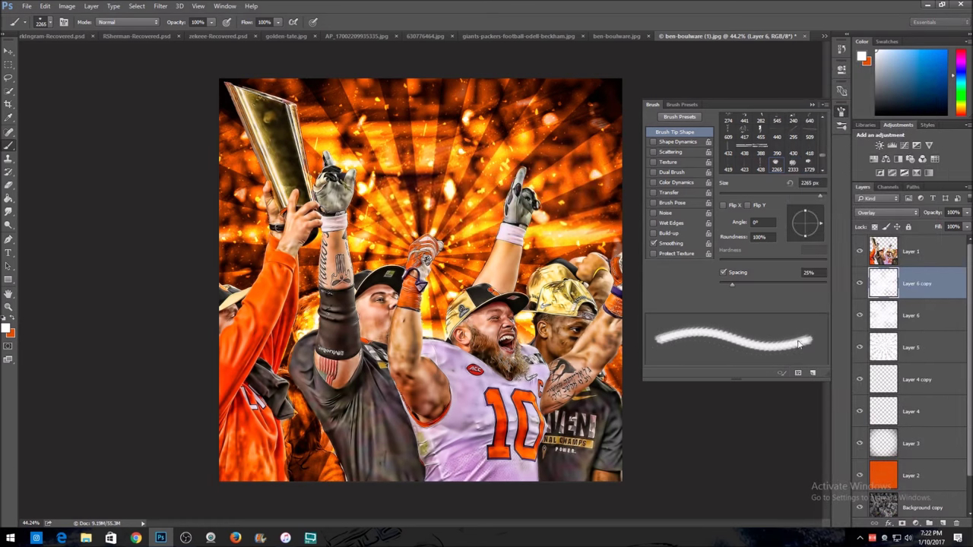
pyautogui.click(956, 524)
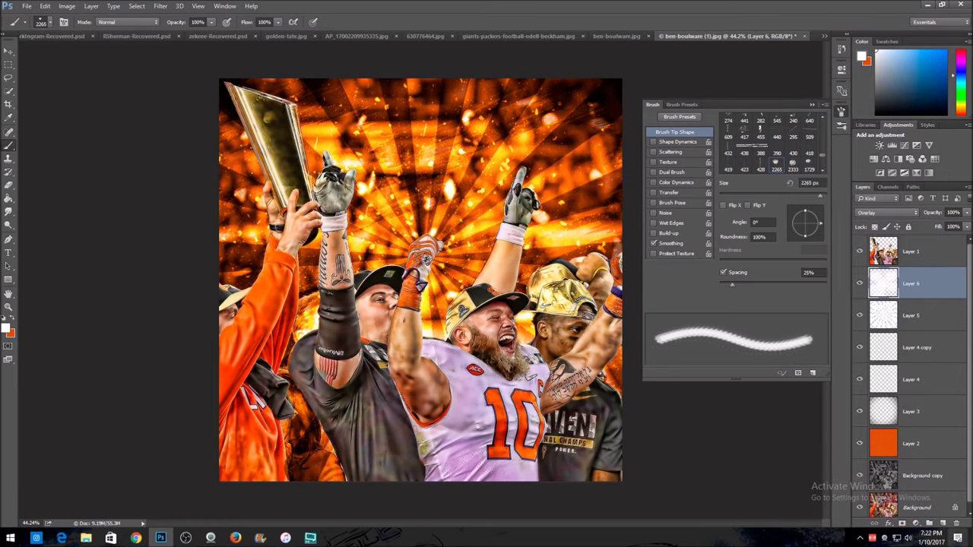
# - Add a new layer above the splatter layer and choose the 1282 px rectangular frame brush, resized to 1706 px
pyautogui.click(943, 524)
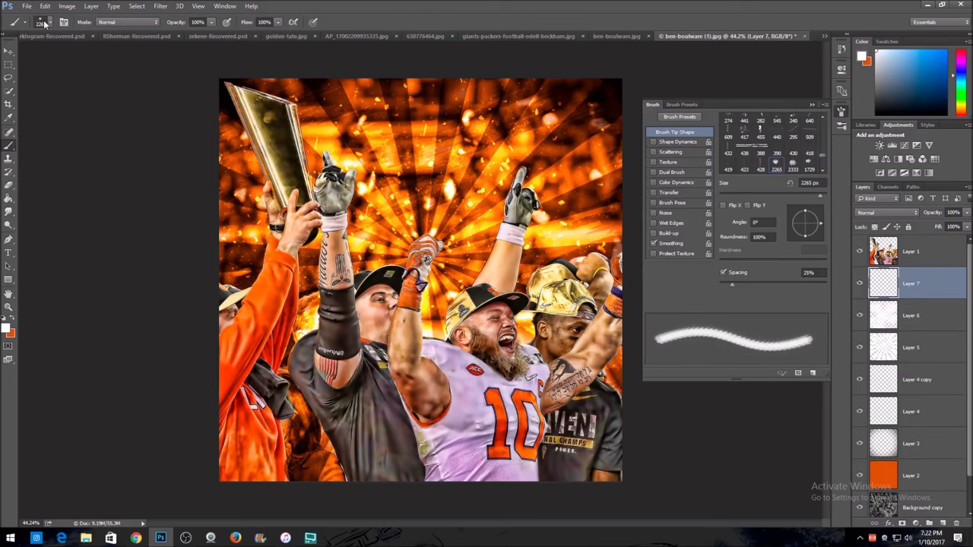
pyautogui.click(51, 23)
pyautogui.click(101, 101)
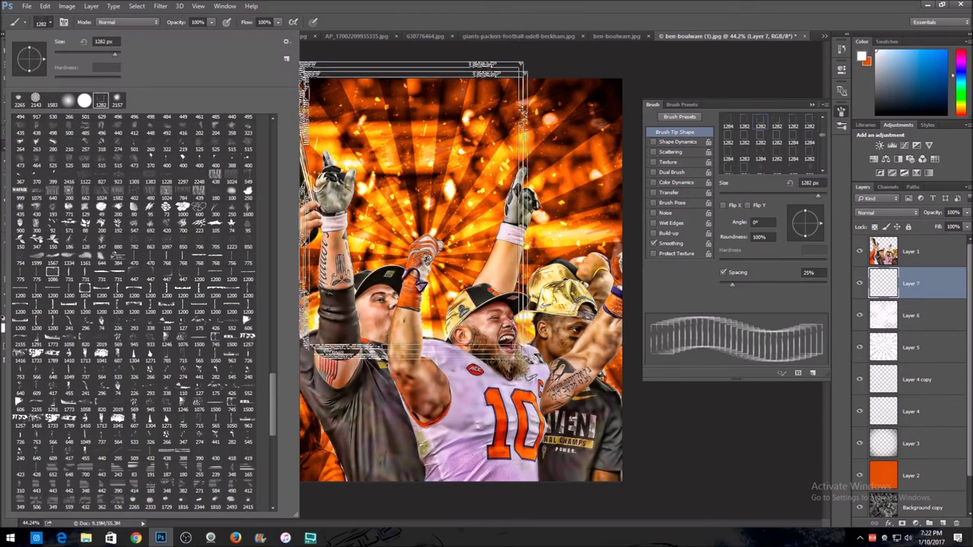
pyautogui.moveTo(756, 183); pyautogui.dragTo(838, 204)
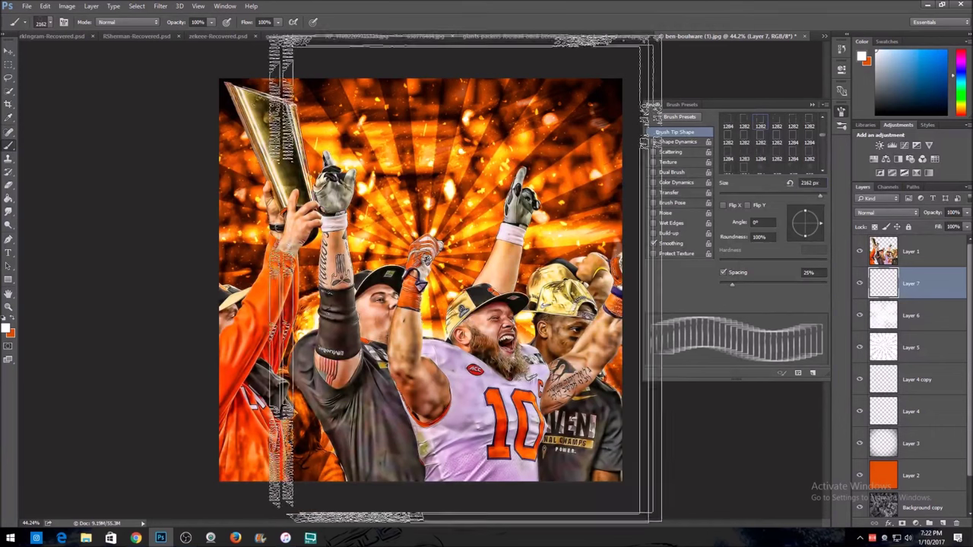
pyautogui.moveTo(764, 186); pyautogui.dragTo(754, 186)
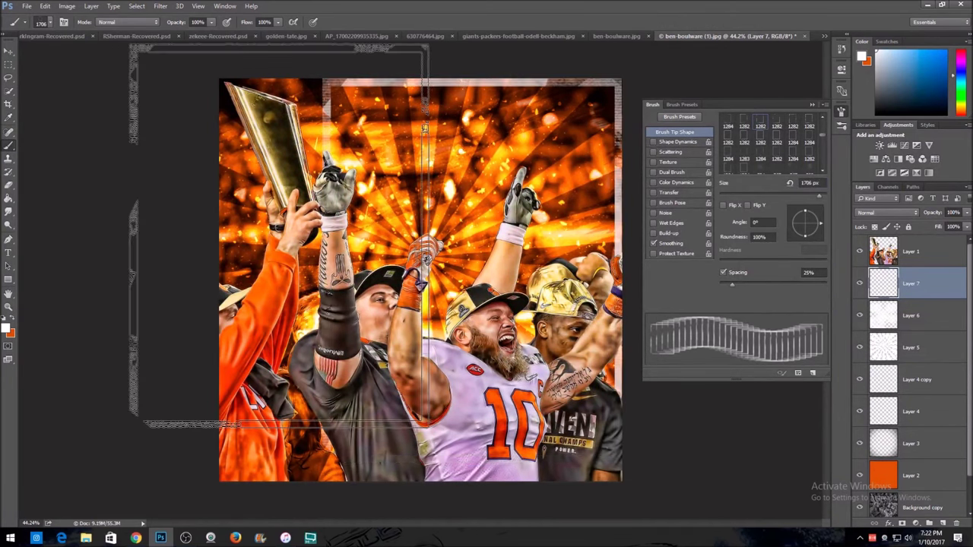
# - Stamp overlapping white frames around the edges of the background and set the frame layer's blend mode to Overlay
pyautogui.click(359, 270)
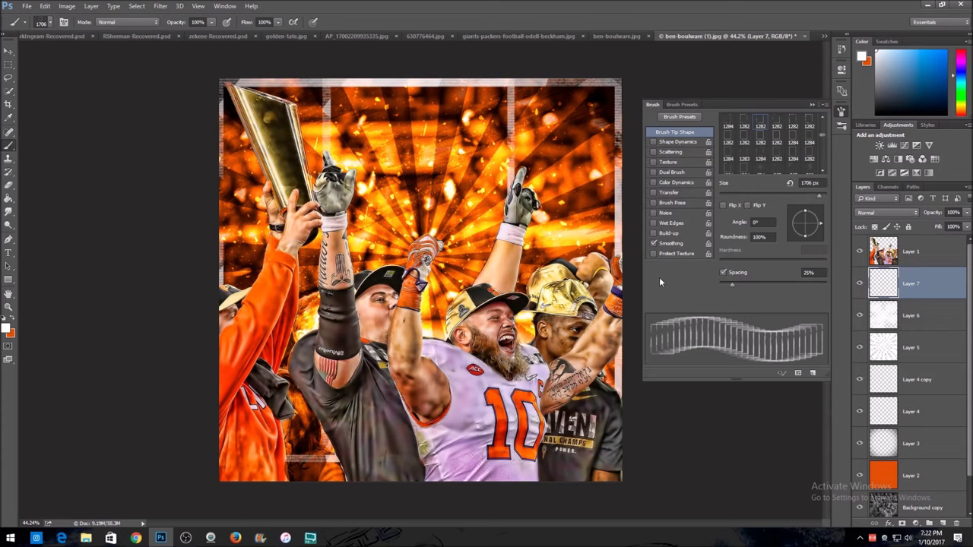
pyautogui.click(867, 213)
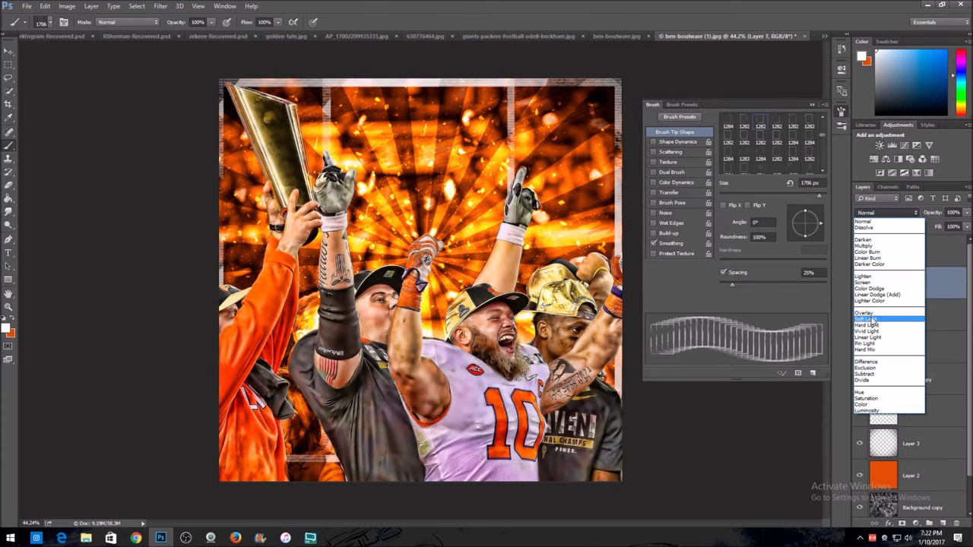
pyautogui.click(872, 318)
# - Duplicate the frame layer twice to strengthen the glowing border
pyautogui.rightClick(883, 302)
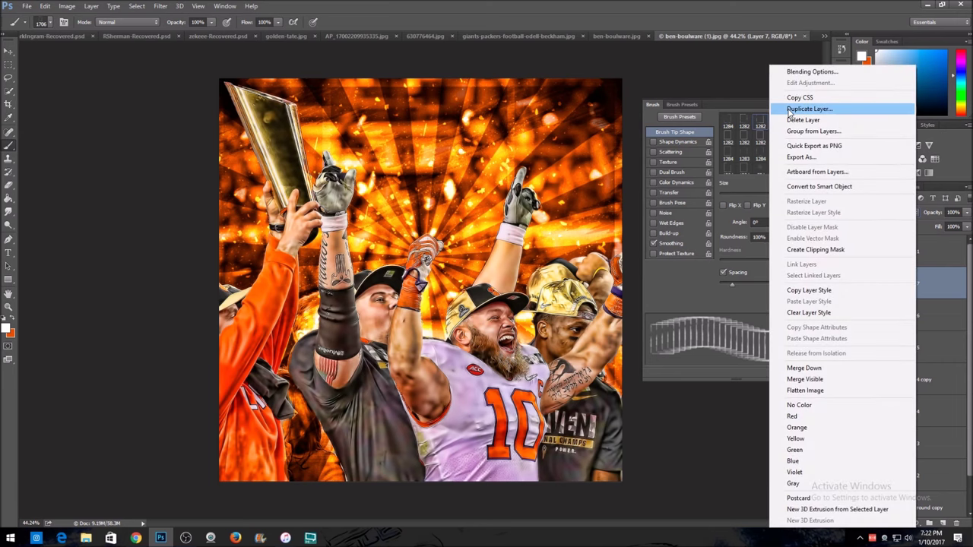
pyautogui.click(821, 108)
pyautogui.click(575, 166)
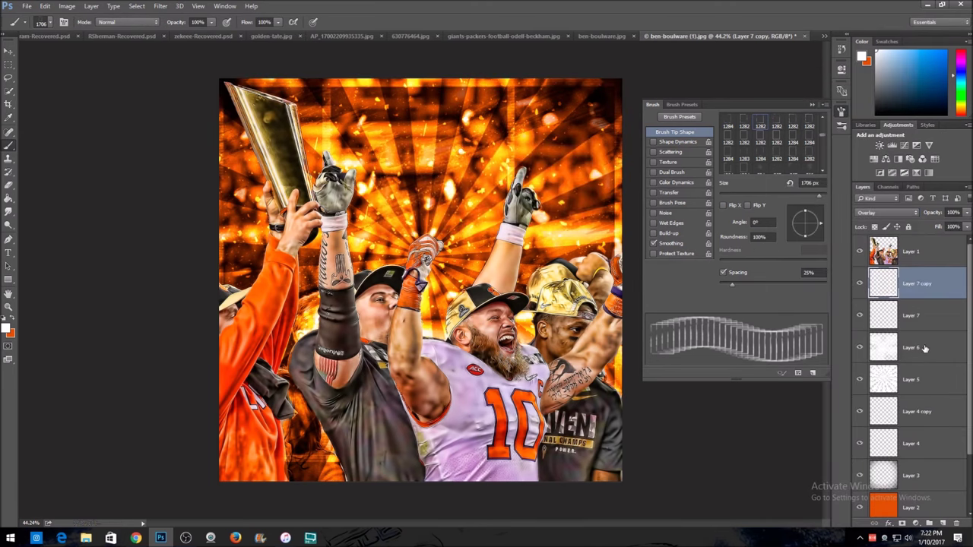
pyautogui.rightClick(919, 285)
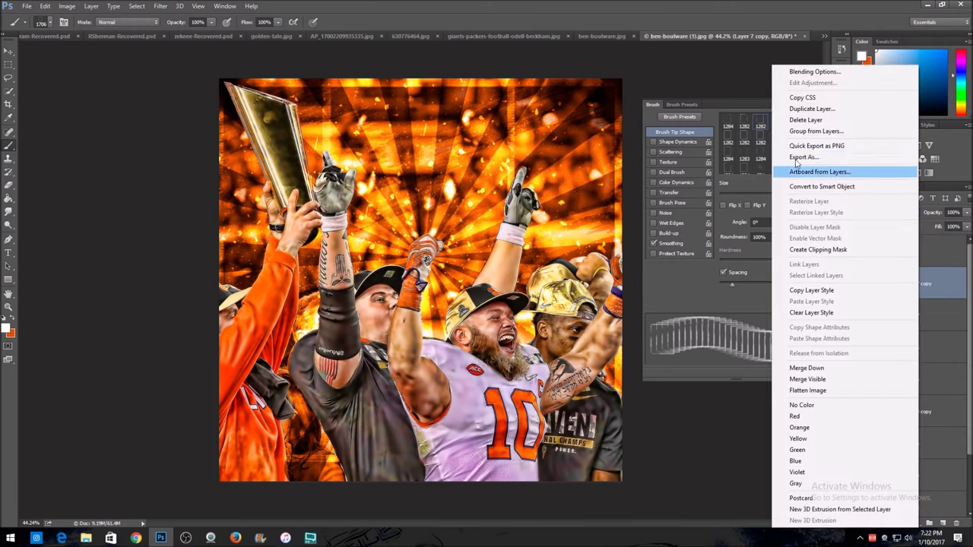
pyautogui.click(817, 106)
pyautogui.press('Return')
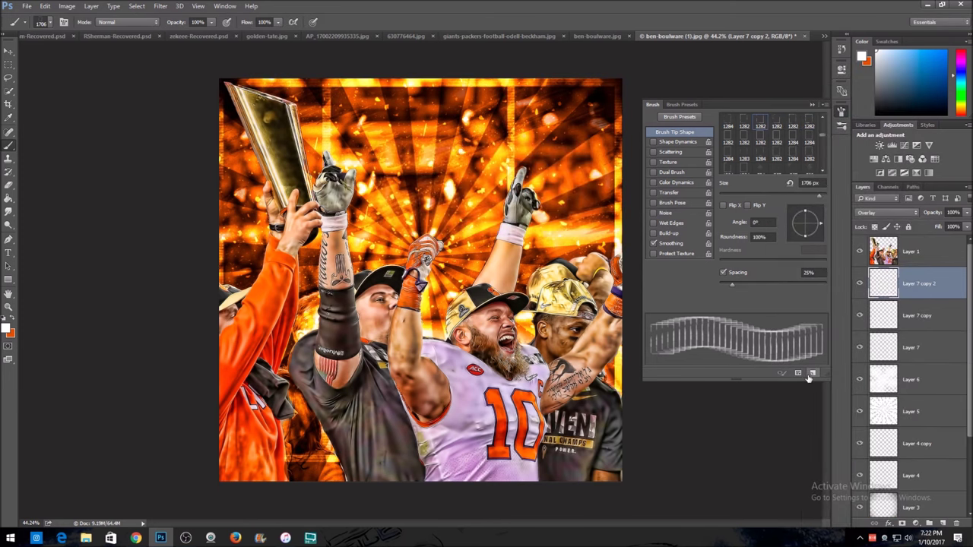
# - Erase the vertical frame lines crossing the background on the frame layer copies with a 206 px hard round eraser
pyautogui.click(9, 185)
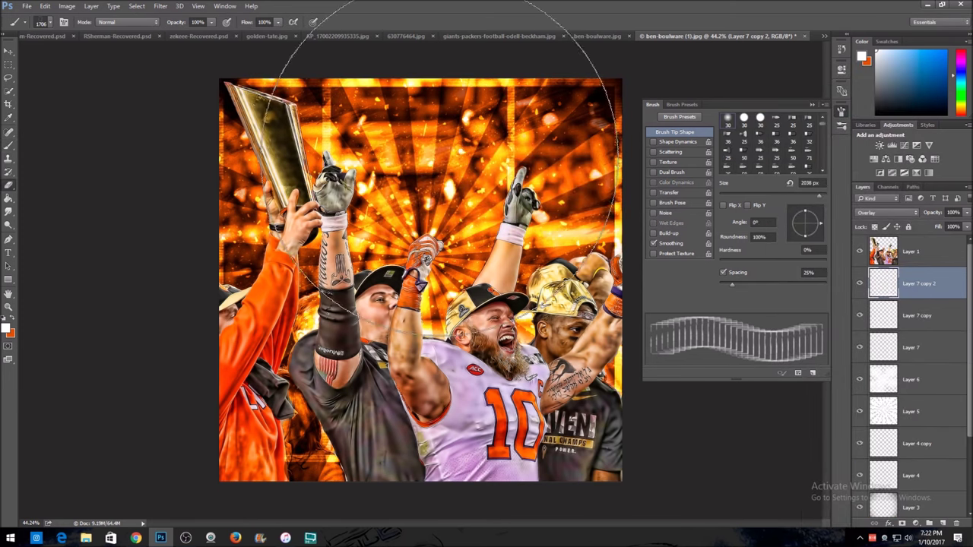
pyautogui.click(743, 119)
pyautogui.moveTo(748, 195)
pyautogui.mouseDown()
pyautogui.moveTo(825, 196)
pyautogui.moveTo(801, 196)
pyautogui.mouseUp()
pyautogui.moveTo(508, 110); pyautogui.dragTo(502, 319)
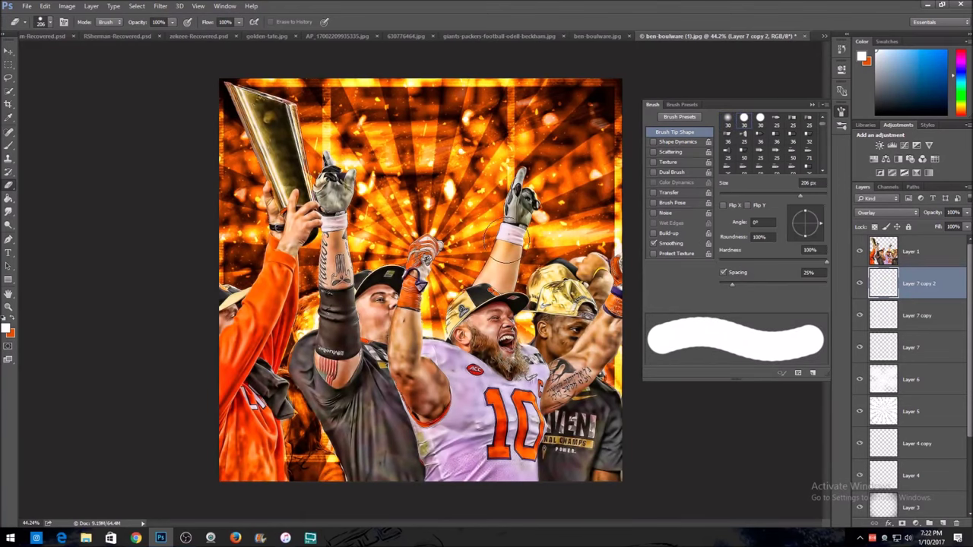
pyautogui.moveTo(518, 133); pyautogui.dragTo(523, 114)
pyautogui.click(876, 312)
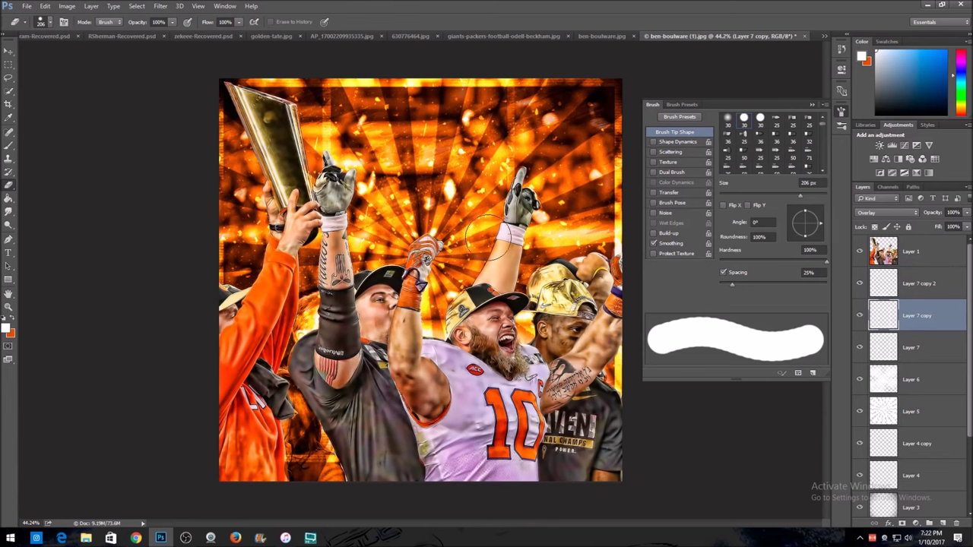
pyautogui.click(324, 110)
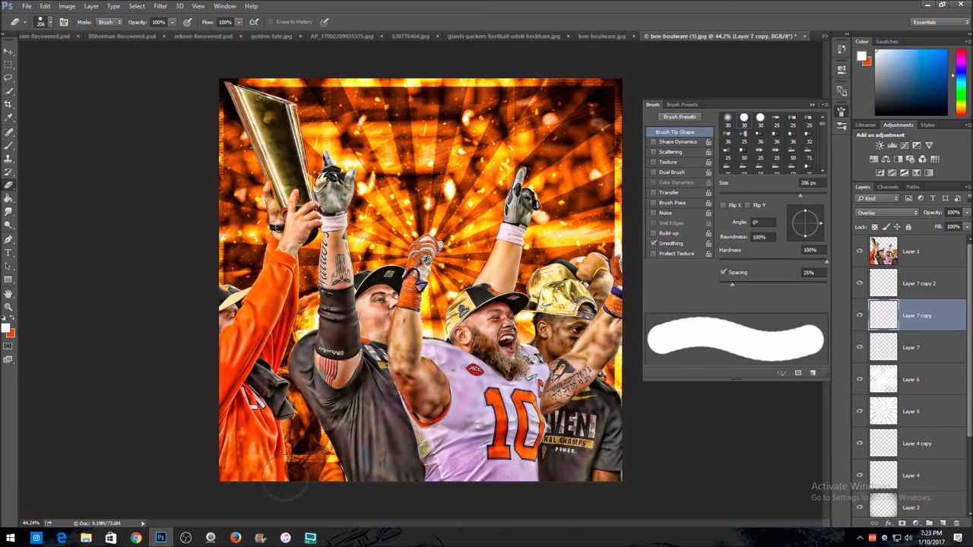
pyautogui.hotkey('alt', '[')
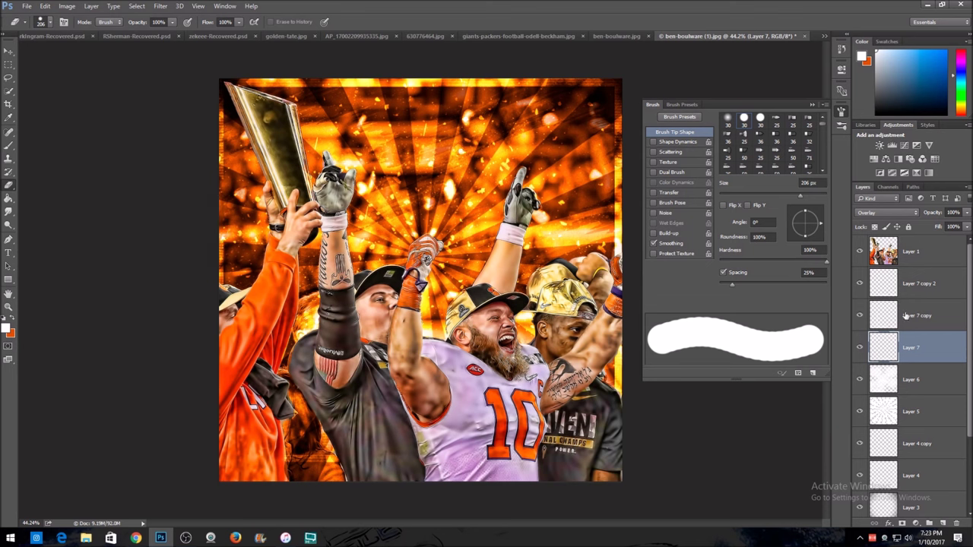
# - Add the text "Clemson" in white 72 pt Blacksword Regular above the topmost frame layer copy, behind the players
pyautogui.click(883, 286)
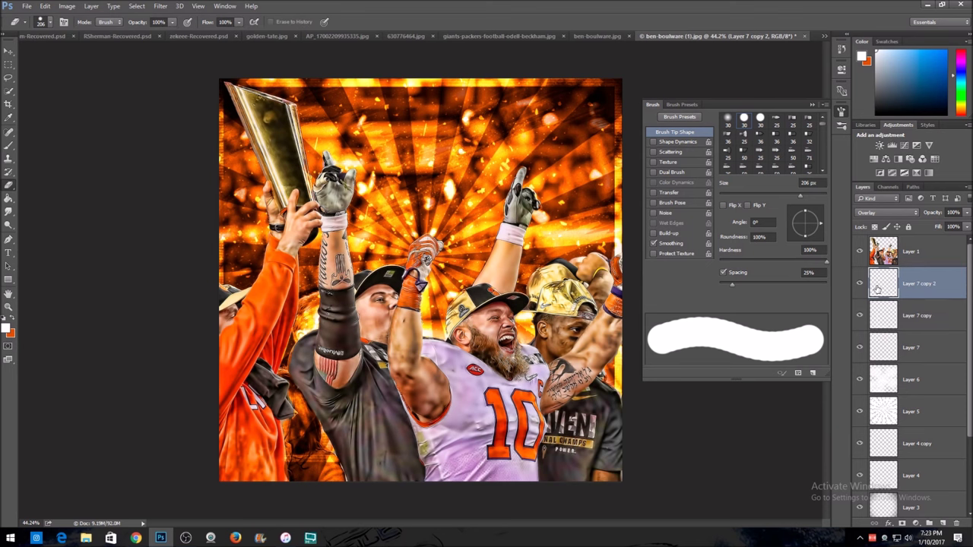
pyautogui.click(8, 253)
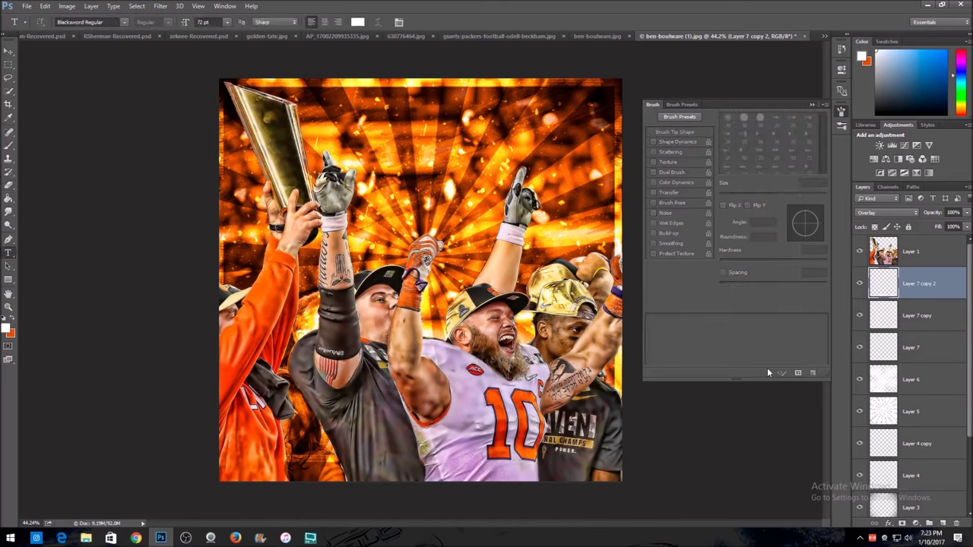
pyautogui.moveTo(289, 299); pyautogui.dragTo(472, 390)
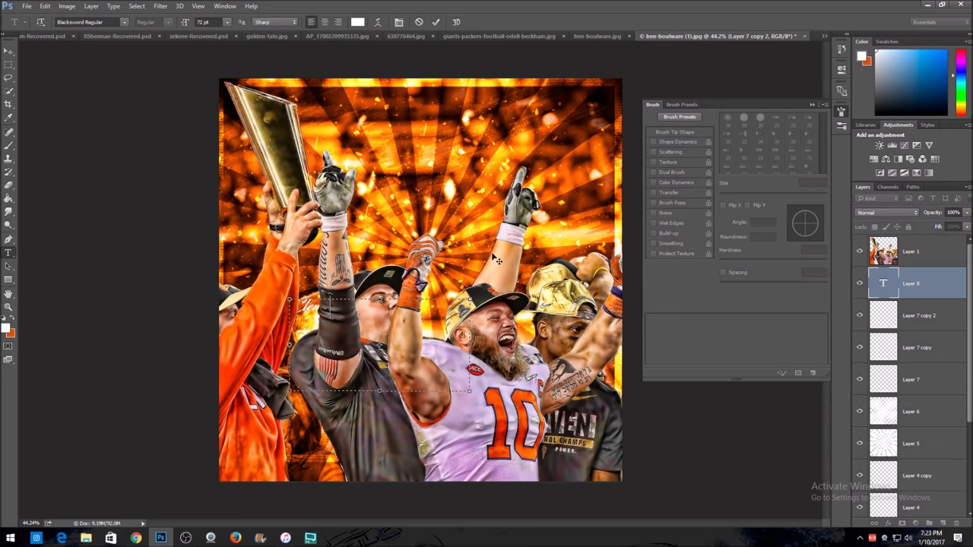
pyautogui.moveTo(387, 447); pyautogui.dragTo(469, 272)
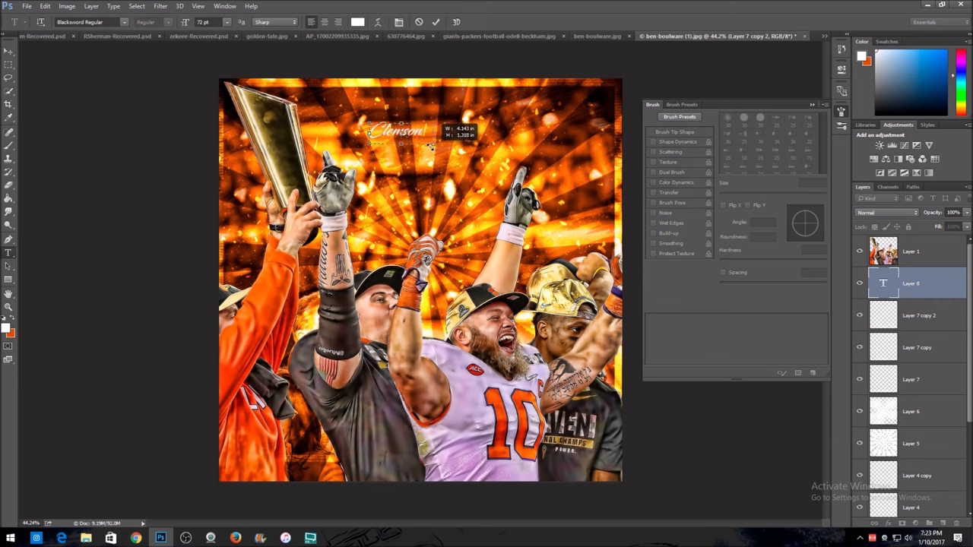
pyautogui.click(435, 21)
# - Enlarge the Clemson text and place it across the upper background beside the trophy
pyautogui.click(9, 55)
pyautogui.hotkey('ctrl', 't')
pyautogui.moveTo(431, 145); pyautogui.dragTo(626, 396)
pyautogui.moveTo(535, 216); pyautogui.dragTo(465, 170)
pyautogui.click(461, 22)
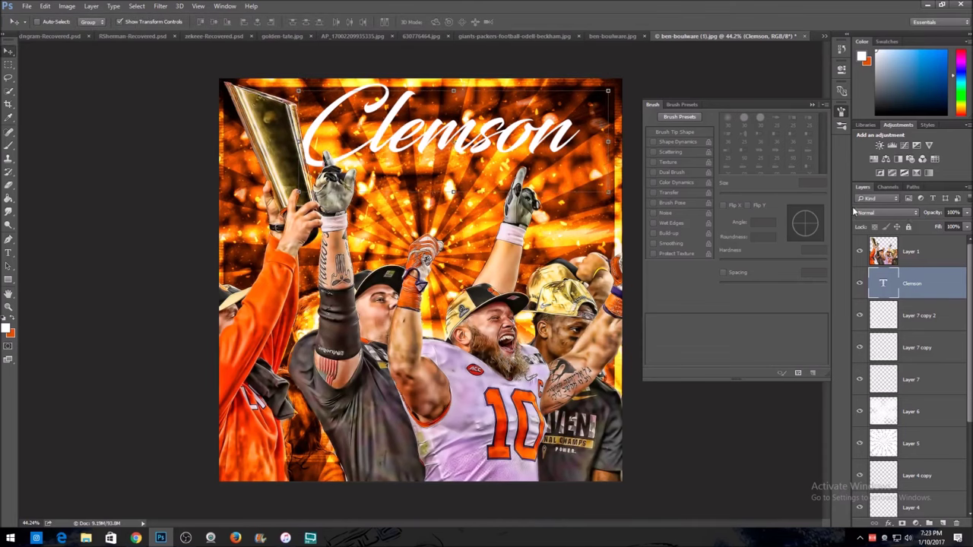
# - Set the Clemson text to Overlay and give it a Multiply drop shadow with 3 px distance, 29% spread and 21 px size
pyautogui.click(859, 213)
pyautogui.click(861, 315)
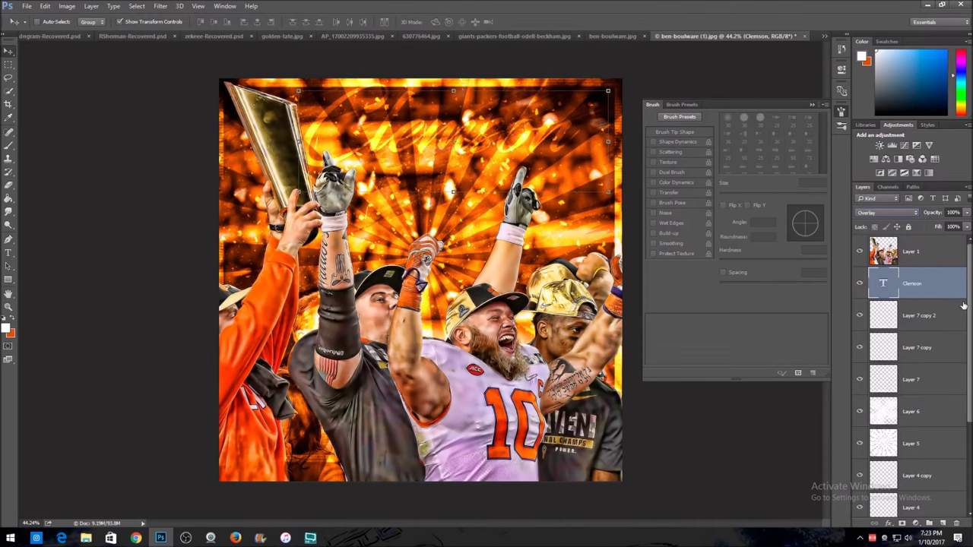
pyautogui.click(888, 523)
pyautogui.click(890, 517)
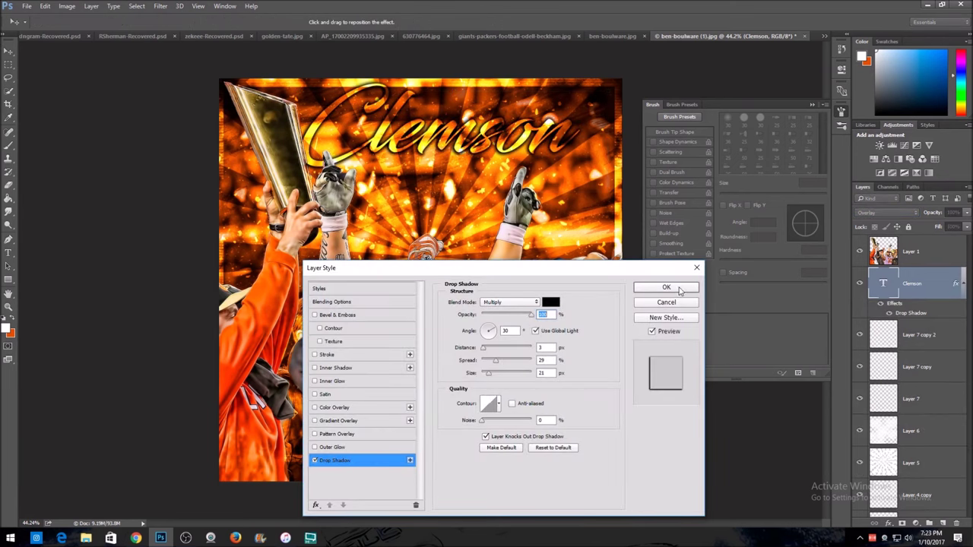
pyautogui.click(679, 286)
# - Duplicate the Clemson text layer and move the copy below the original word
pyautogui.rightClick(932, 289)
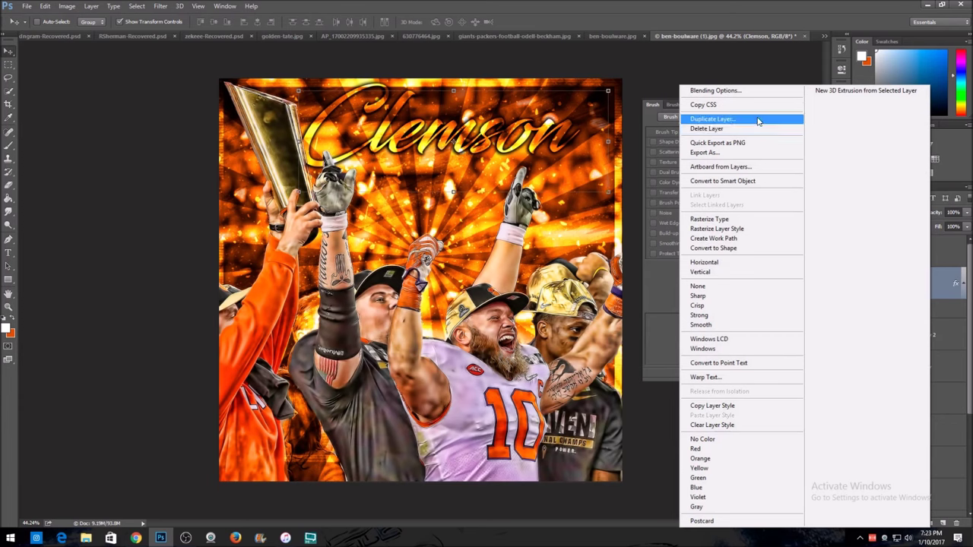
pyautogui.click(752, 119)
pyautogui.press('Return')
pyautogui.moveTo(461, 175); pyautogui.dragTo(496, 224)
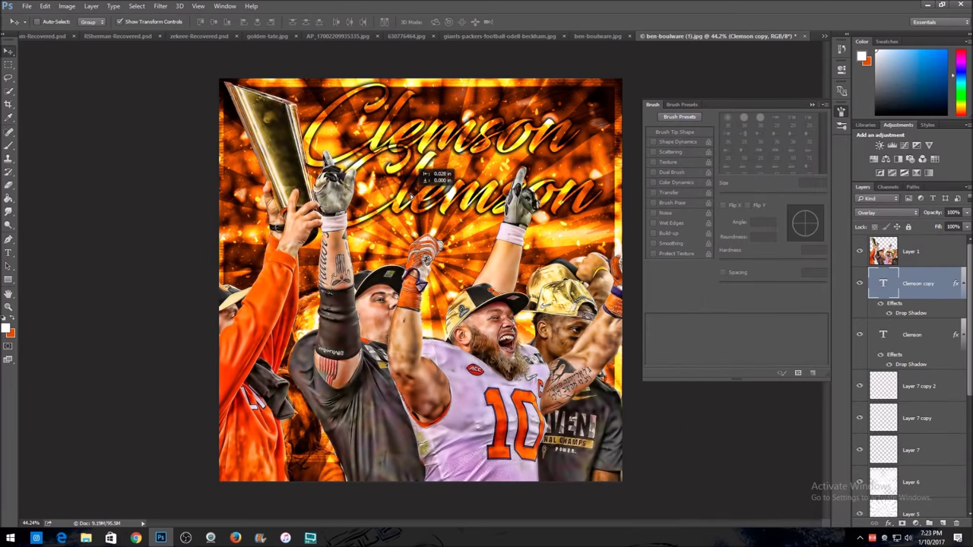
# - Change the copied text to "Tigers" and position it beneath Clemson, slightly to the right
pyautogui.click(8, 252)
pyautogui.doubleClick(452, 194)
pyautogui.press('BackSpace')
pyautogui.write('Tigers')
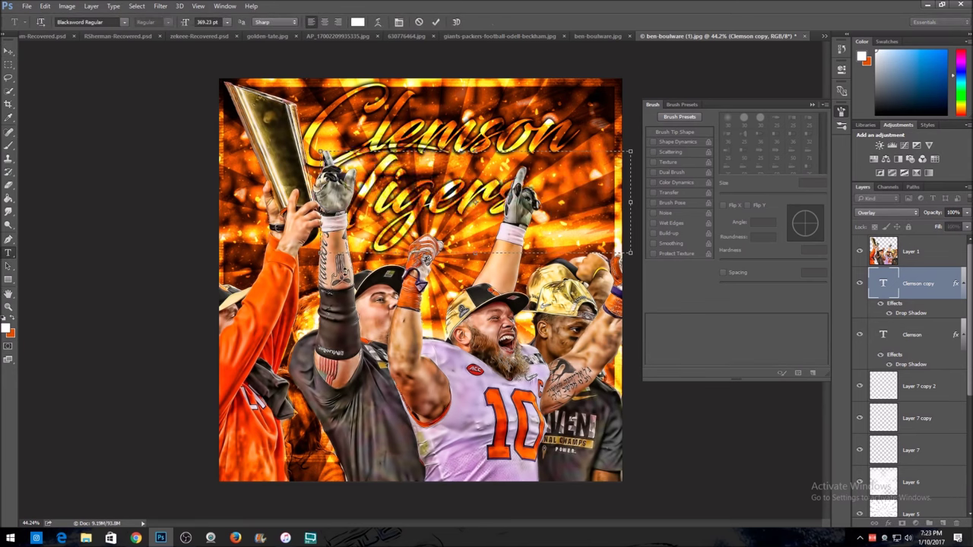
pyautogui.moveTo(446, 295); pyautogui.dragTo(487, 307)
pyautogui.click(437, 21)
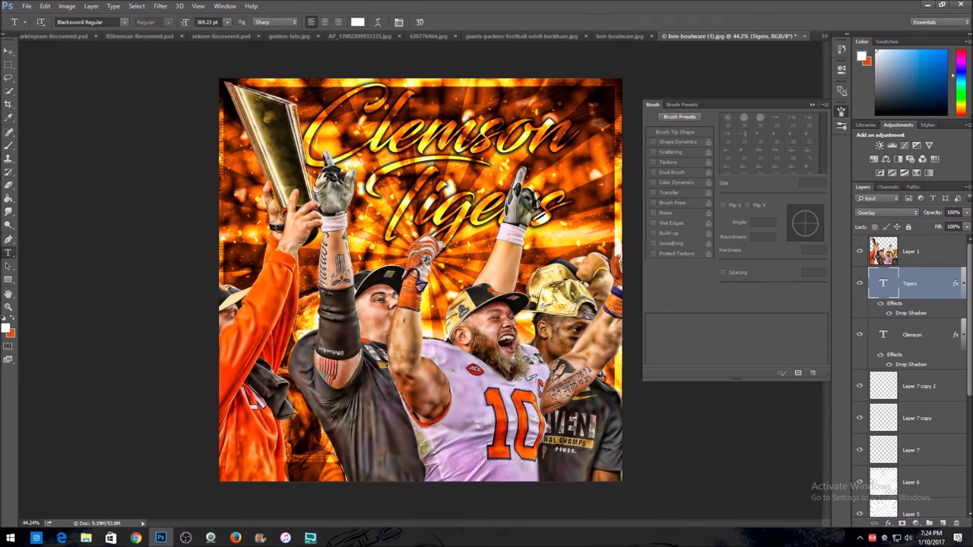
# - Delete the vignette layer above the orange fill layer and add a new empty layer in its place
pyautogui.click(912, 387)
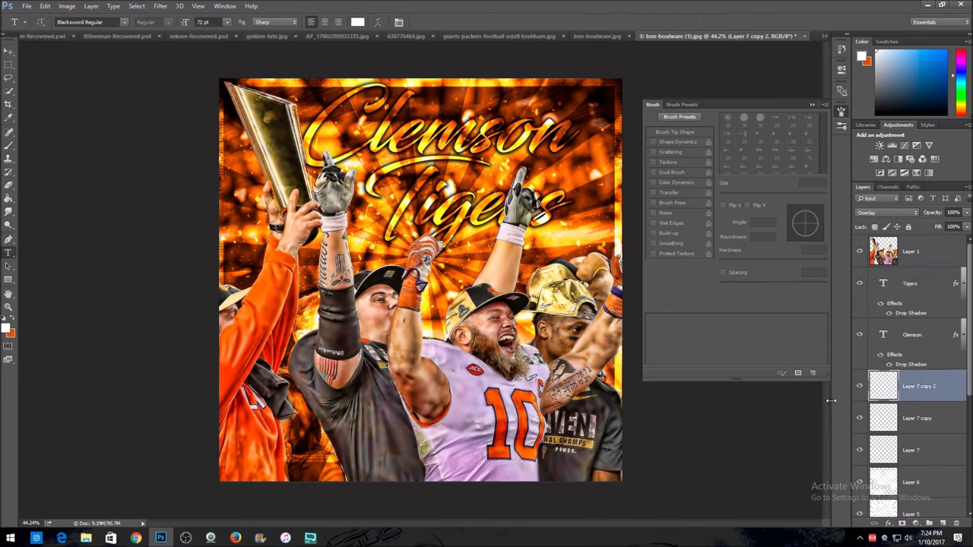
pyautogui.scroll(-5, 894, 279)
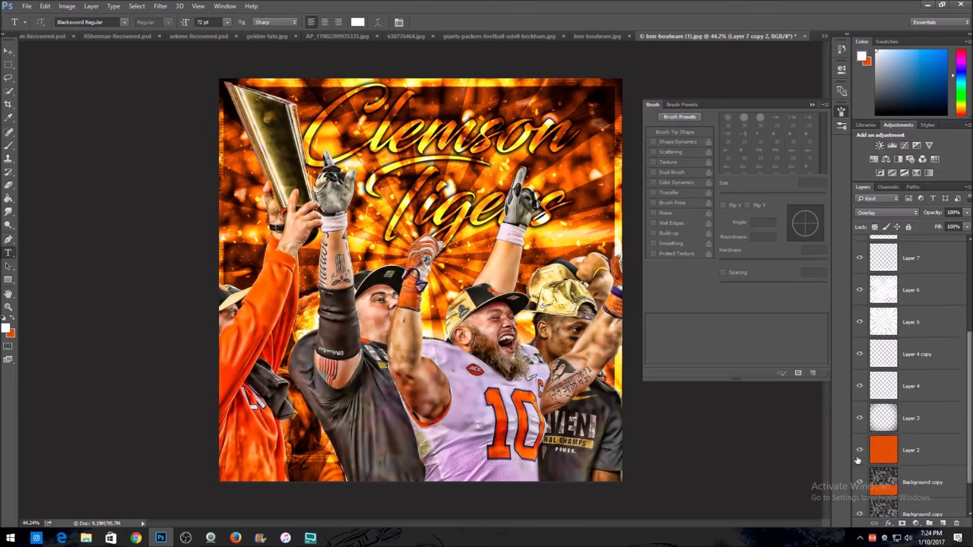
pyautogui.click(860, 405)
pyautogui.click(860, 405)
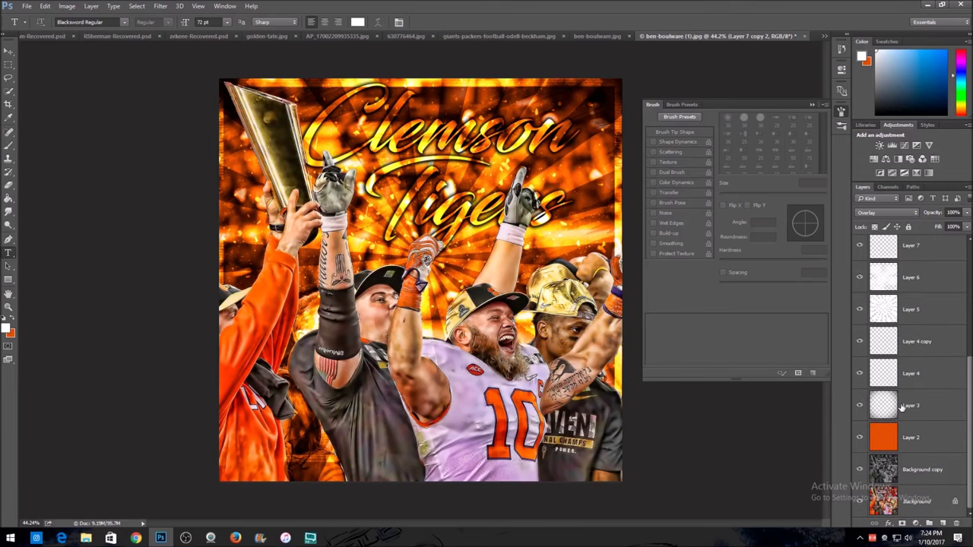
pyautogui.click(900, 407)
pyautogui.click(957, 524)
pyautogui.click(942, 523)
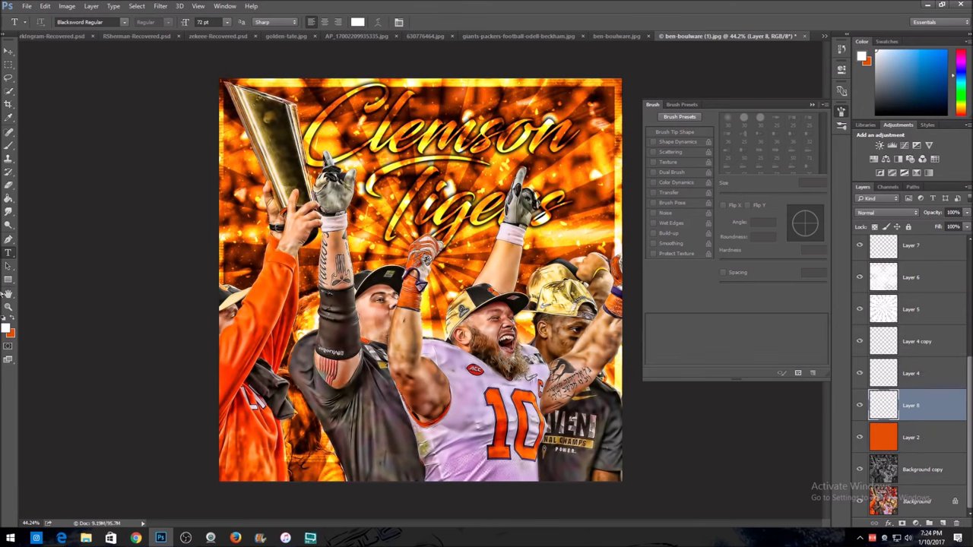
# - Fill the new layer above the orange fill with black (000000) using the Paint Bucket
pyautogui.click(7, 328)
pyautogui.write('000000')
pyautogui.click(359, 278)
pyautogui.click(8, 199)
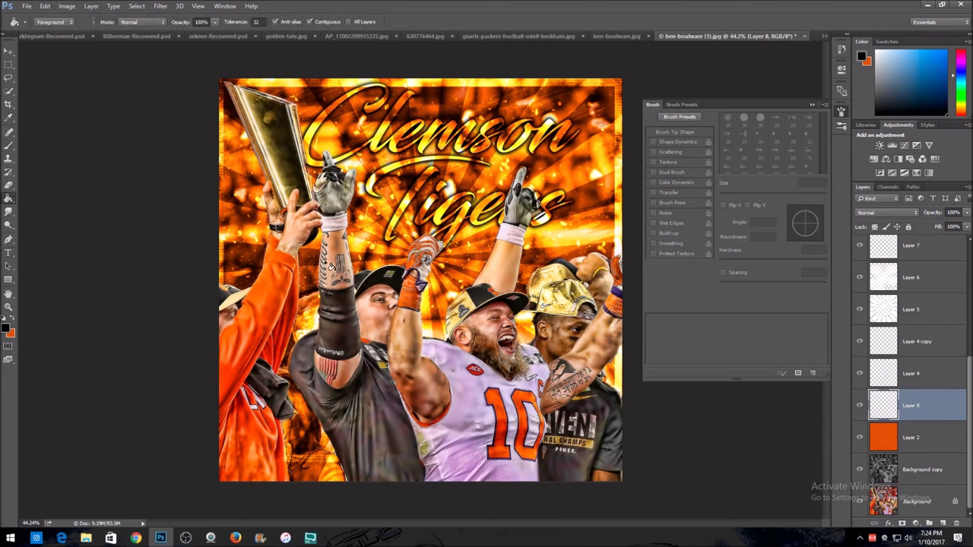
pyautogui.click(284, 243)
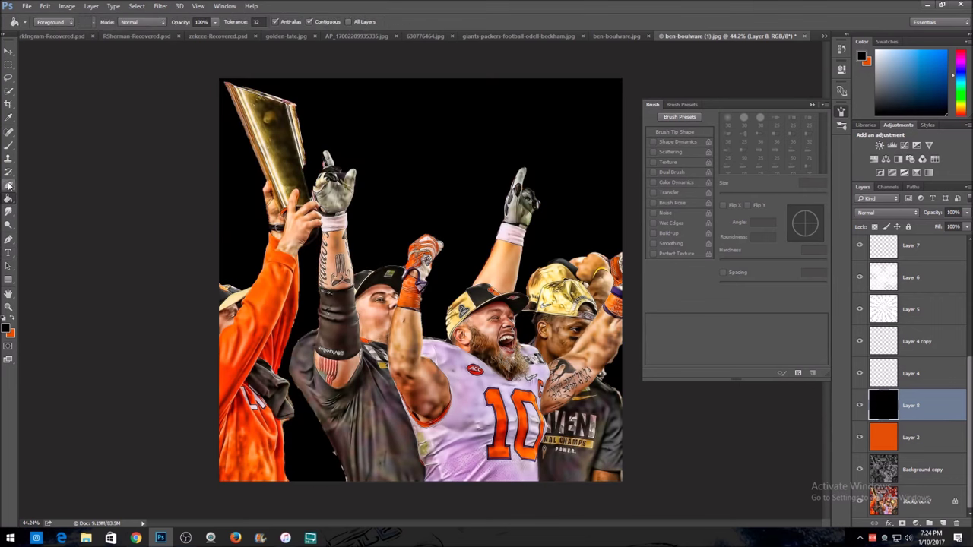
# - Set the foreground colour to ffffff and erase the black layer's centre with a 2135 px soft round eraser, leaving a dark vignette
pyautogui.click(9, 185)
pyautogui.click(6, 329)
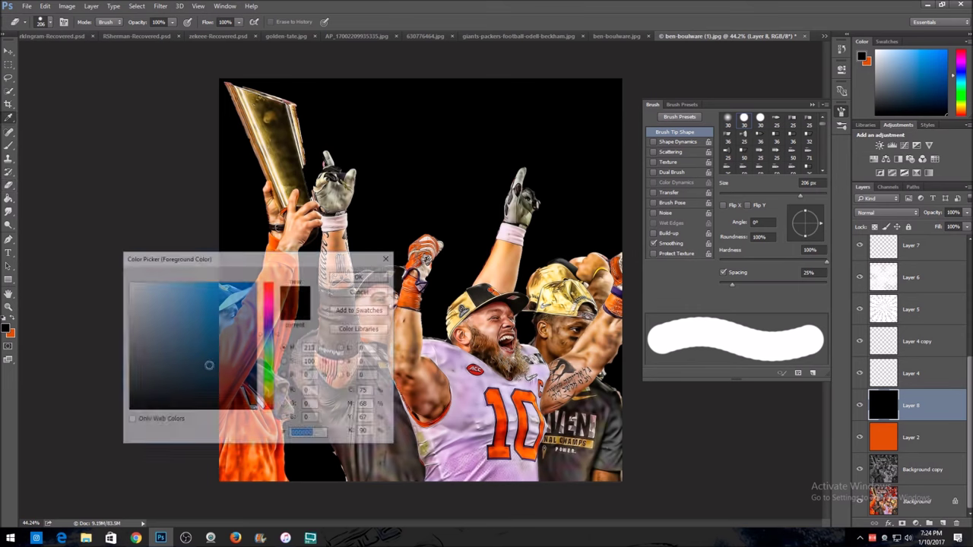
pyautogui.write('ffffff')
pyautogui.click(374, 278)
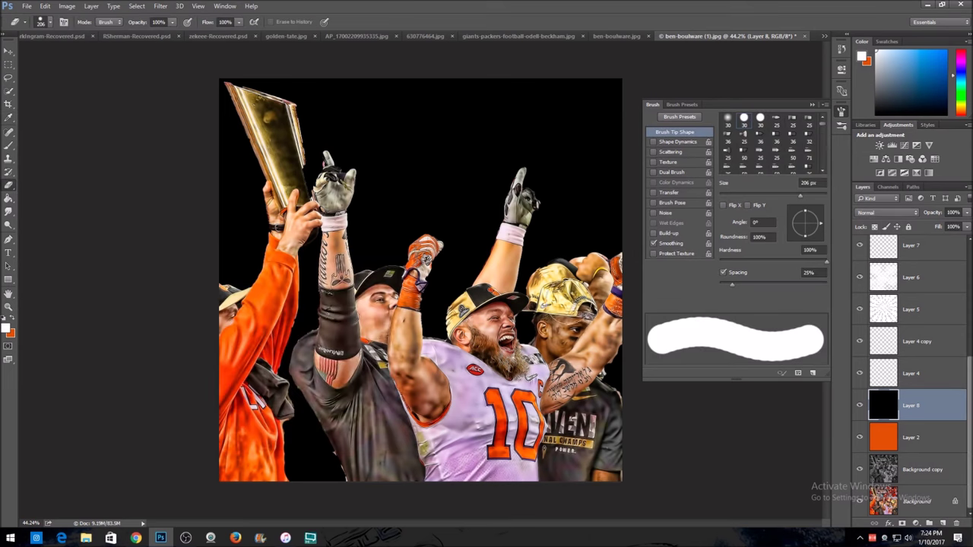
pyautogui.click(733, 119)
pyautogui.moveTo(771, 195); pyautogui.dragTo(814, 193)
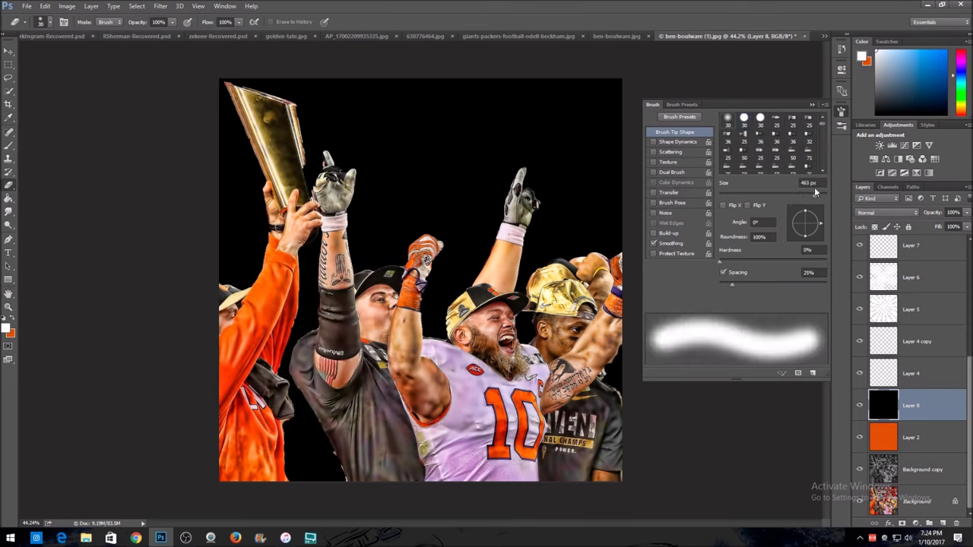
pyautogui.moveTo(758, 185); pyautogui.dragTo(841, 204)
pyautogui.moveTo(771, 183); pyautogui.dragTo(682, 180)
pyautogui.click(412, 271)
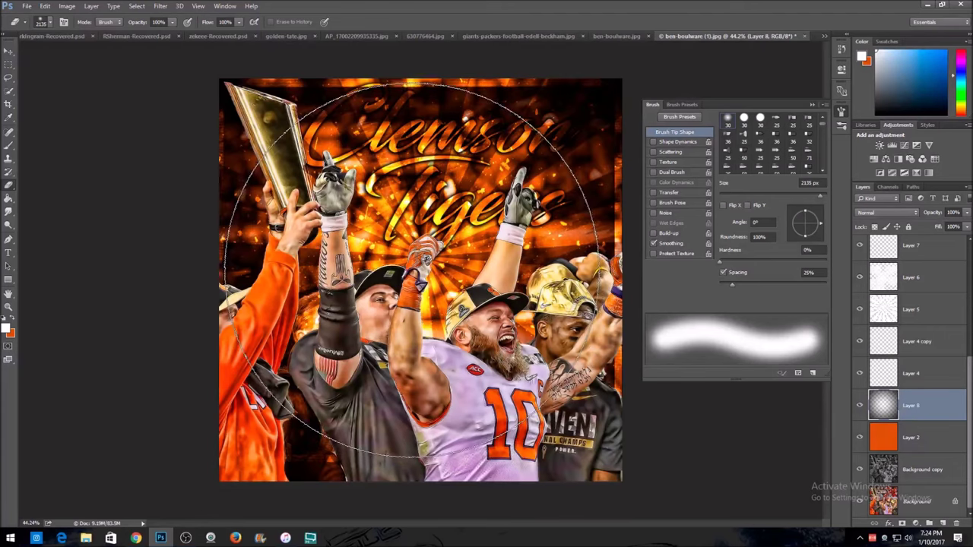
pyautogui.click(412, 270)
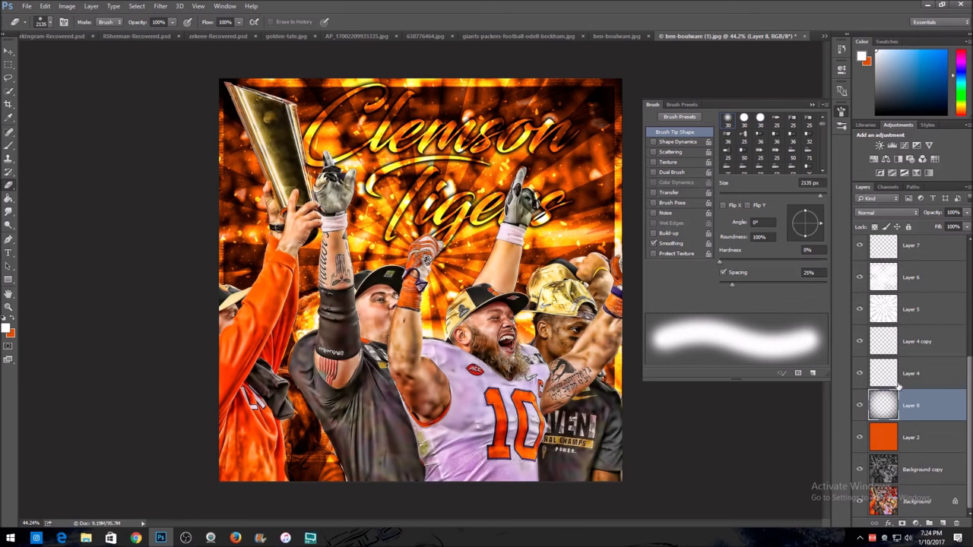
# - Duplicate the cut-out players layer and set the copy's blend mode to Soft Light
pyautogui.scroll(5, 899, 380)
pyautogui.click(919, 249)
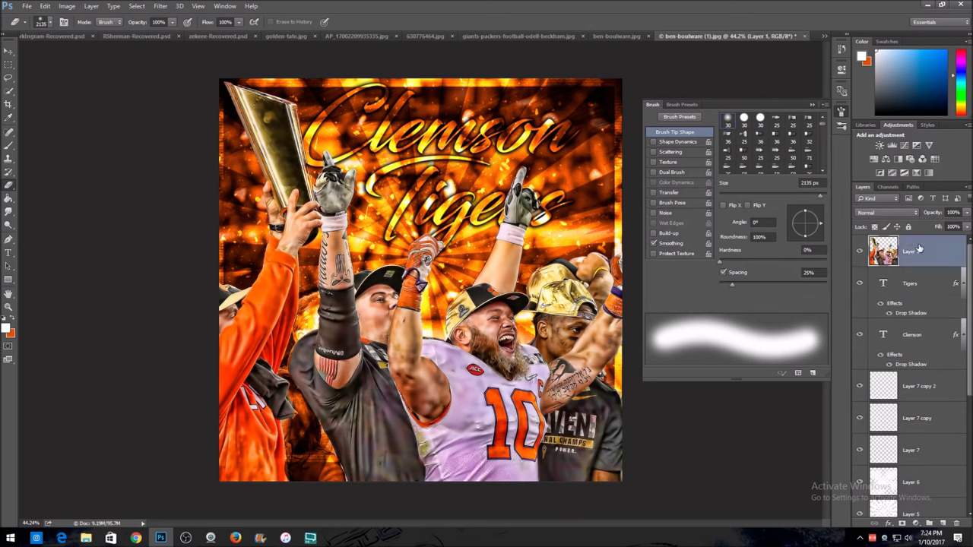
pyautogui.rightClick(918, 252)
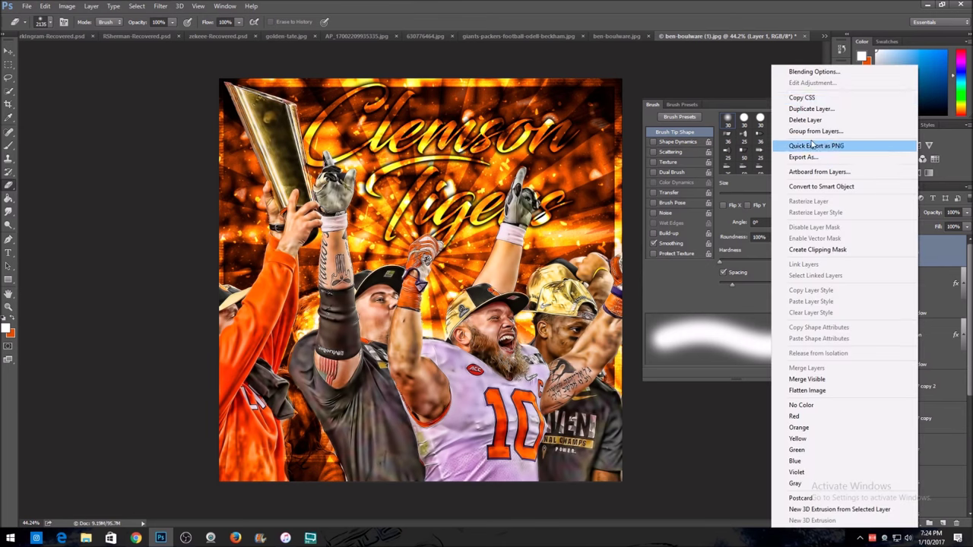
pyautogui.click(806, 108)
pyautogui.click(576, 165)
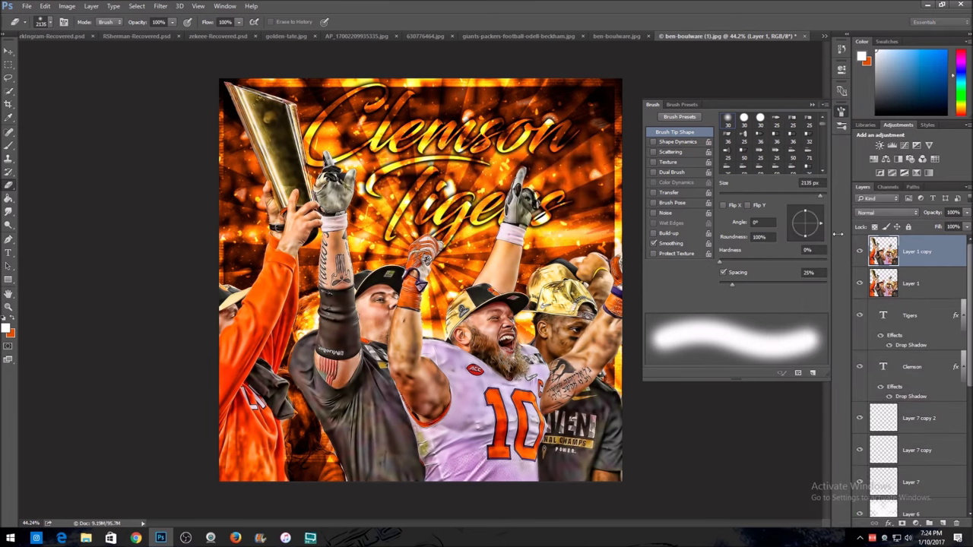
pyautogui.click(882, 213)
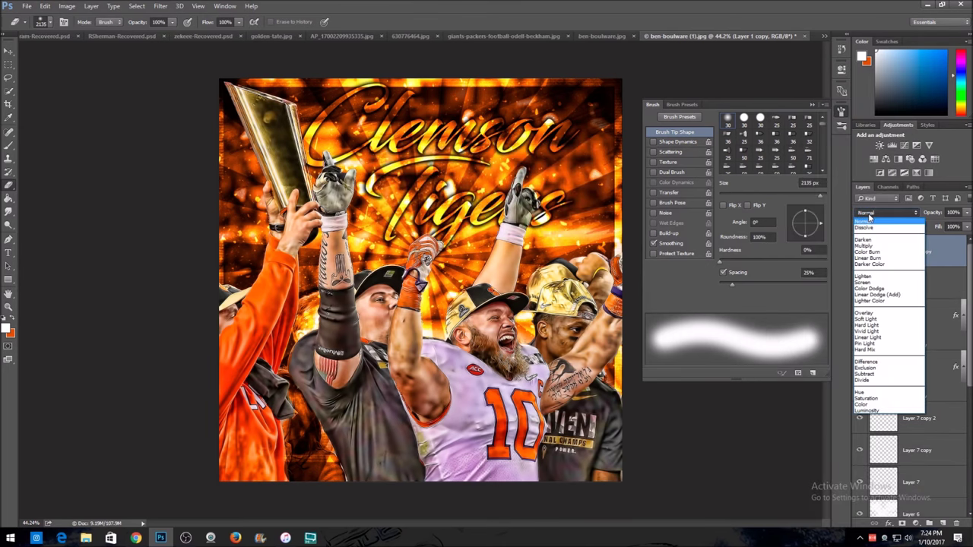
pyautogui.click(874, 318)
# - Convert the players copy to black and white with the Default preset and lower its opacity to 34%
pyautogui.click(65, 6)
pyautogui.moveTo(72, 30)
pyautogui.click(199, 101)
pyautogui.click(198, 271)
pyautogui.press('b')
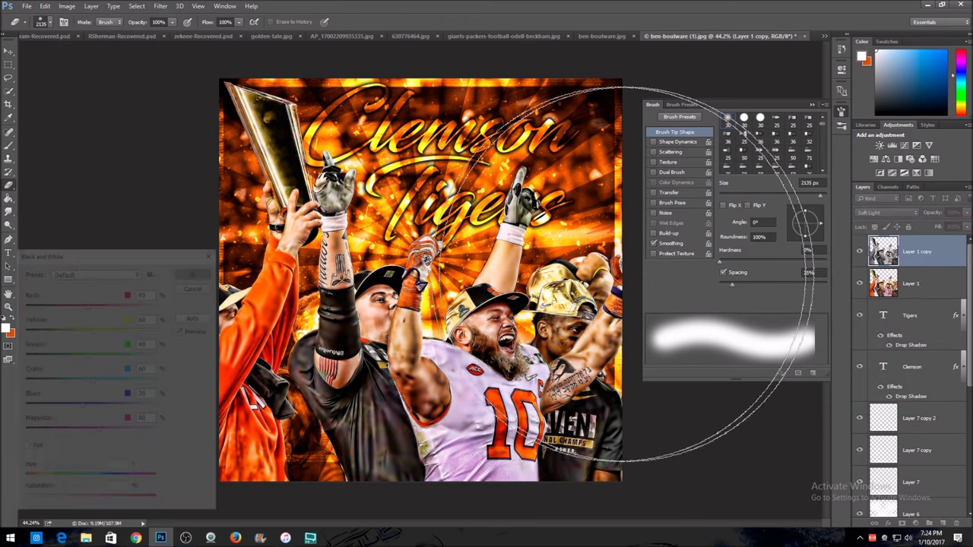
pyautogui.moveTo(968, 215); pyautogui.dragTo(915, 226)
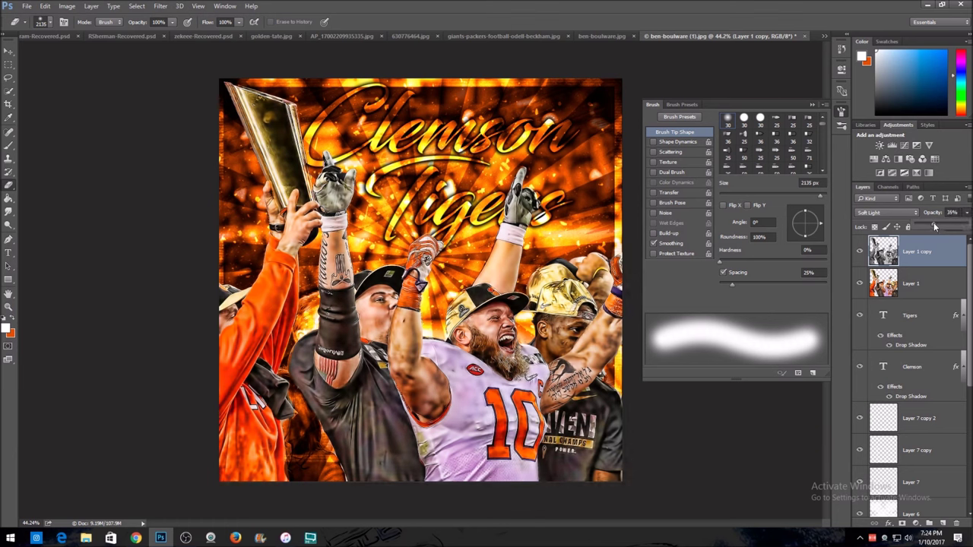
pyautogui.moveTo(928, 226); pyautogui.dragTo(933, 225)
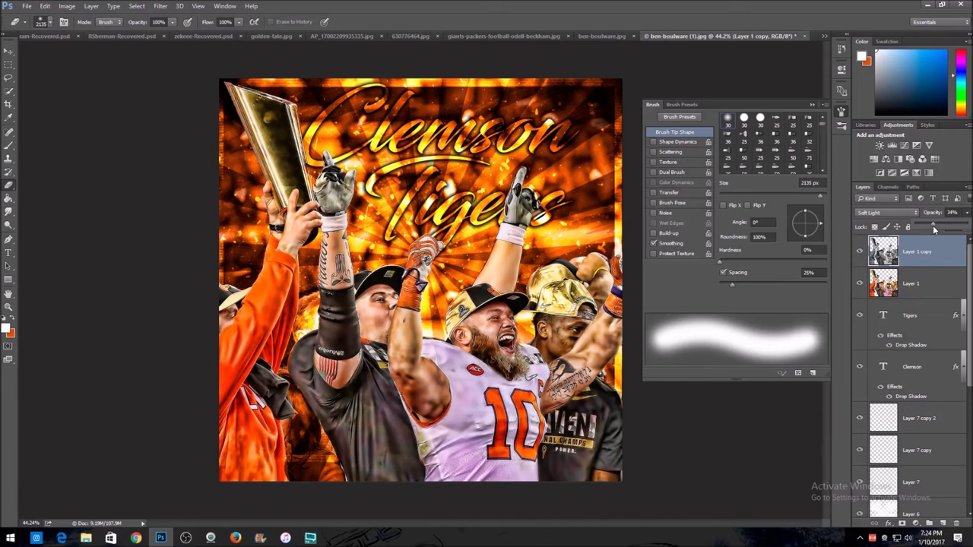
# - Duplicate the full-colour players layer (Layer 1) and place the copy directly beneath it
pyautogui.rightClick(929, 284)
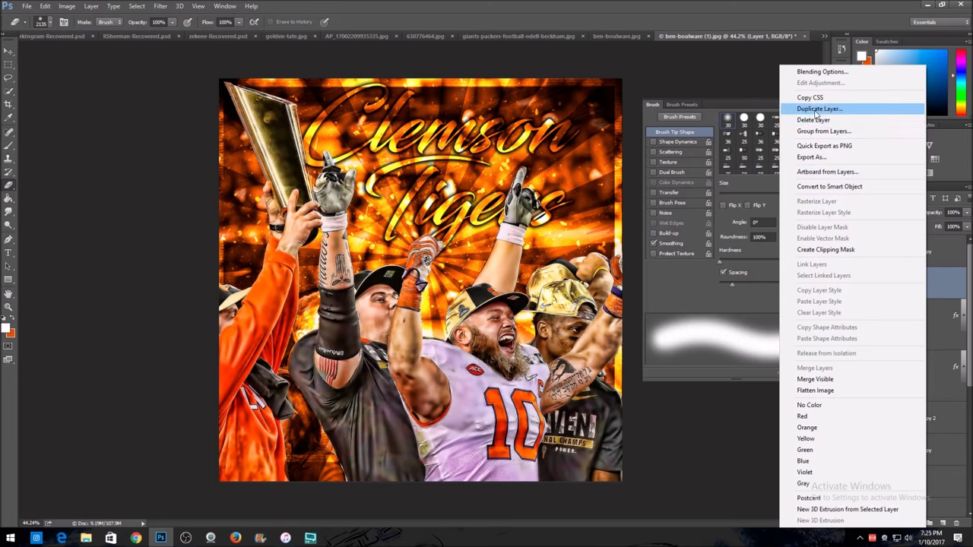
pyautogui.click(814, 111)
pyautogui.click(575, 166)
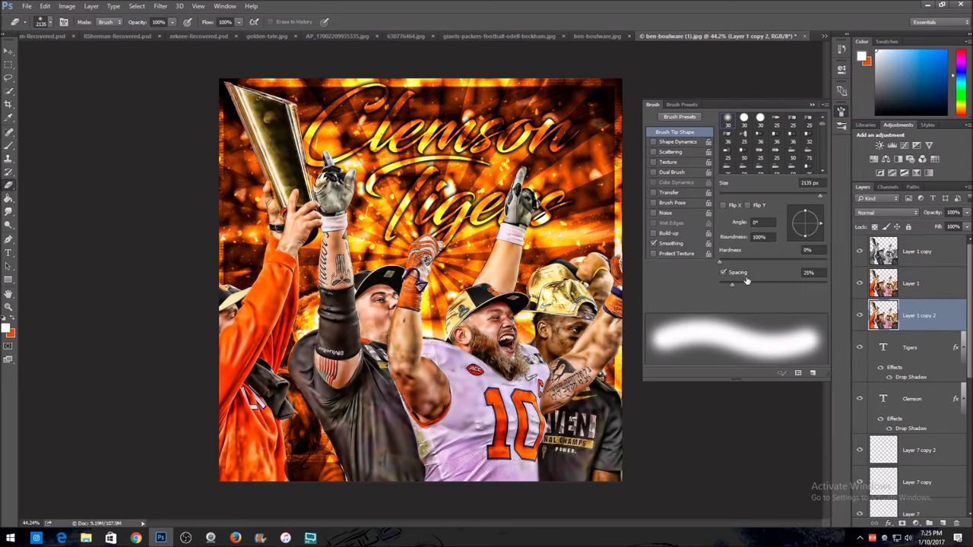
# - Apply a Motion Blur at -17° with a distance of 80 pixels to the lower players copy and set its blend mode to Screen
pyautogui.click(164, 8)
pyautogui.moveTo(180, 122)
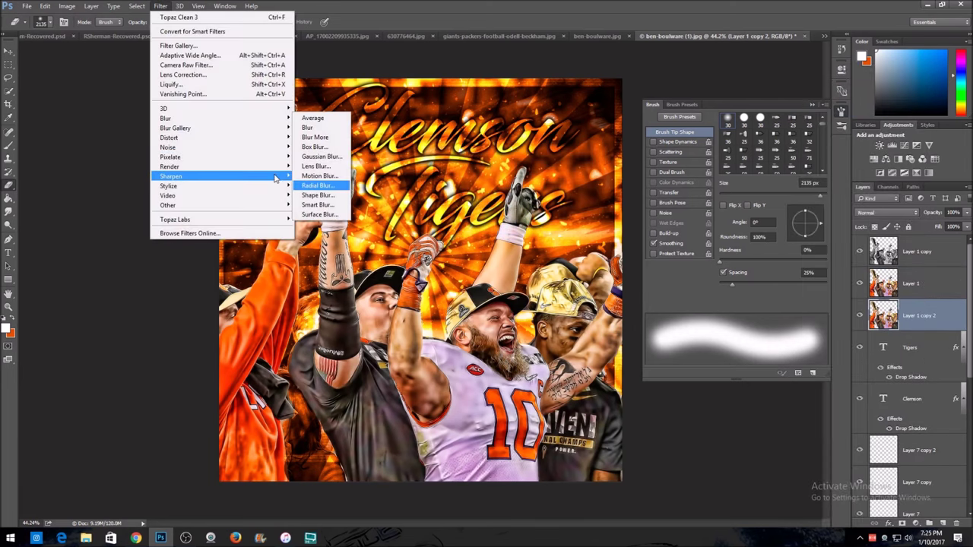
pyautogui.click(319, 177)
pyautogui.click(144, 141)
pyautogui.press('e')
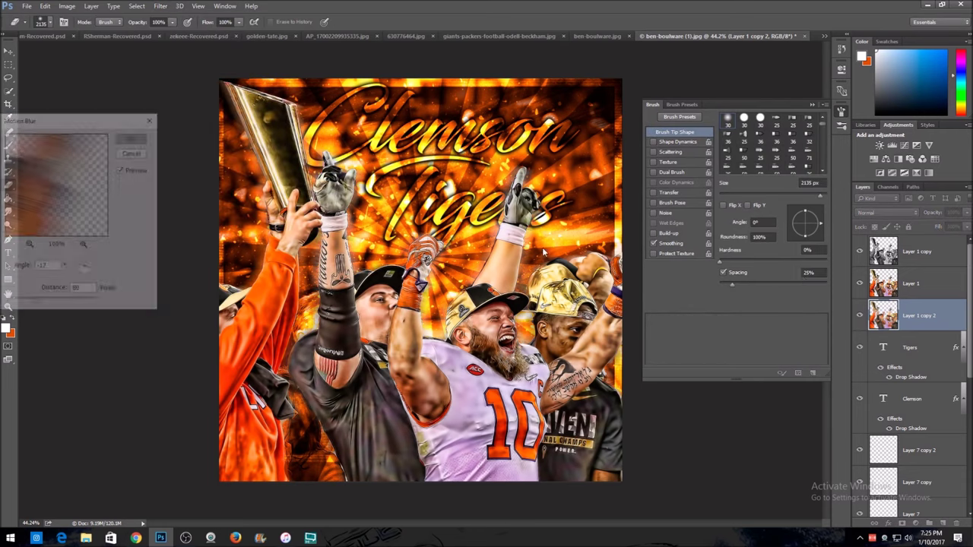
pyautogui.click(868, 215)
pyautogui.click(863, 283)
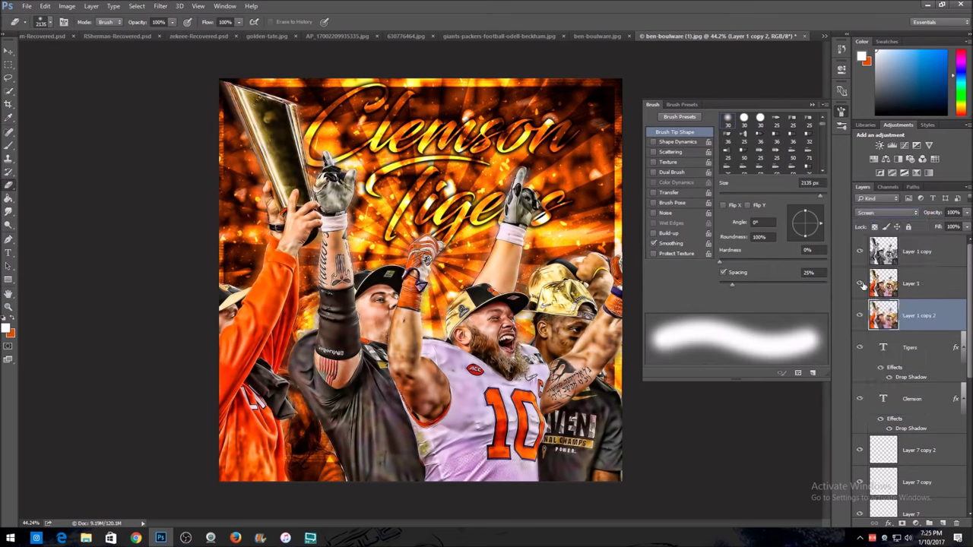
# - Apply a Gaussian Blur with a 5.0 pixel radius to the Background copy layer beneath the orange fill
pyautogui.scroll(-5, 881, 367)
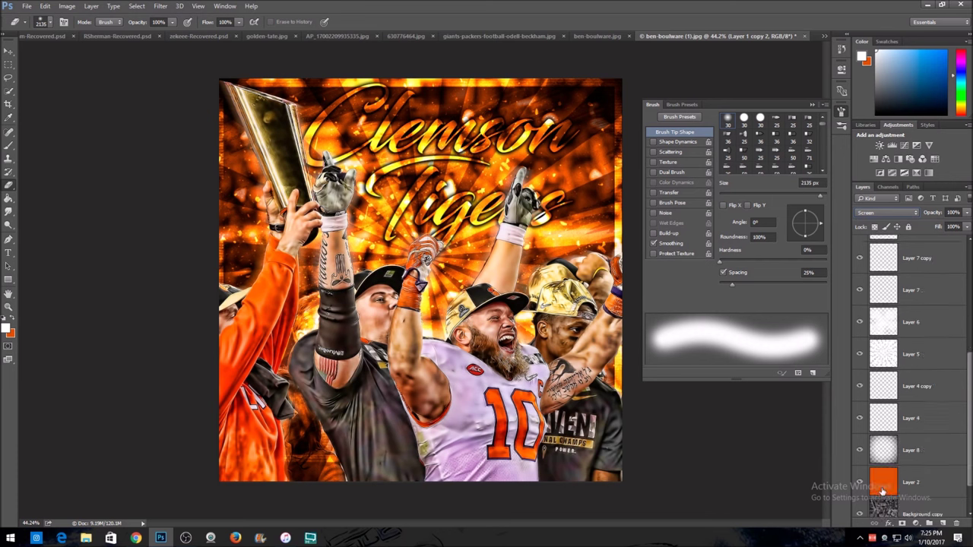
pyautogui.click(920, 469)
pyautogui.click(161, 6)
pyautogui.click(320, 156)
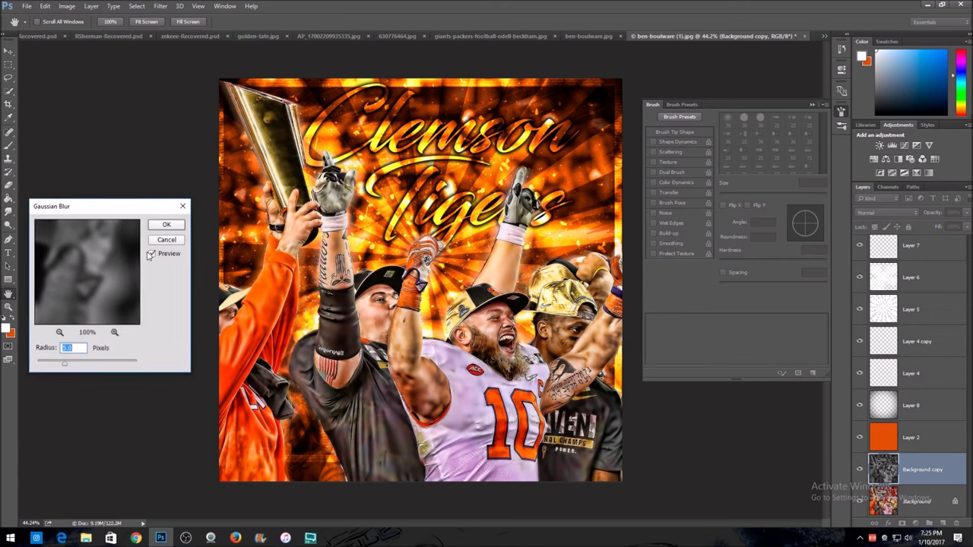
pyautogui.click(152, 254)
pyautogui.click(70, 347)
pyautogui.click(175, 229)
pyautogui.press('e')
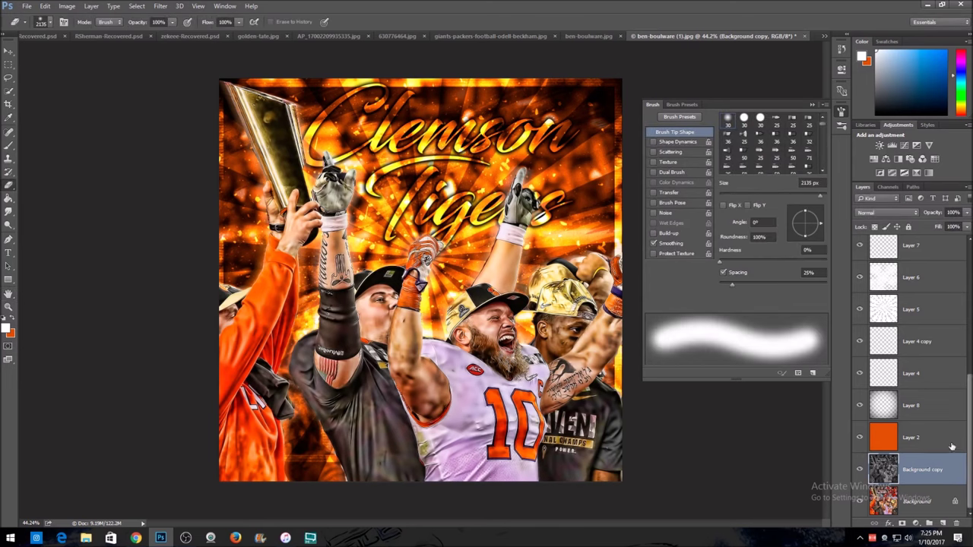
# - Add white text "Strongsgrfx" in 72 pt Blacksword Regular on a new layer above all the player layers
pyautogui.scroll(6, 904, 347)
pyautogui.scroll(2, 905, 347)
pyautogui.click(909, 262)
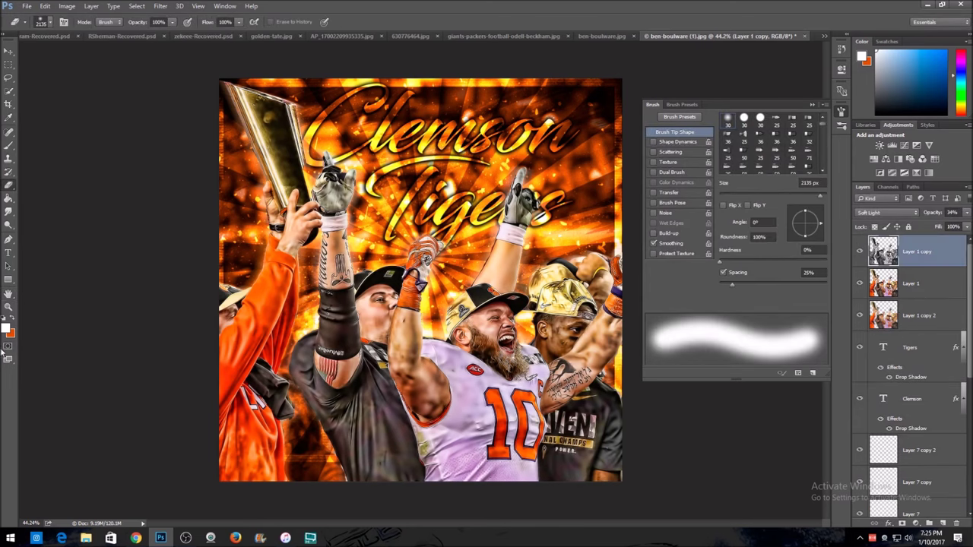
pyautogui.click(11, 253)
pyautogui.moveTo(306, 285); pyautogui.dragTo(597, 386)
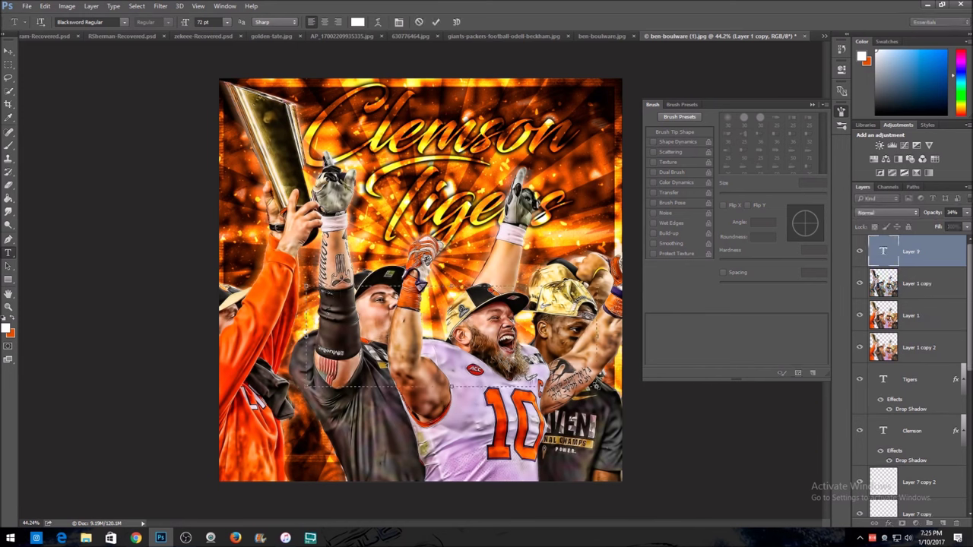
pyautogui.write('Stronggirls')
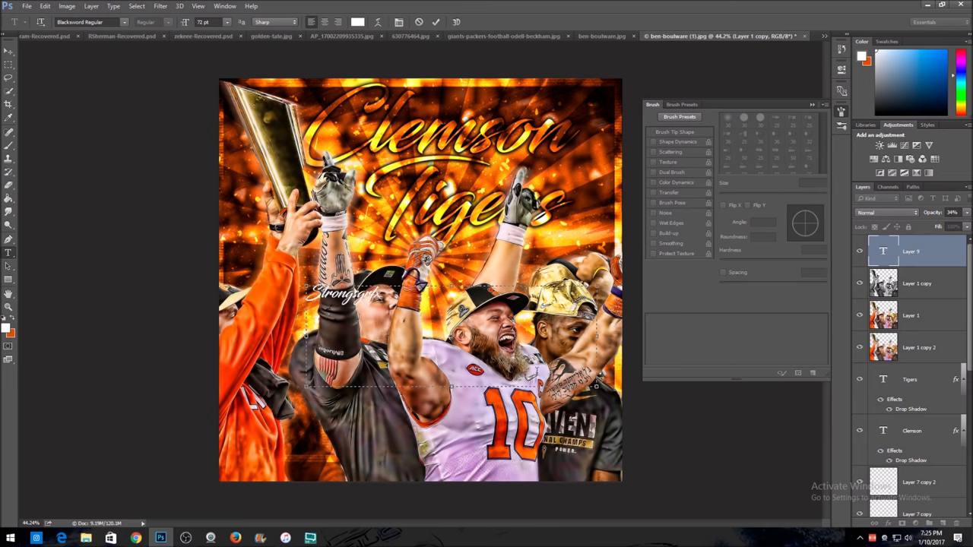
pyautogui.click(435, 22)
# - Close the brush settings and move the "Strongsgrfx" text to the poster's upper-right corner
pyautogui.press('v')
pyautogui.moveTo(556, 247)
pyautogui.mouseDown()
pyautogui.moveTo(699, 155)
pyautogui.moveTo(700, 116)
pyautogui.mouseUp()
pyautogui.click(812, 104)
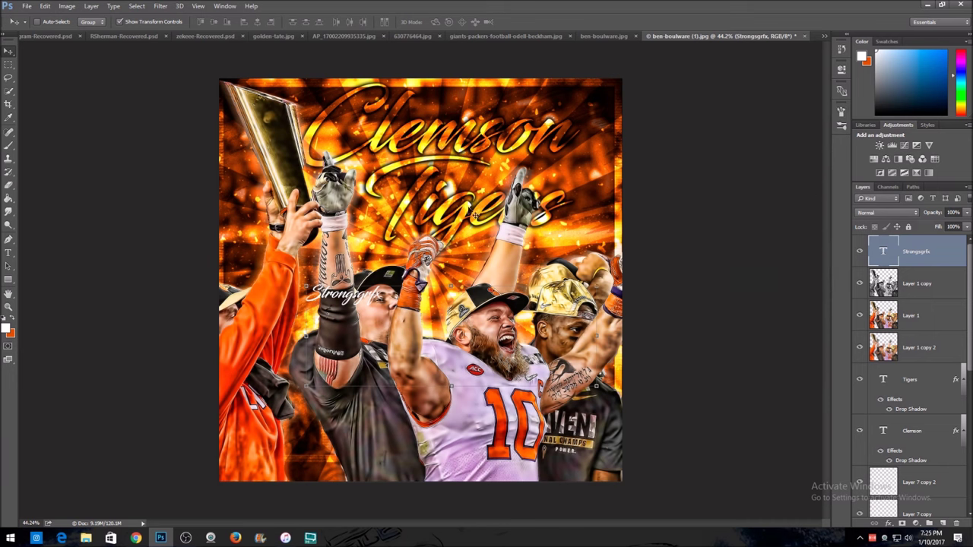
pyautogui.moveTo(438, 350); pyautogui.dragTo(665, 145)
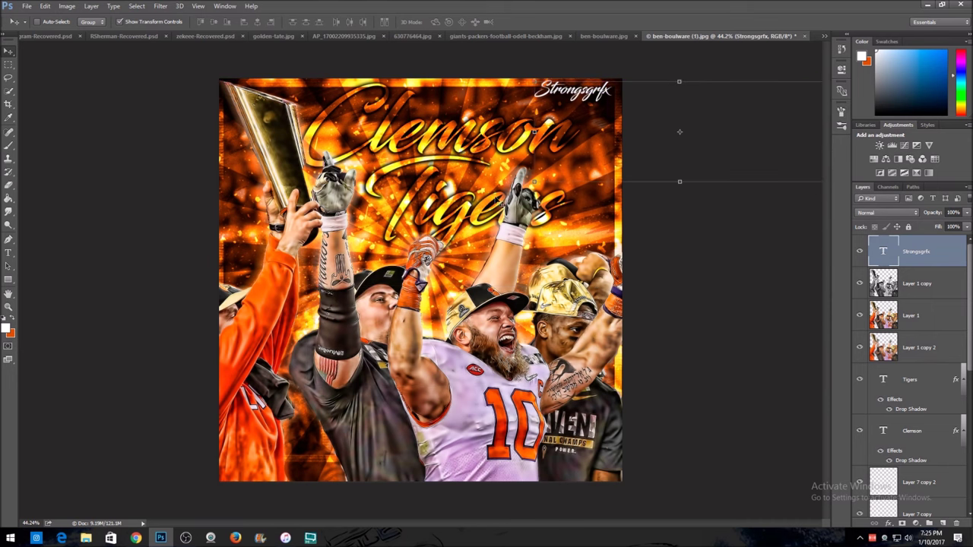
# - Scale the "Strongsgrfx" text down to about 72% and fit it tightly into the poster's upper-right corner
pyautogui.click(534, 181)
pyautogui.moveTo(534, 181); pyautogui.dragTo(590, 123)
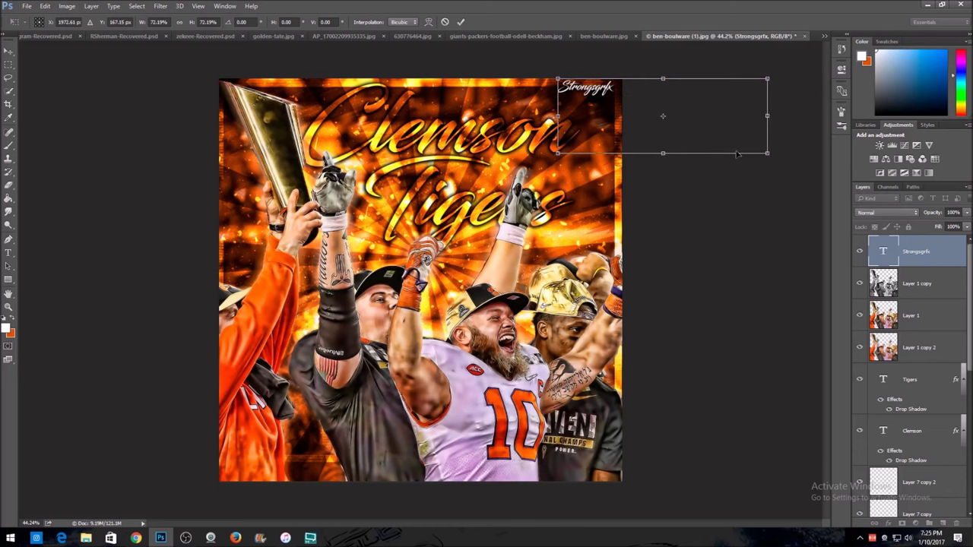
pyautogui.moveTo(765, 152); pyautogui.dragTo(771, 154)
pyautogui.moveTo(692, 133); pyautogui.dragTo(698, 132)
pyautogui.click(461, 21)
pyautogui.click(898, 313)
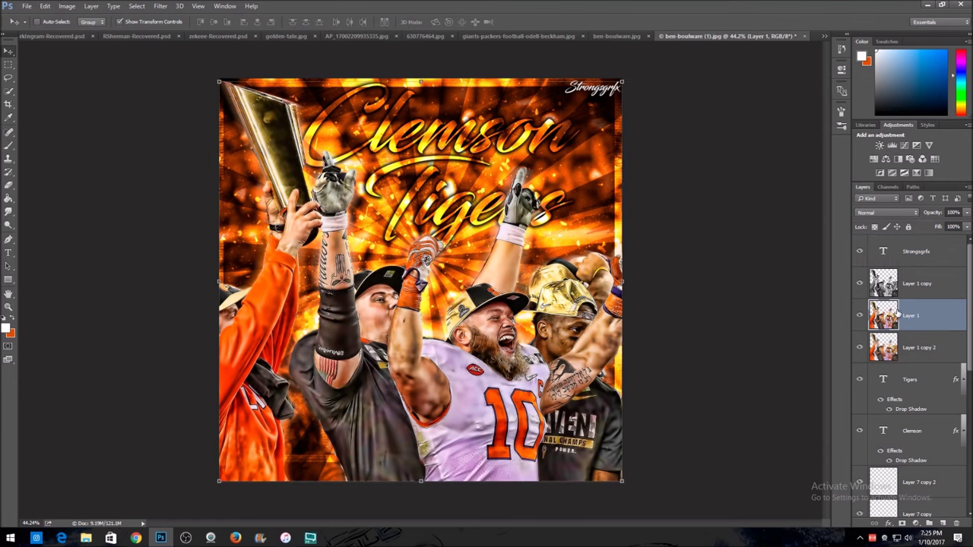
pyautogui.click(7, 307)
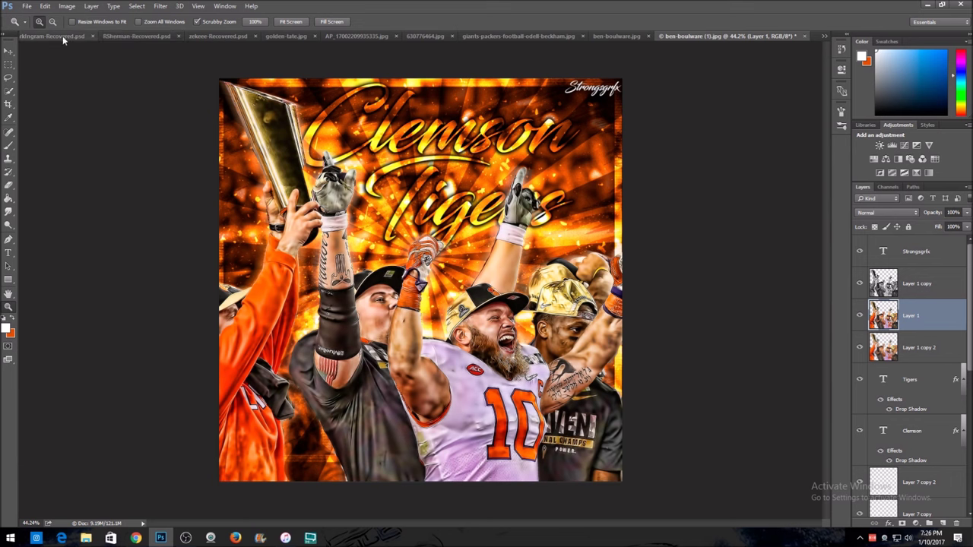
# - Look through the open posters jarvis-landry, jarvislandrybtb, MarkIngram and zekeee to review their styles
pyautogui.click(824, 36)
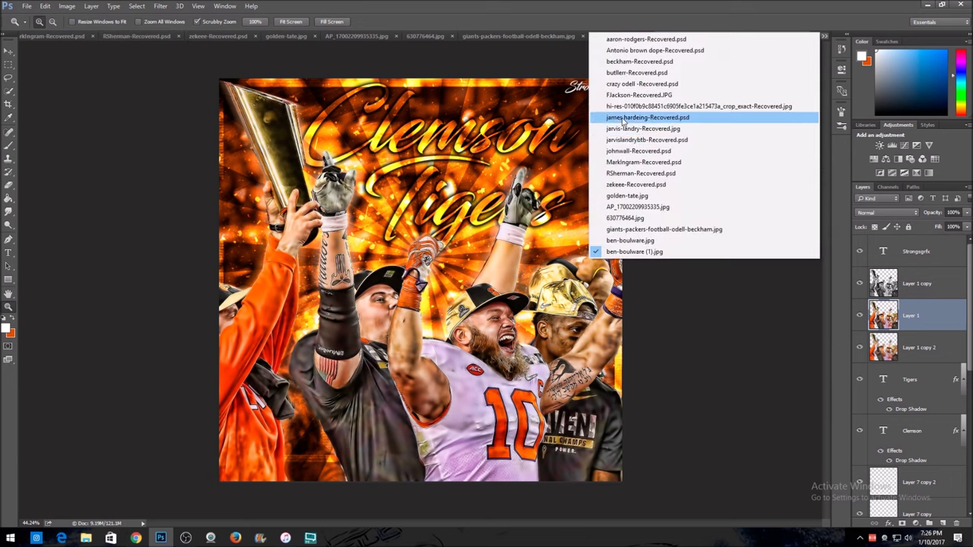
pyautogui.click(625, 129)
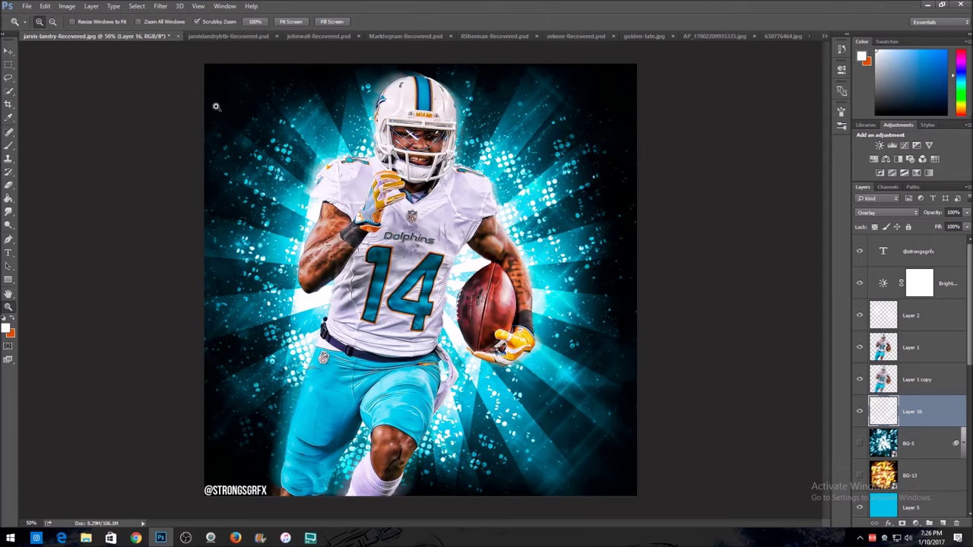
pyautogui.click(219, 37)
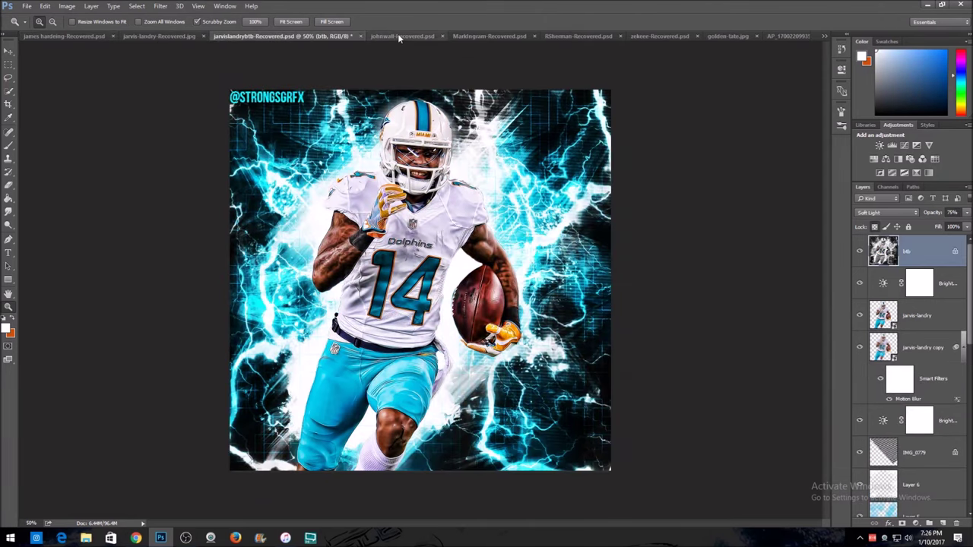
pyautogui.click(490, 37)
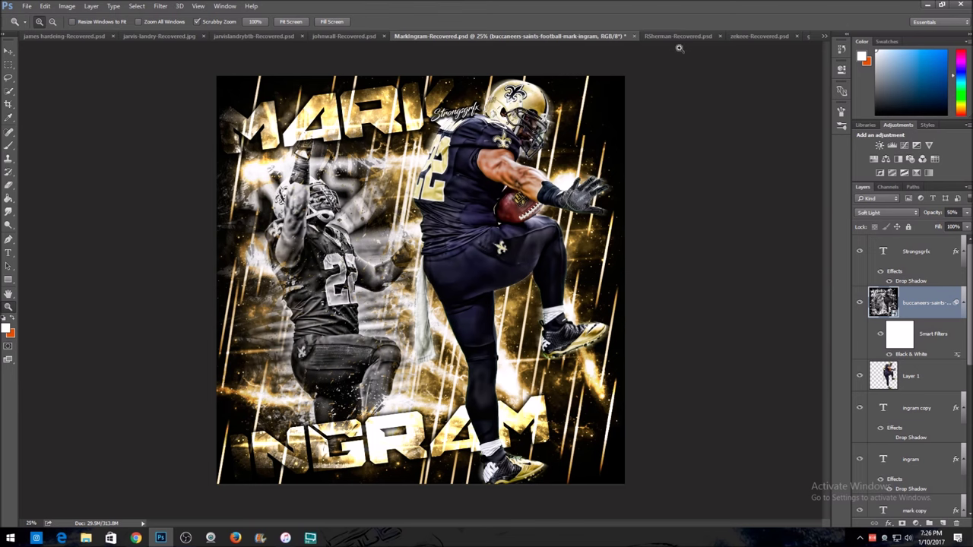
pyautogui.click(769, 36)
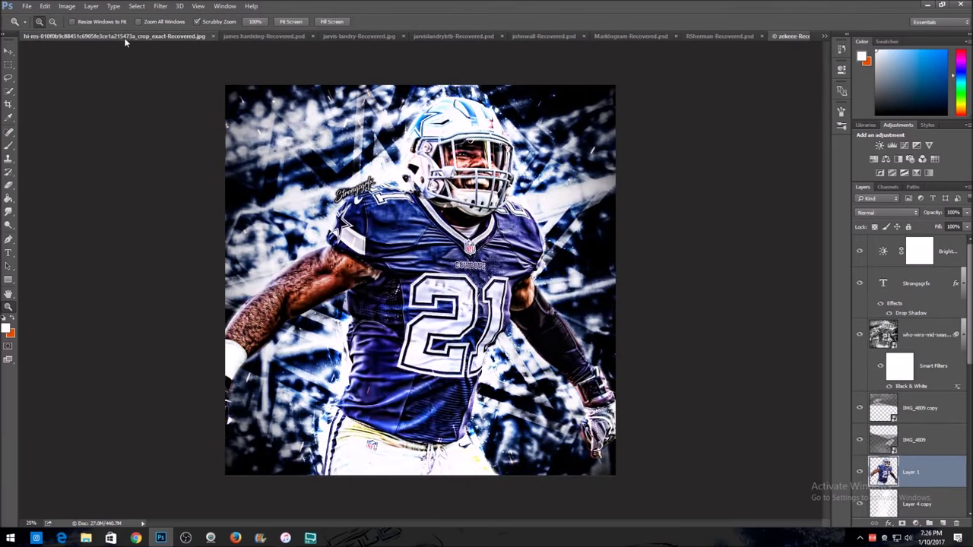
# - View the Kansas basketball poster, the beckham poster and the aaron-rodgers poster among the open documents
pyautogui.click(126, 38)
pyautogui.click(824, 36)
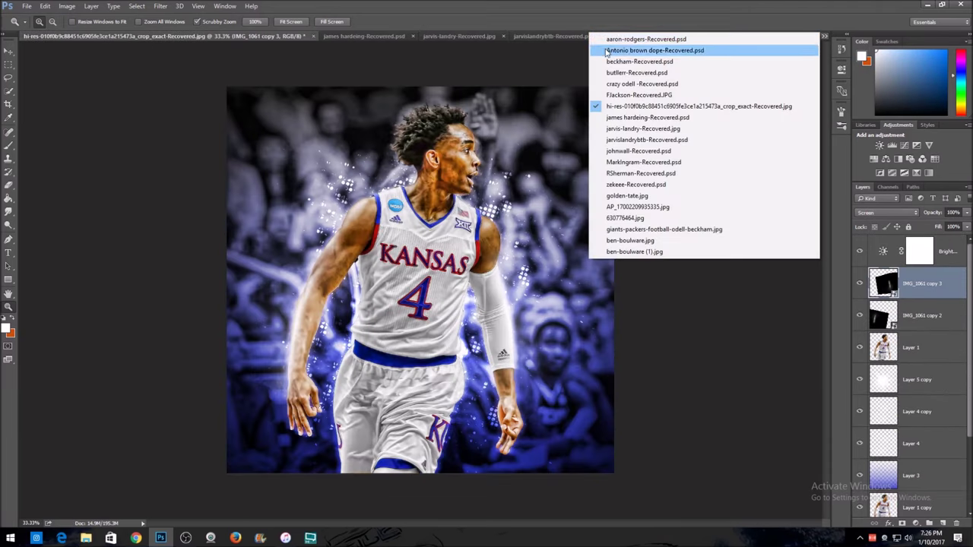
pyautogui.click(608, 63)
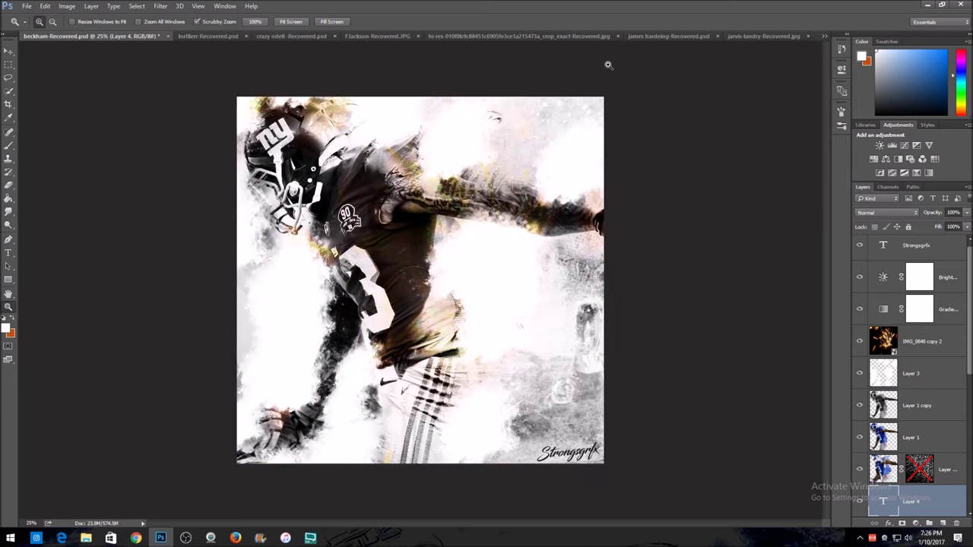
pyautogui.click(823, 35)
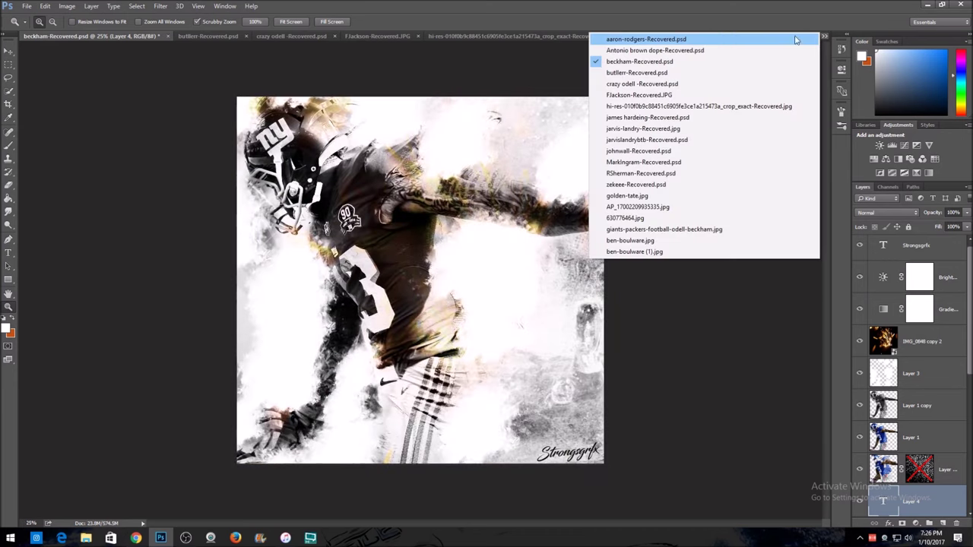
pyautogui.click(703, 40)
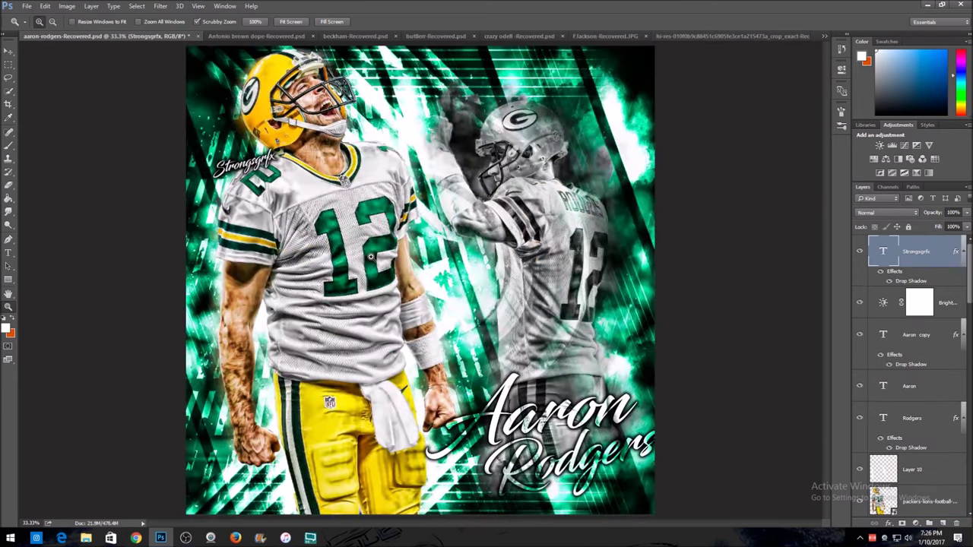
# - Look through the open posters Antonio brown dope, butllerr, crazy odell and FJackson, ending on the Kansas basketball poster
pyautogui.click(10, 50)
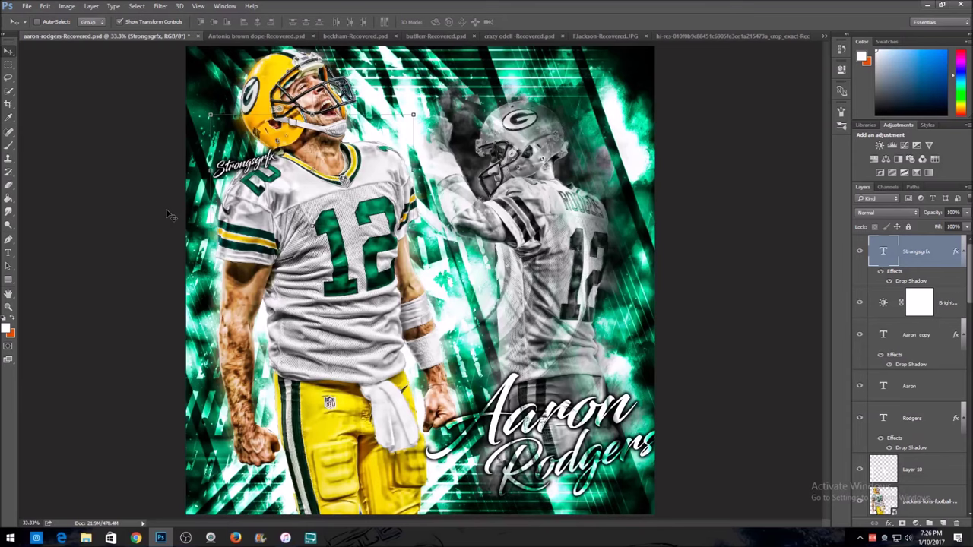
pyautogui.click(247, 36)
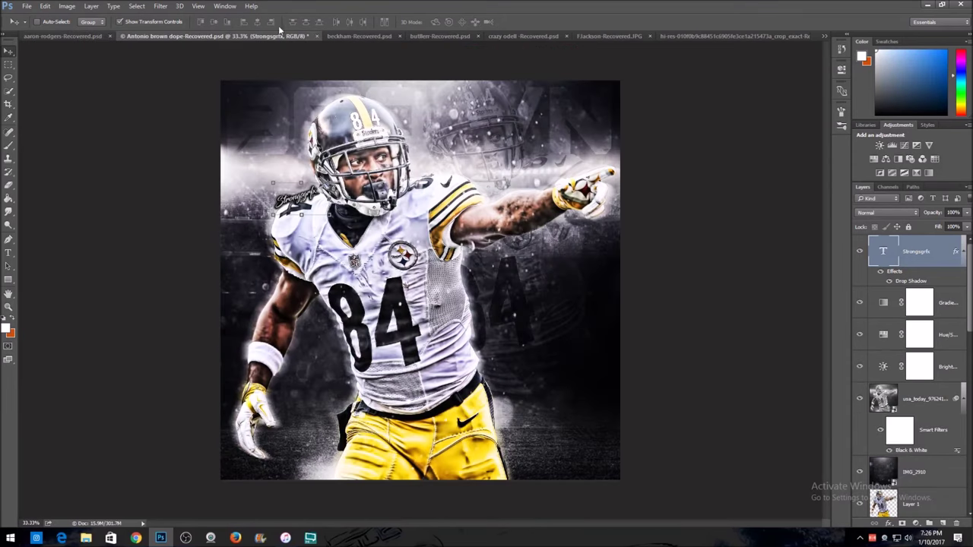
pyautogui.click(423, 34)
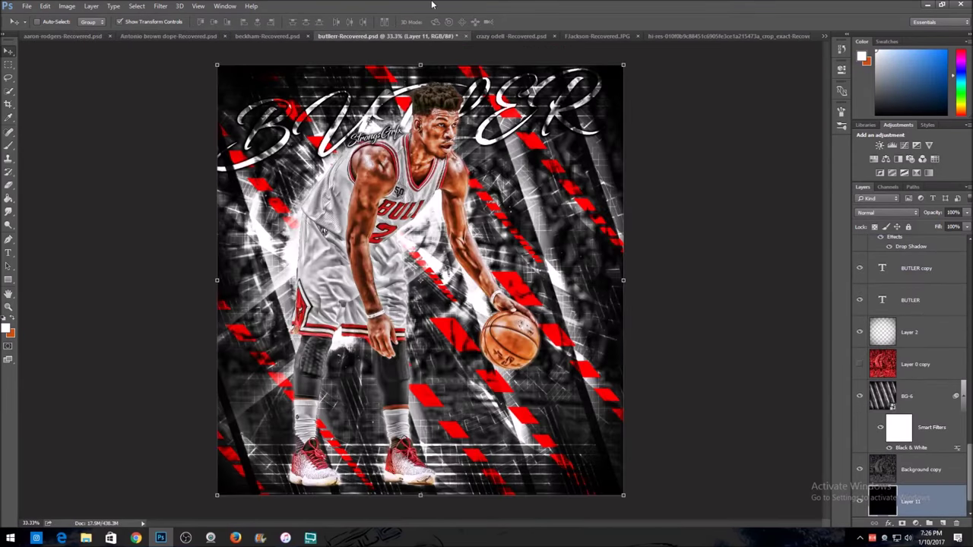
pyautogui.click(503, 34)
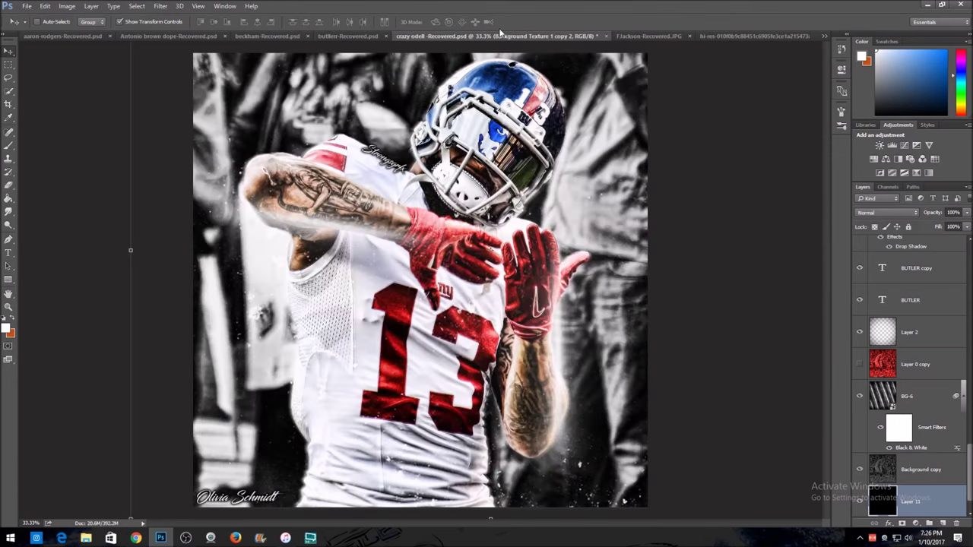
pyautogui.click(656, 35)
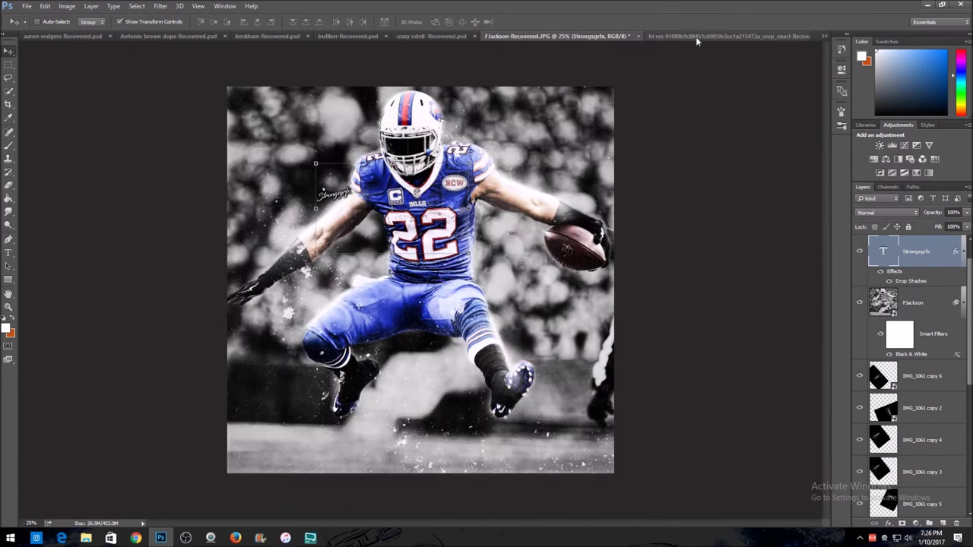
pyautogui.click(769, 35)
pyautogui.click(824, 36)
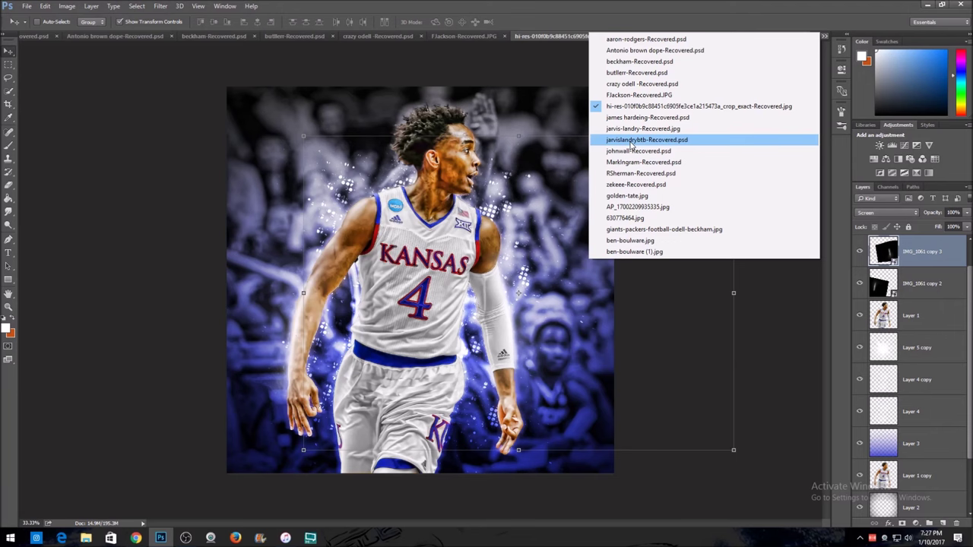
pyautogui.click(635, 195)
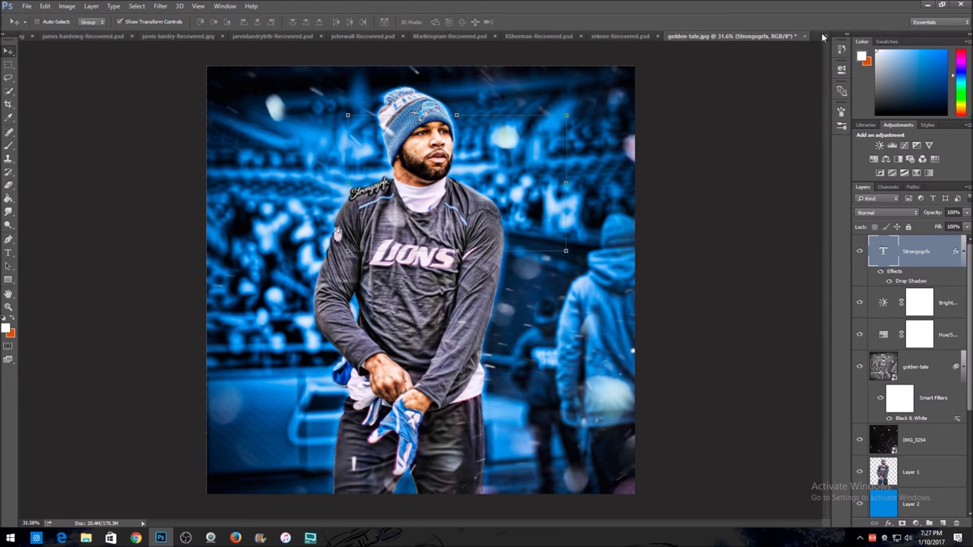
pyautogui.click(826, 37)
pyautogui.click(617, 208)
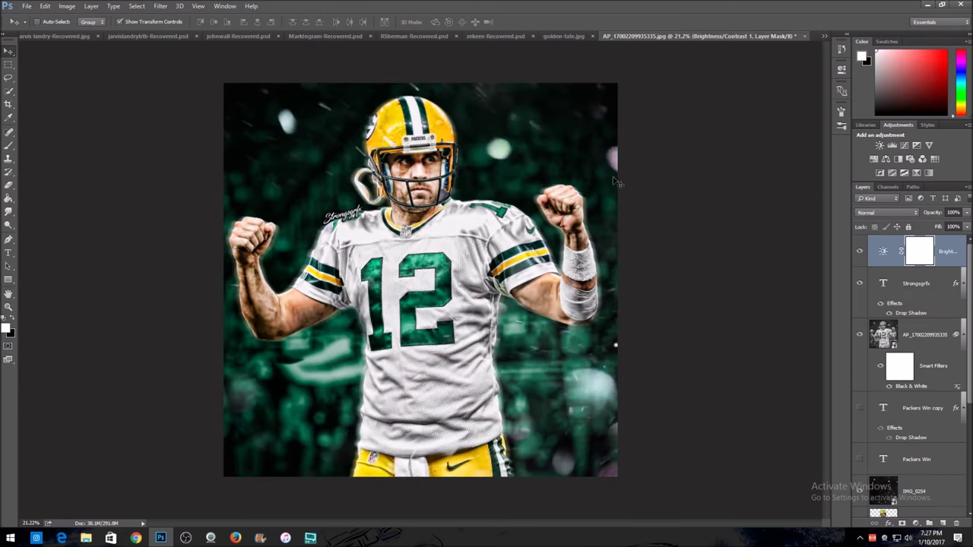
pyautogui.click(558, 36)
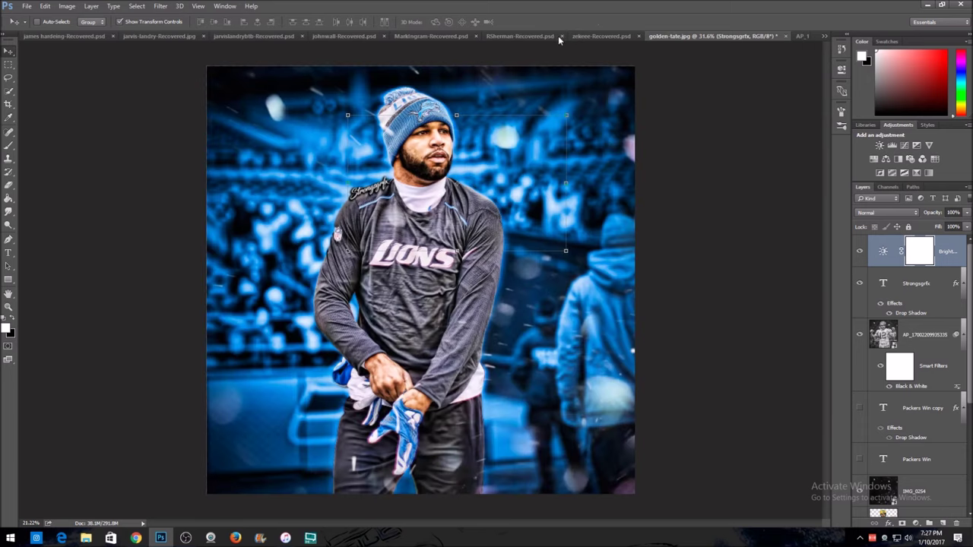
pyautogui.click(827, 36)
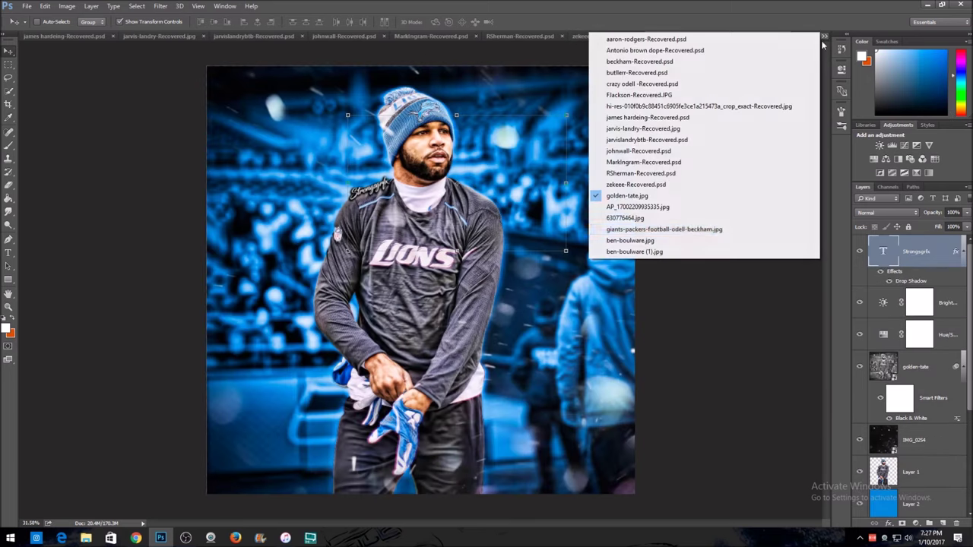
pyautogui.click(645, 230)
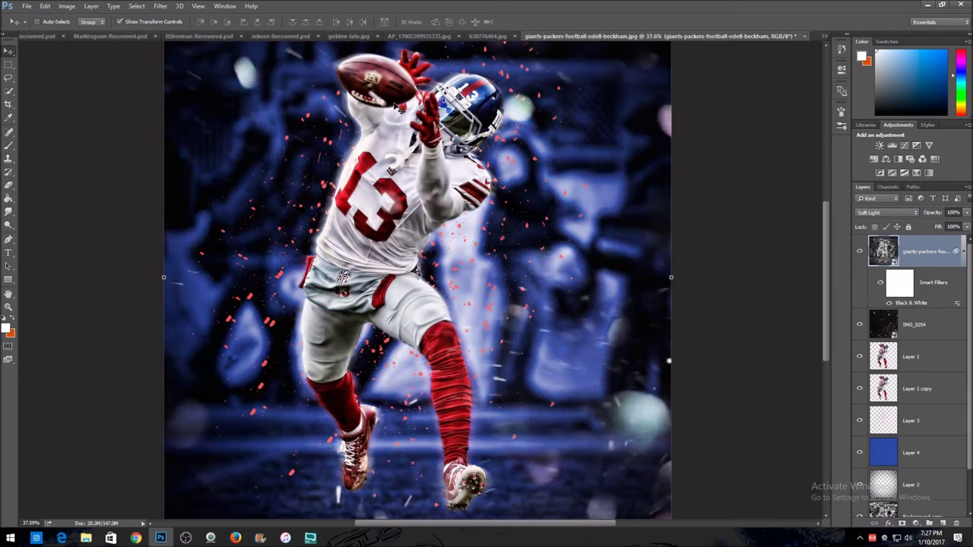
# - Compare the two Clemson Tigers posters, ben-boulware.jpg and ben-boulware (1).jpg, by alternating between them
pyautogui.click(826, 35)
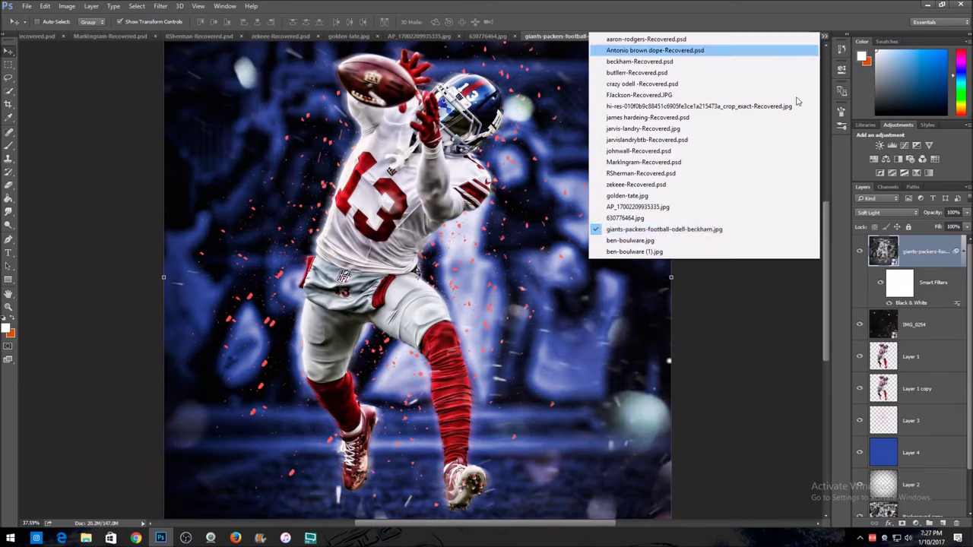
pyautogui.click(639, 239)
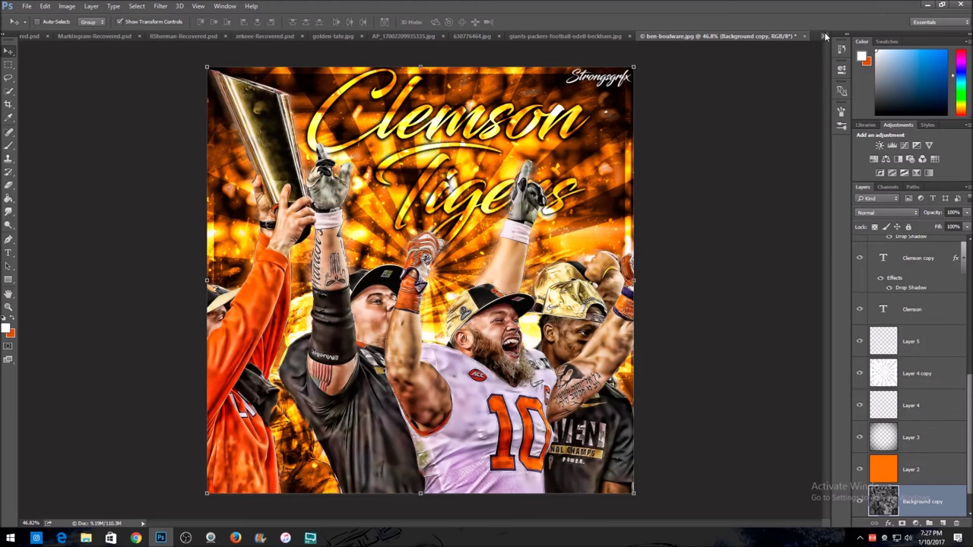
pyautogui.click(826, 36)
pyautogui.click(638, 253)
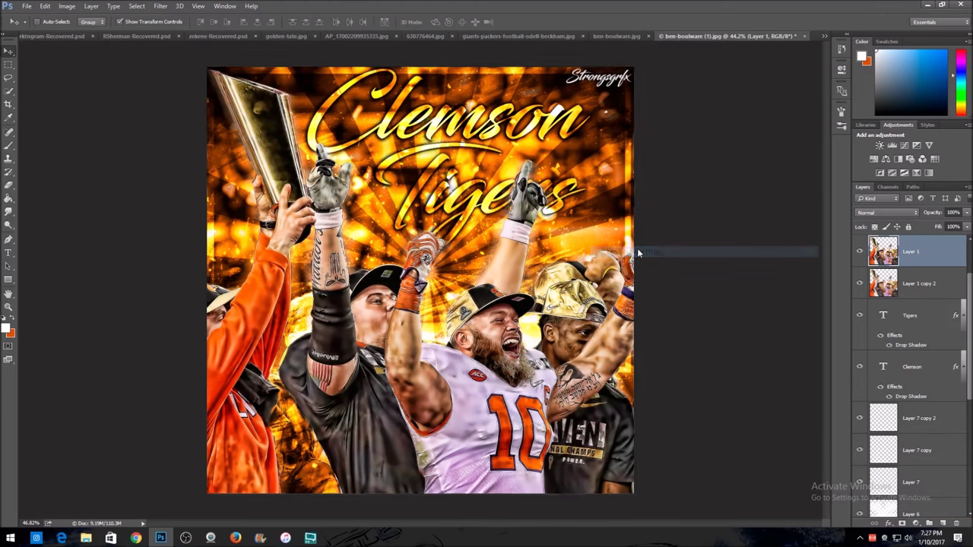
pyautogui.click(621, 35)
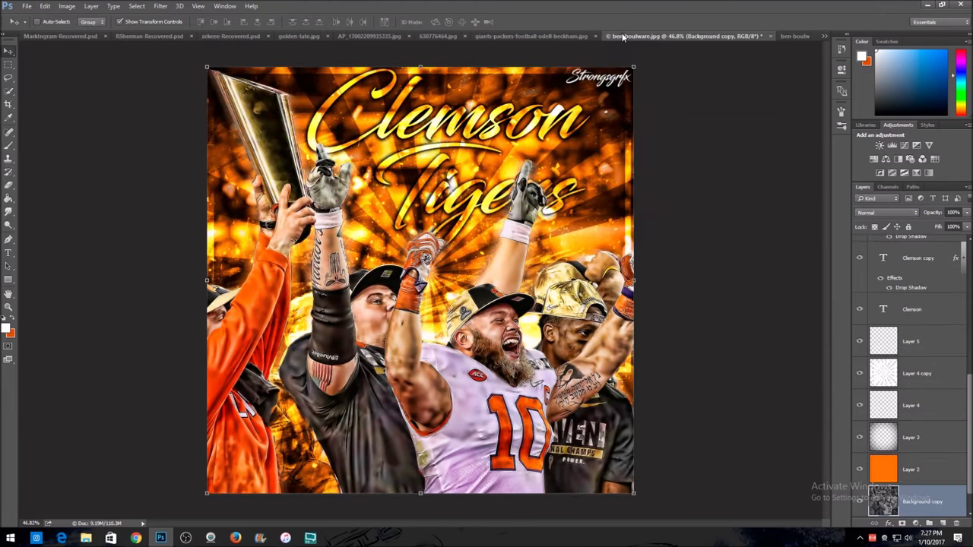
pyautogui.click(792, 35)
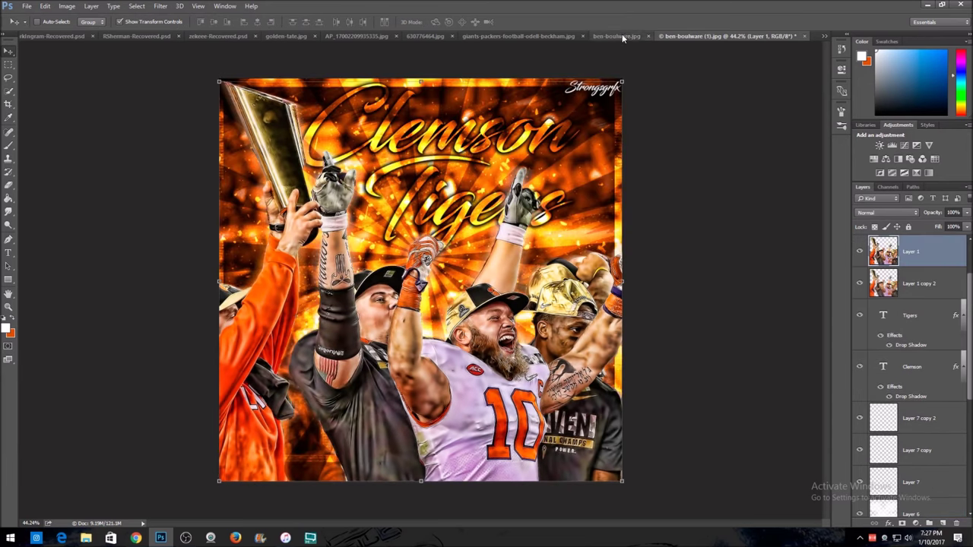
pyautogui.click(622, 36)
pyautogui.click(792, 35)
pyautogui.click(606, 38)
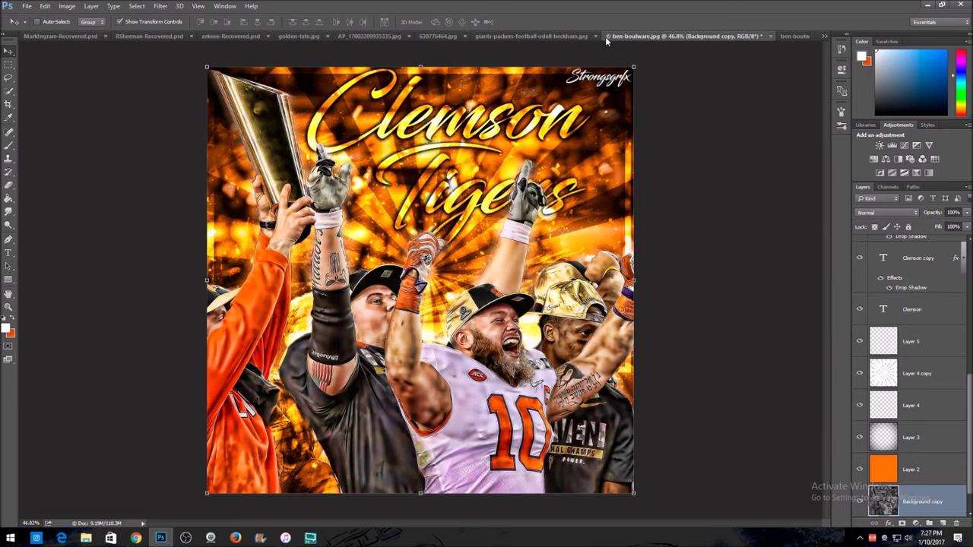
pyautogui.click(796, 36)
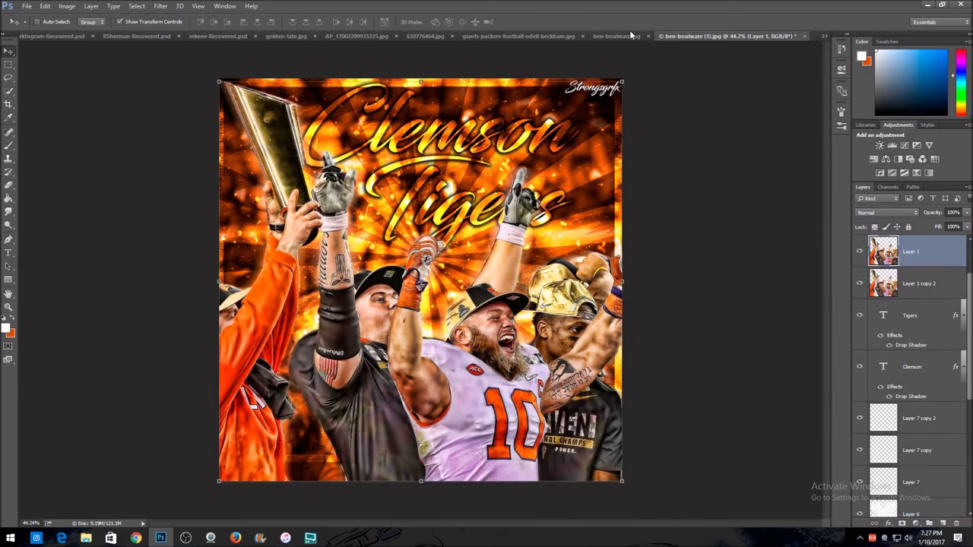
# - Inspect the players and lettering of the ben-boulware (1).jpg poster up close and as a whole
pyautogui.scroll(3, 483, 192)
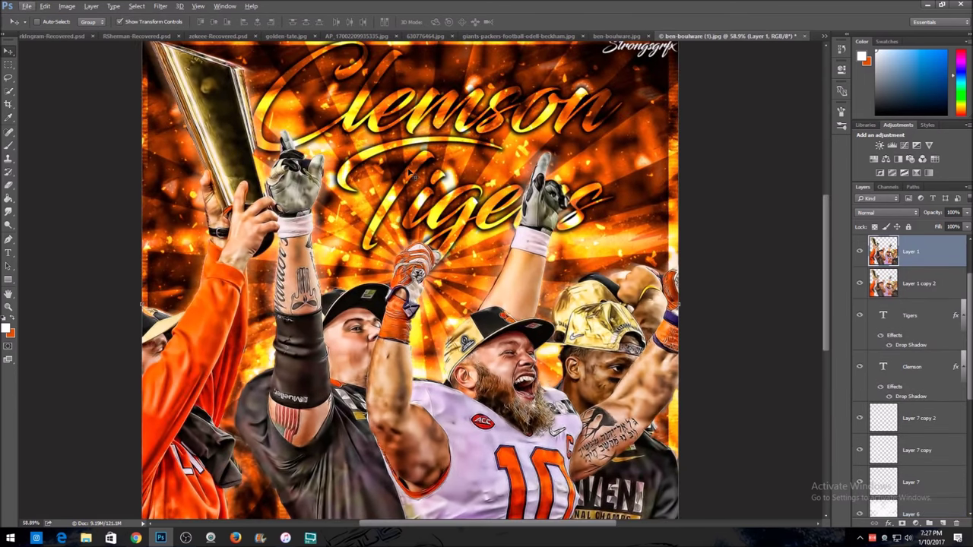
pyautogui.scroll(-5, 466, 242)
pyautogui.scroll(3, 336, 269)
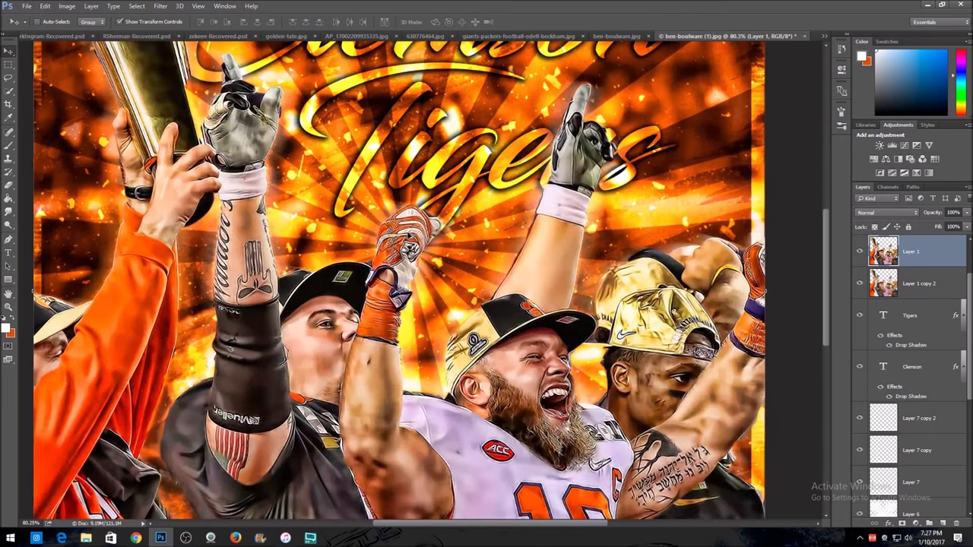
pyautogui.scroll(-3, 398, 295)
pyautogui.scroll(2, 392, 298)
pyautogui.scroll(-2, 390, 296)
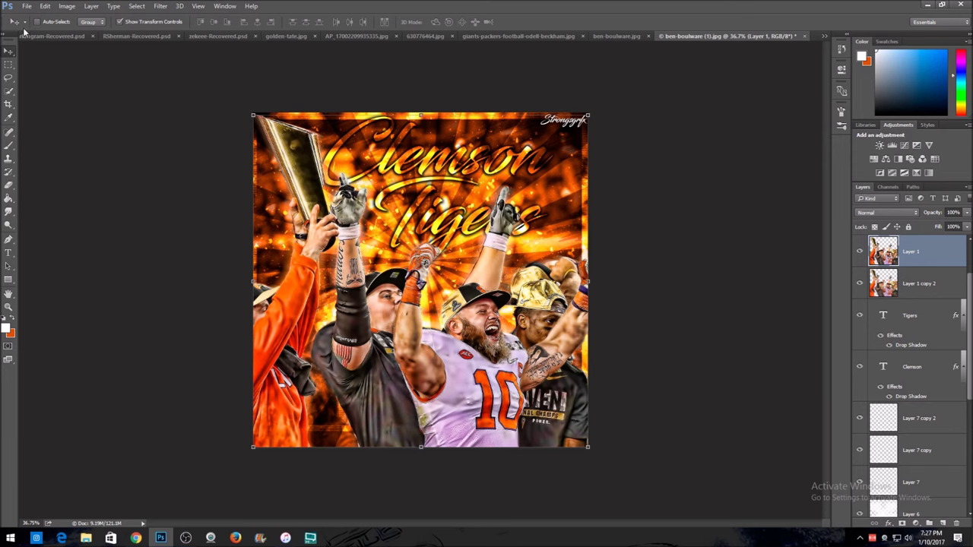
pyautogui.click(8, 145)
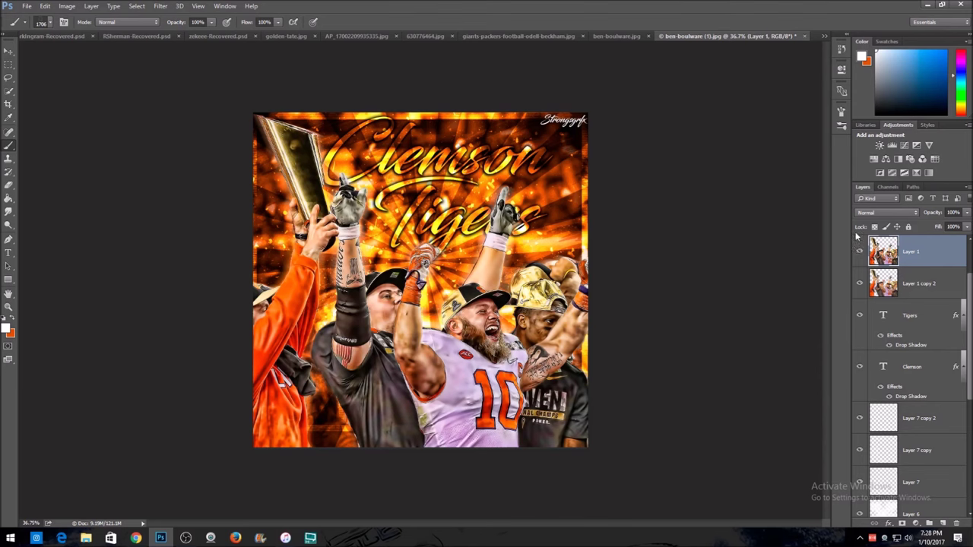
pyautogui.moveTo(867, 247); pyautogui.dragTo(468, 364)
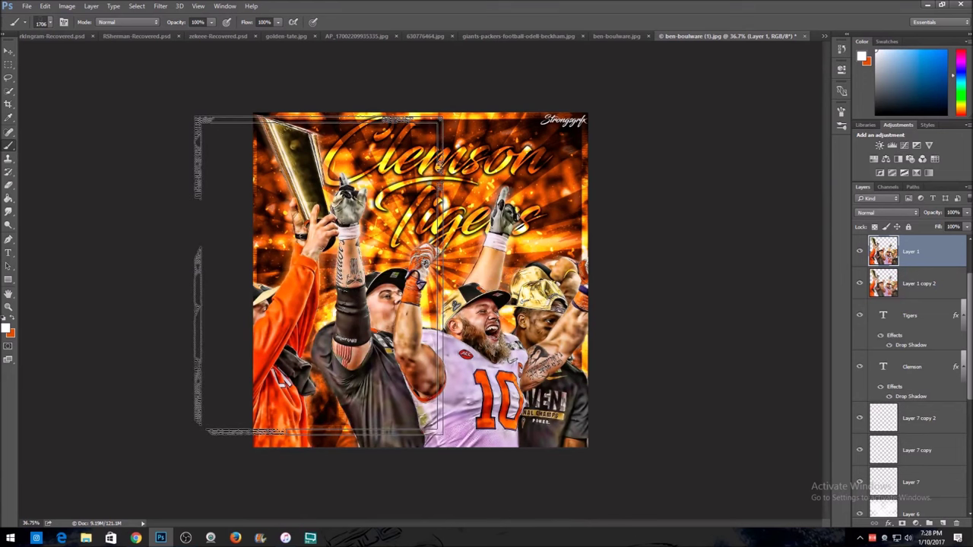
# - Switch to Chrome and open the Instagram site in a new tab through a Google search for "instgram"
pyautogui.click(135, 538)
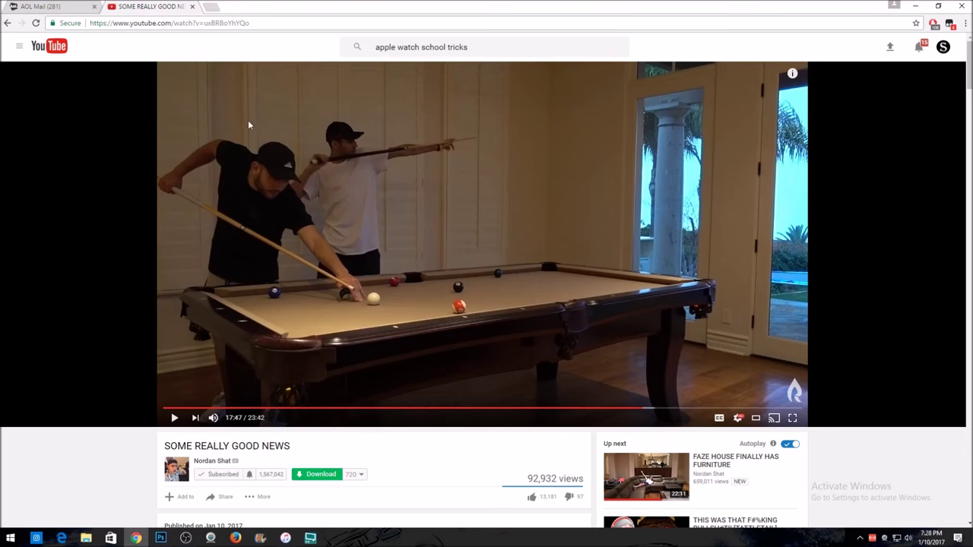
pyautogui.click(213, 9)
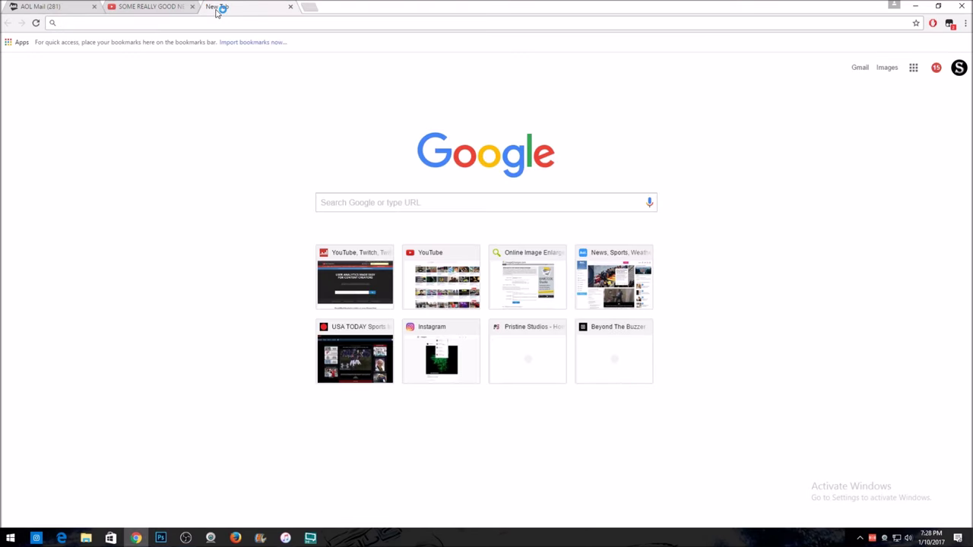
pyautogui.write('instg')
pyautogui.press('BackSpace')
pyautogui.write('agram')
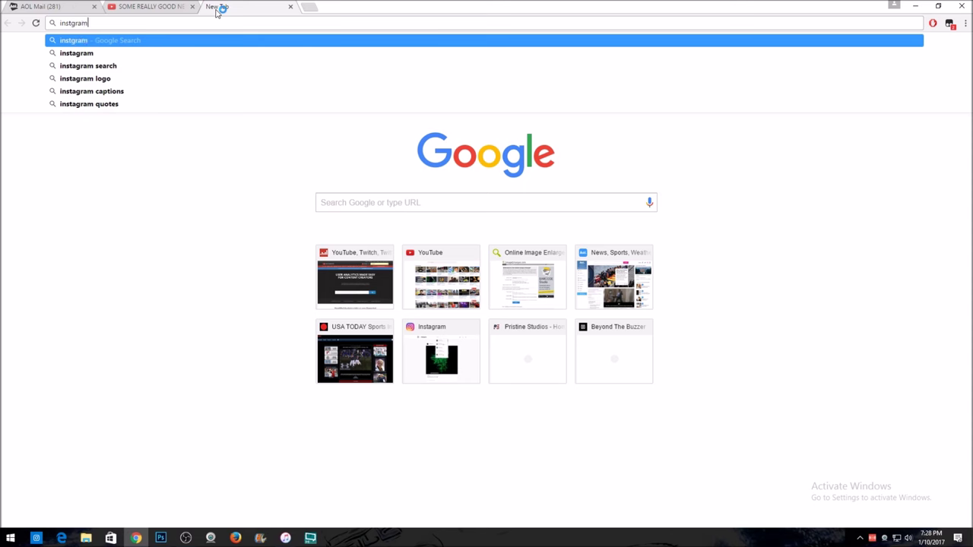
pyautogui.press('Return')
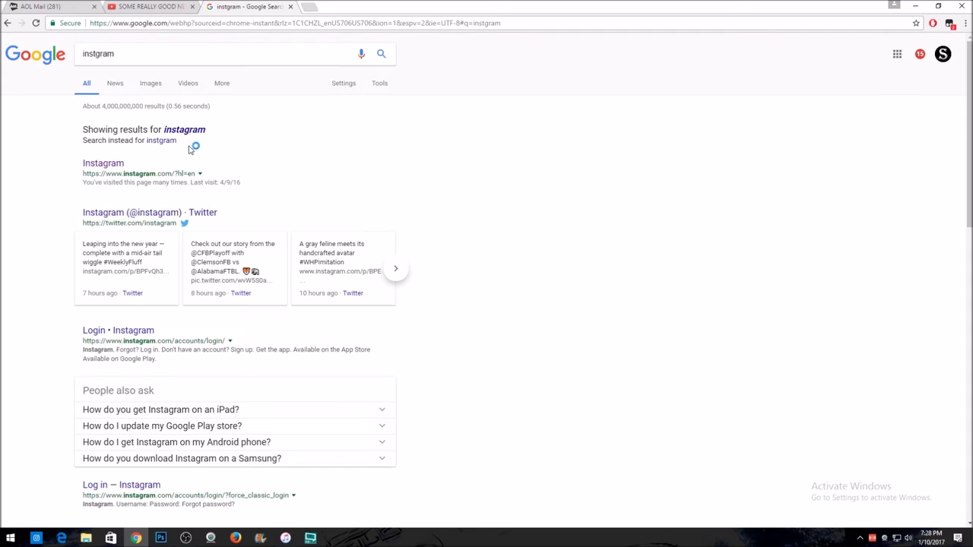
pyautogui.click(106, 169)
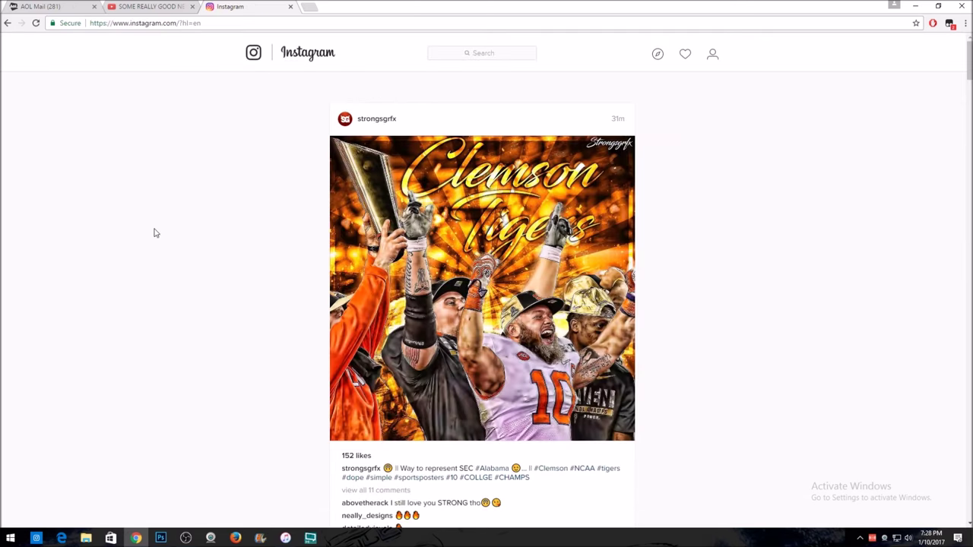
# - Look over the published Clemson Tigers post with its caption and comments in the Instagram feed
pyautogui.scroll(-3, 328, 262)
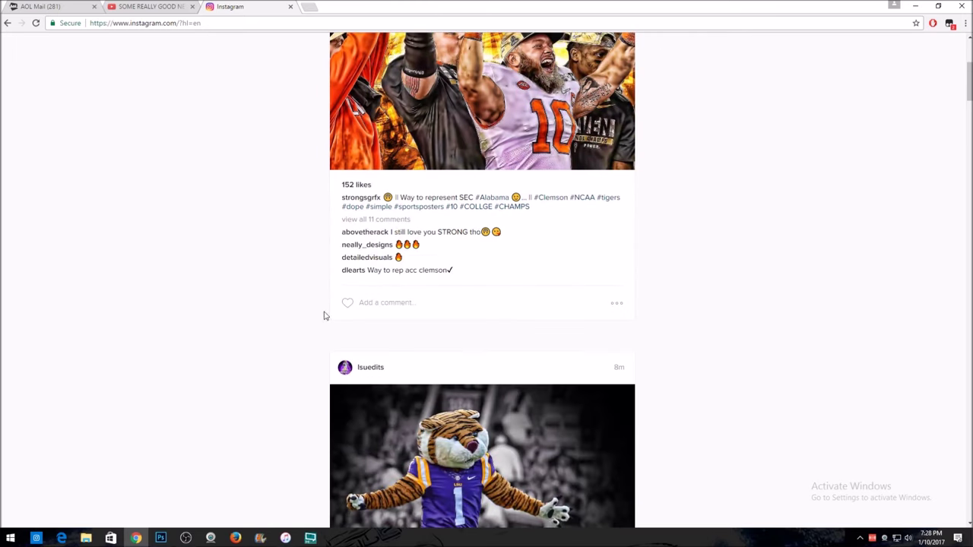
pyautogui.scroll(2, 432, 225)
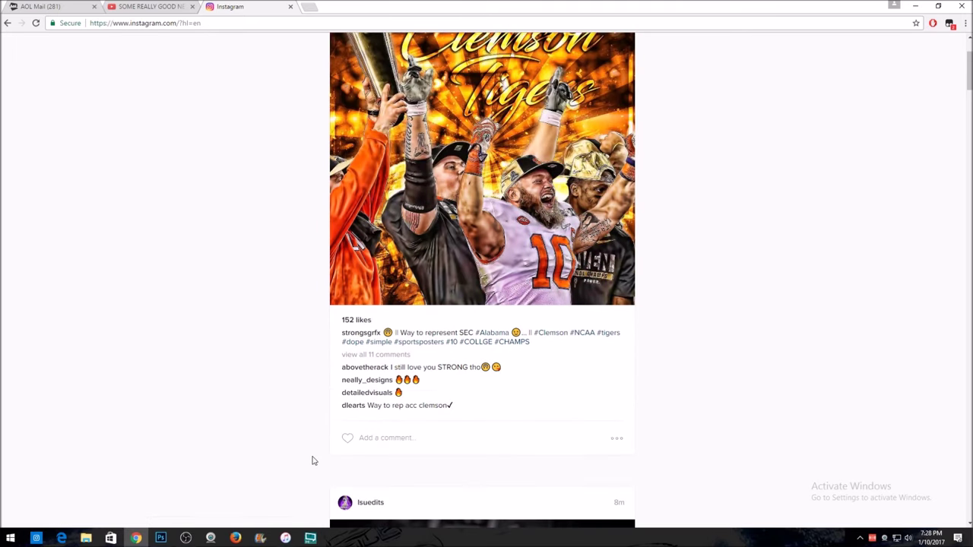
pyautogui.scroll(2, 310, 458)
# - Open the signed-in account's strongskins profile and briefly open its first post
pyautogui.click(710, 56)
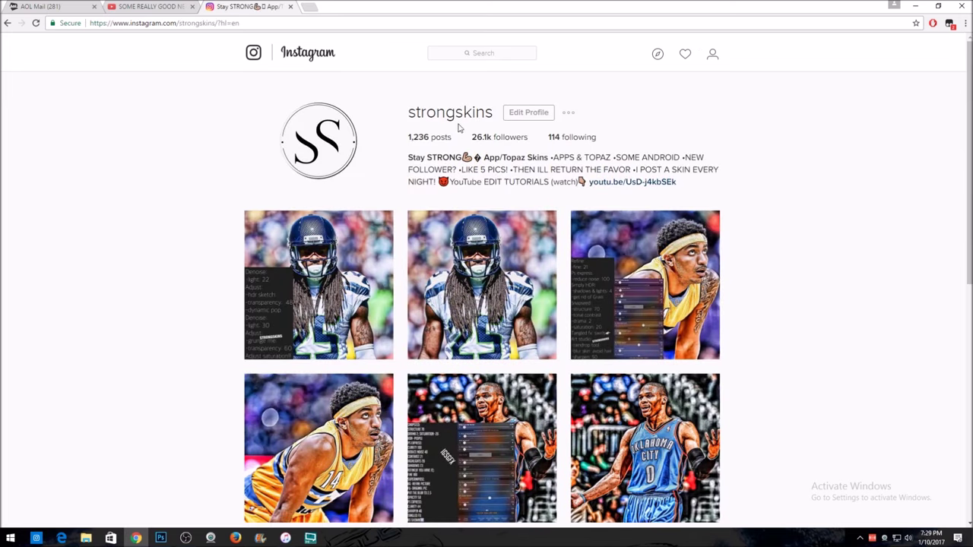
pyautogui.moveTo(488, 142)
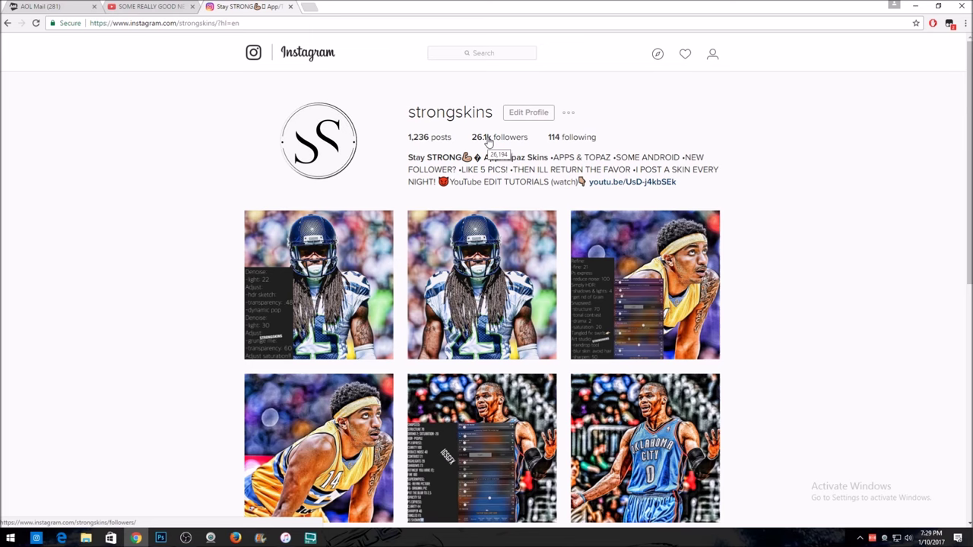
pyautogui.click(325, 311)
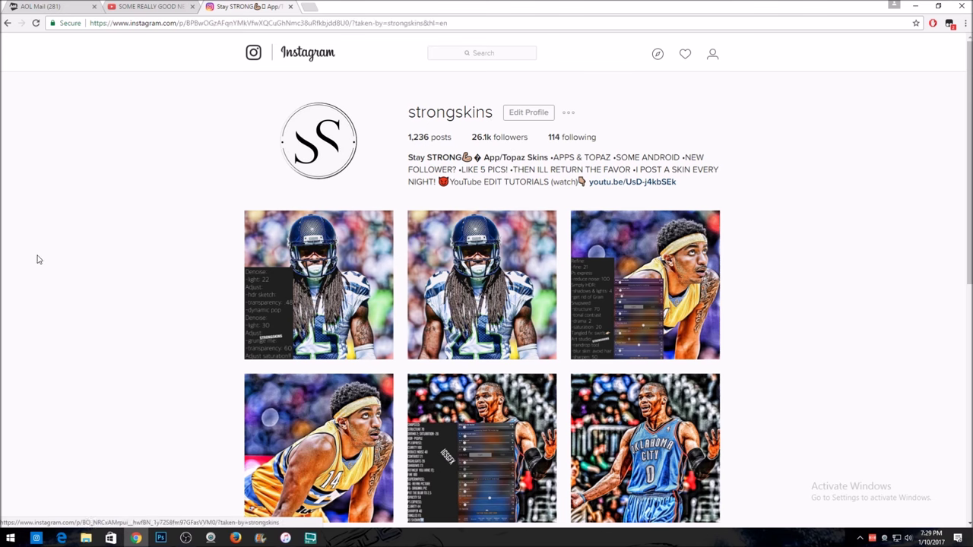
pyautogui.click(247, 104)
# - Open the strongsgrfx profile by searching Instagram for "str" and browse its grid of sports posters
pyautogui.click(447, 53)
pyautogui.write('str')
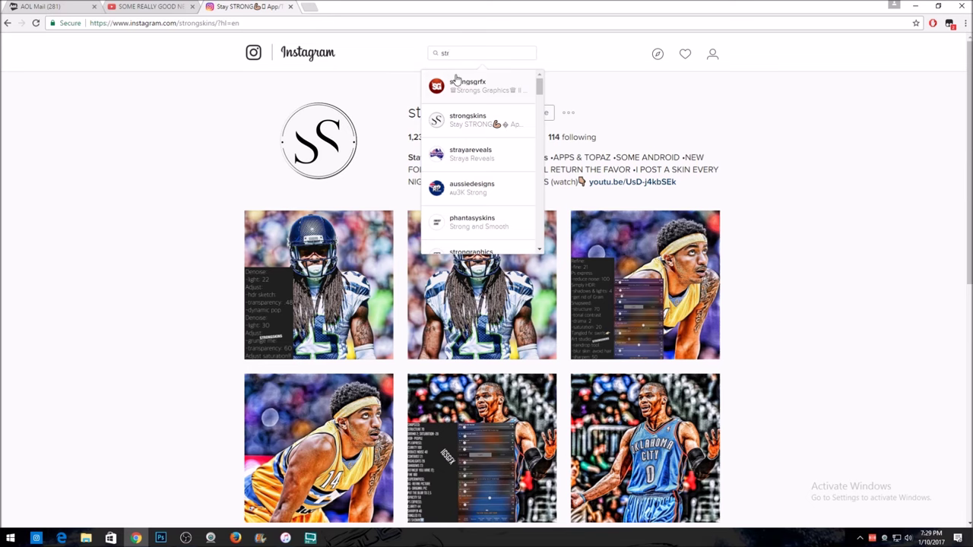
pyautogui.click(456, 80)
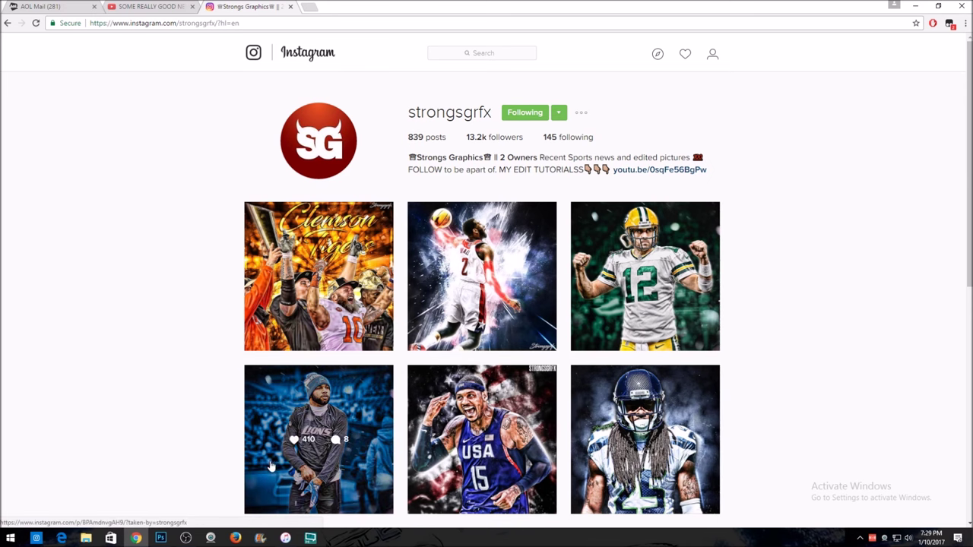
pyautogui.scroll(-3, 358, 287)
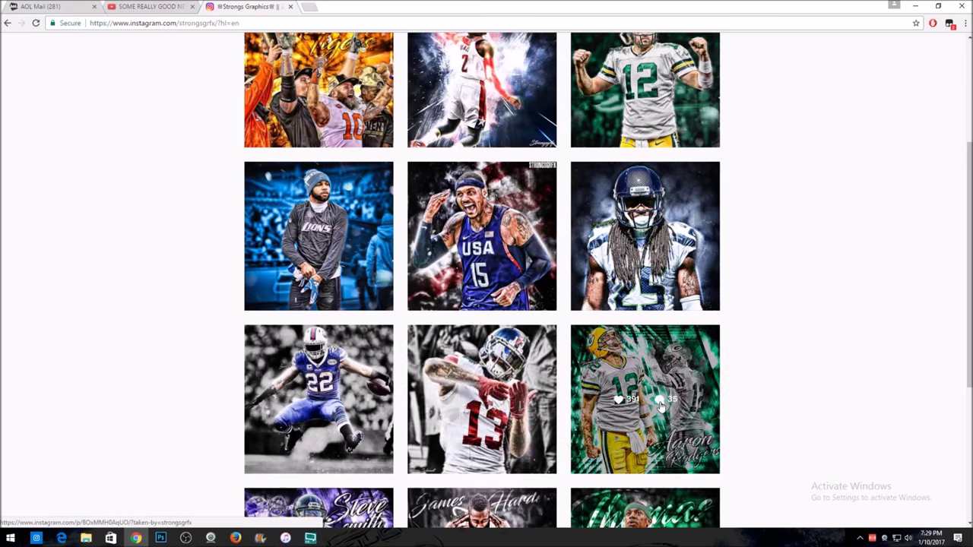
pyautogui.scroll(-3, 661, 408)
pyautogui.scroll(6, 410, 332)
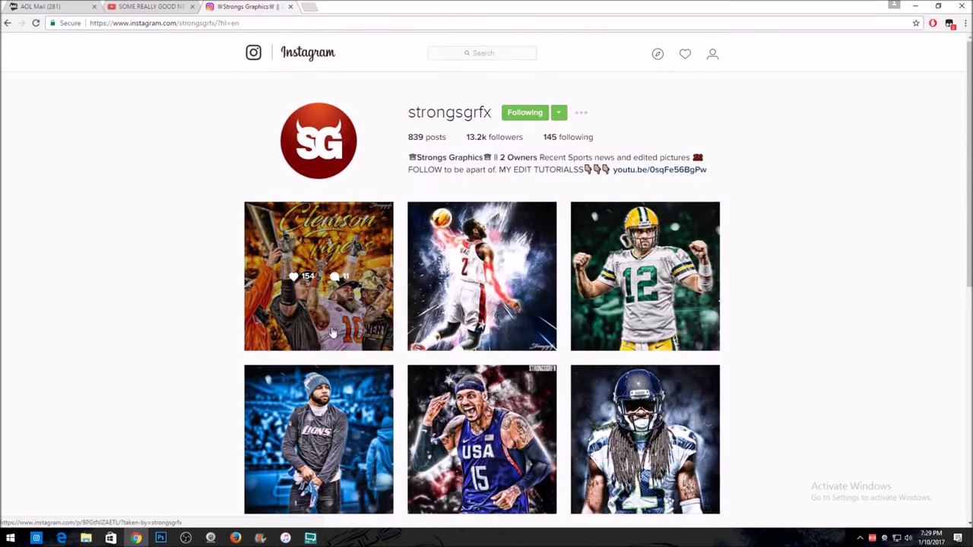